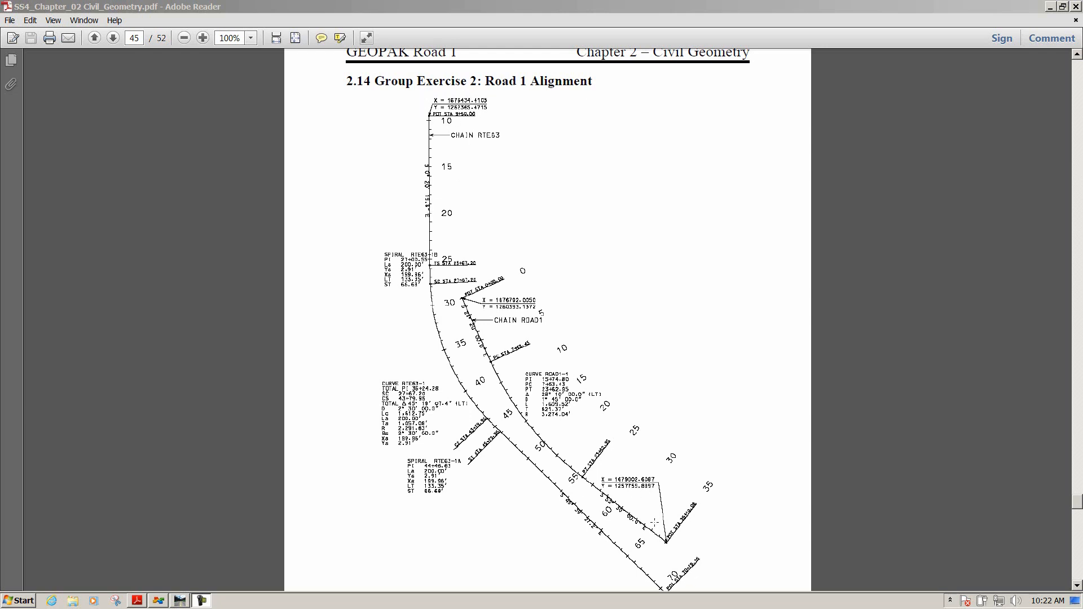
Step: Read through the Individual Exercise 3 instructions for the Route 63 alignment, including its coordinates, spiral-arc-spiral data and first steps
left_click(1077, 587)
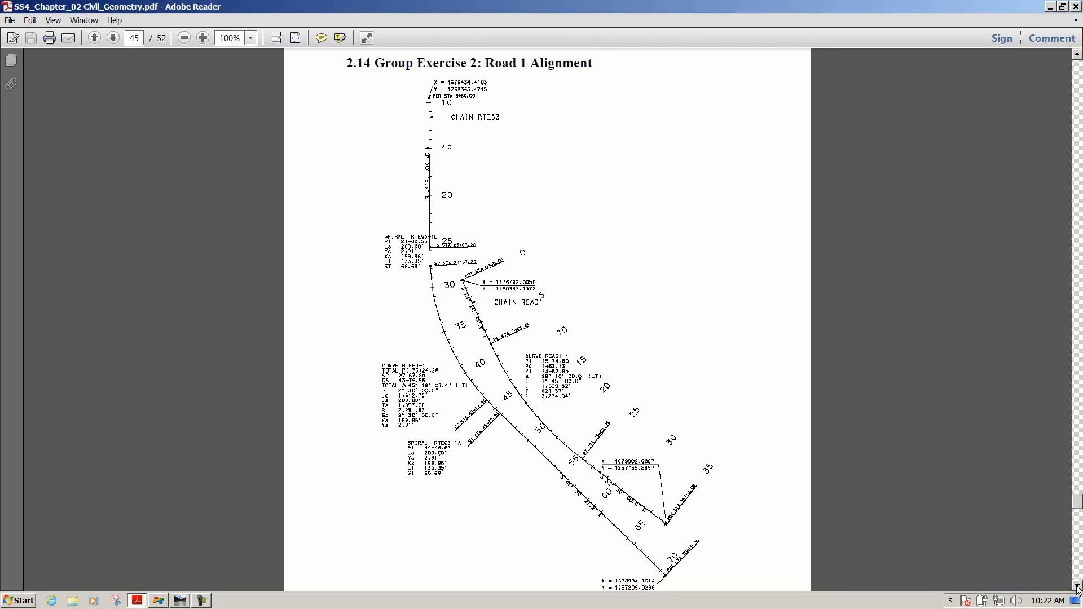
left_click(1078, 587)
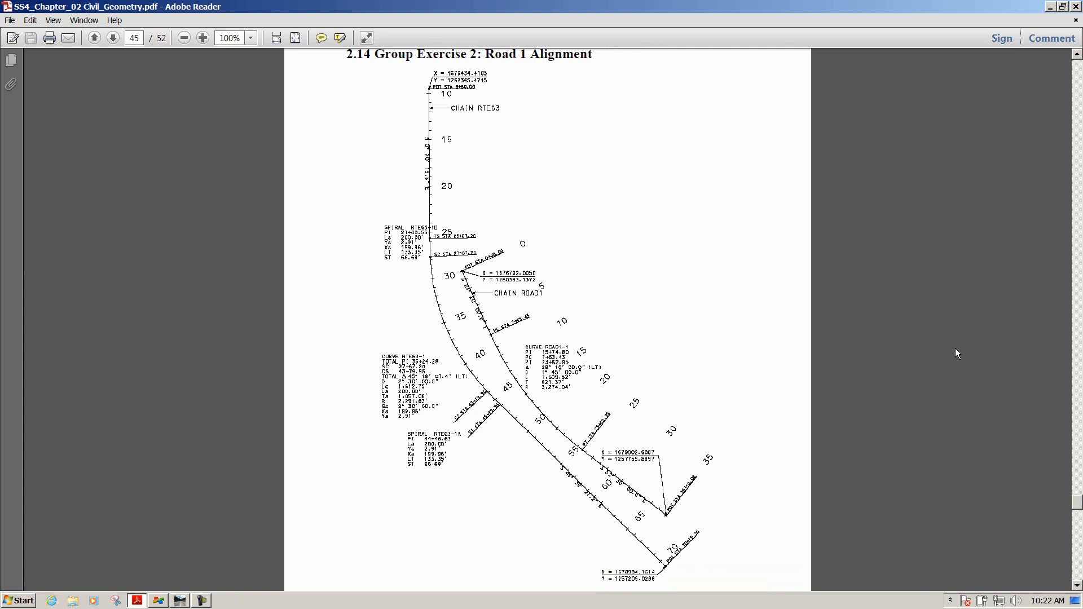
left_click_drag(1077, 586, 1077, 586)
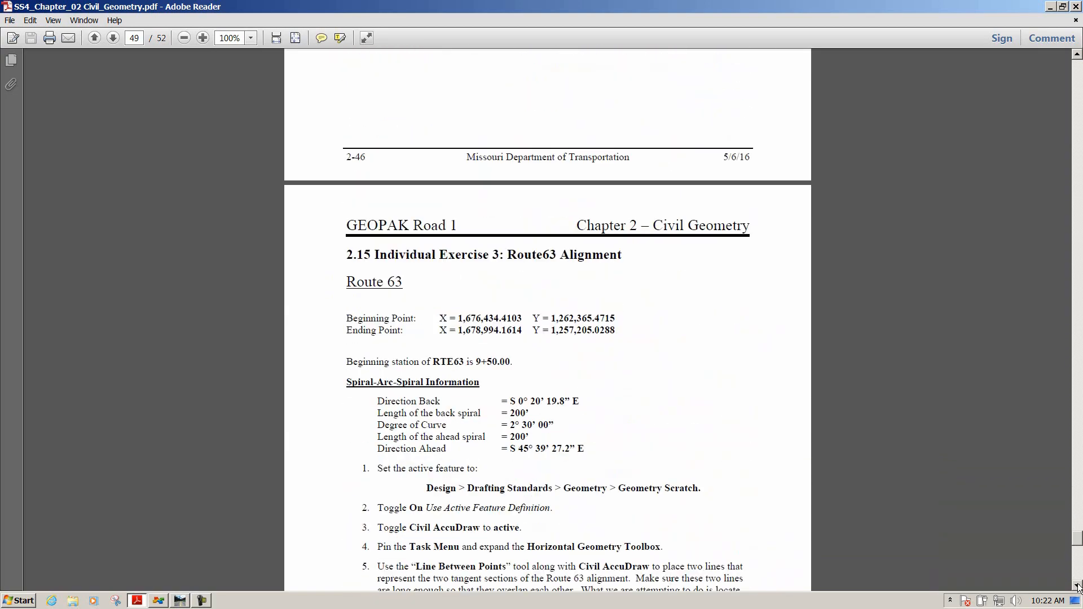
scroll(835, 360, "down", 2)
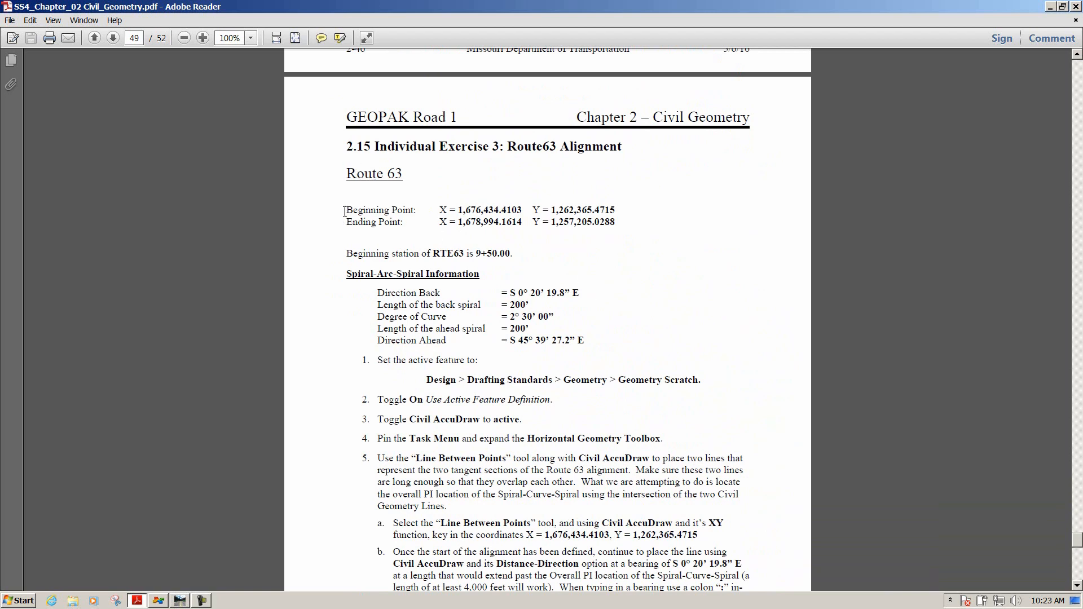
scroll(489, 227, "down", 2)
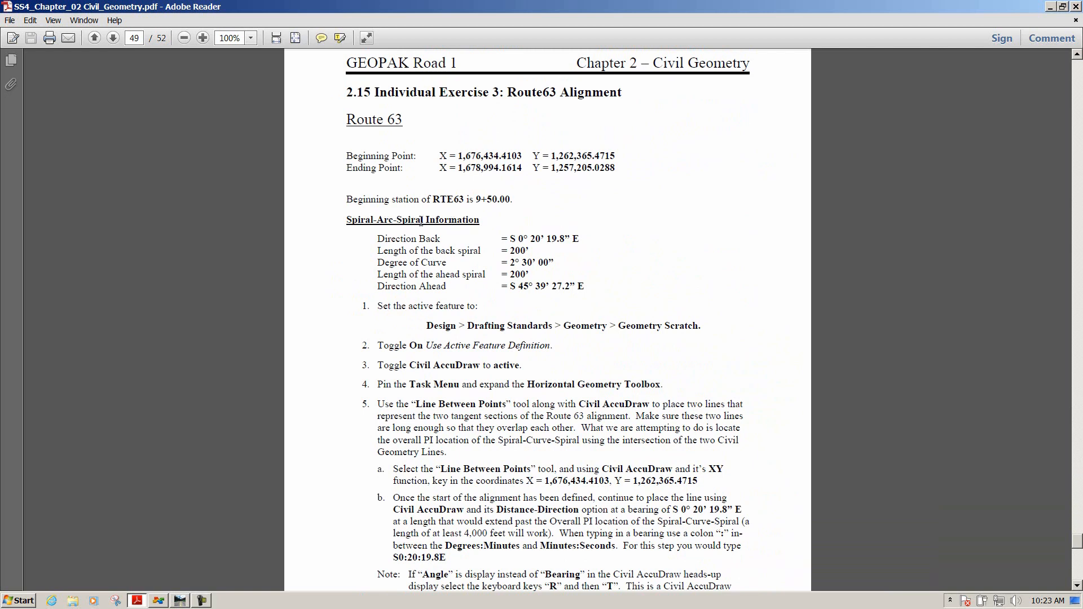
scroll(571, 273, "down", 2)
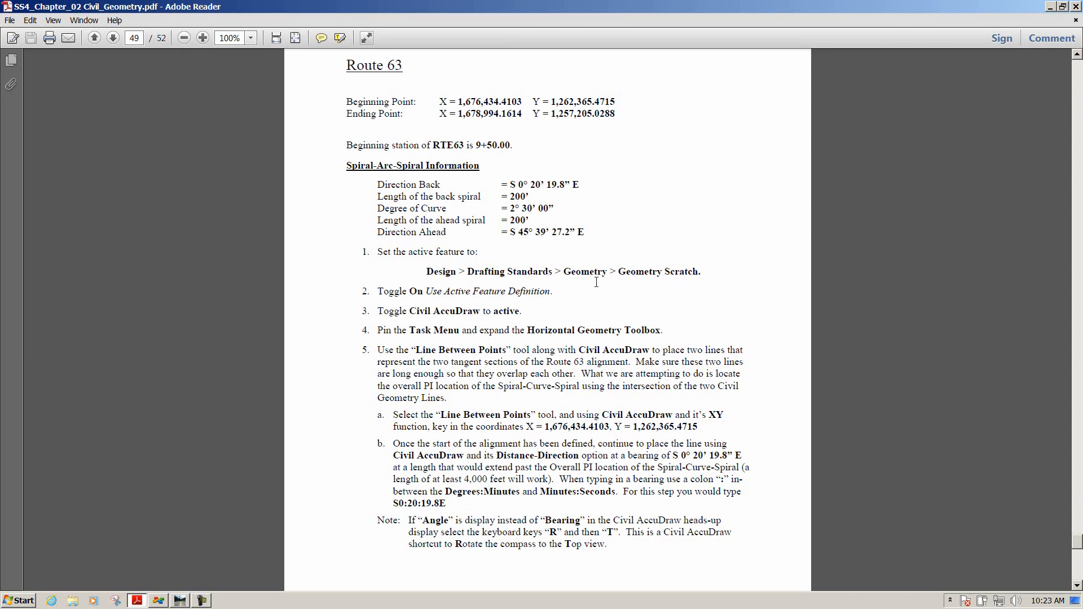
scroll(419, 311, "down", 1)
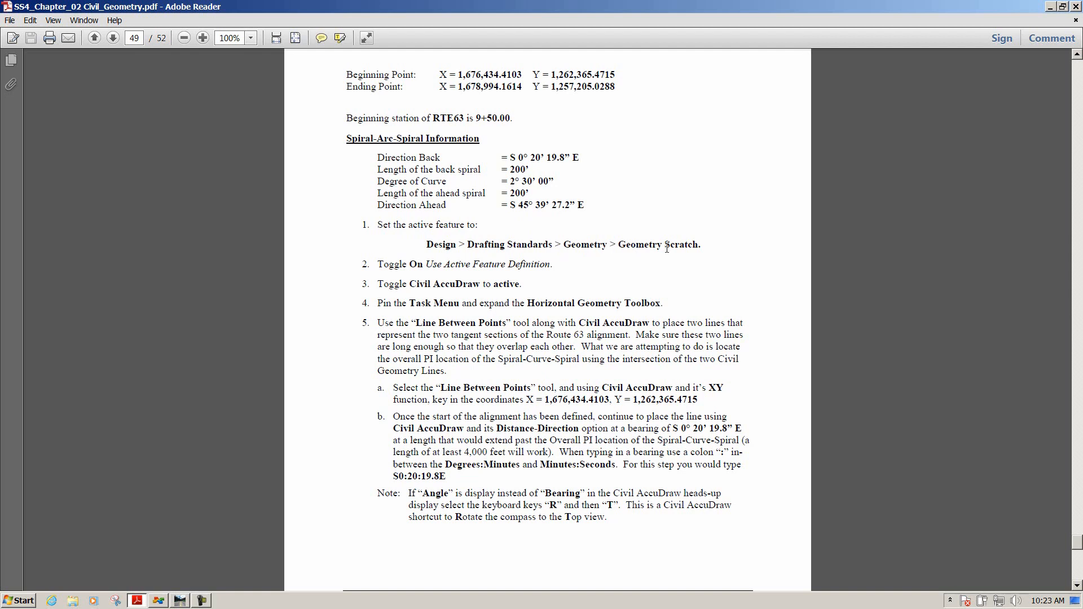
Step: Switch to Power GEOPAK and check the active feature definition against Geometry Scratch in the design standards
key("alt+Tab")
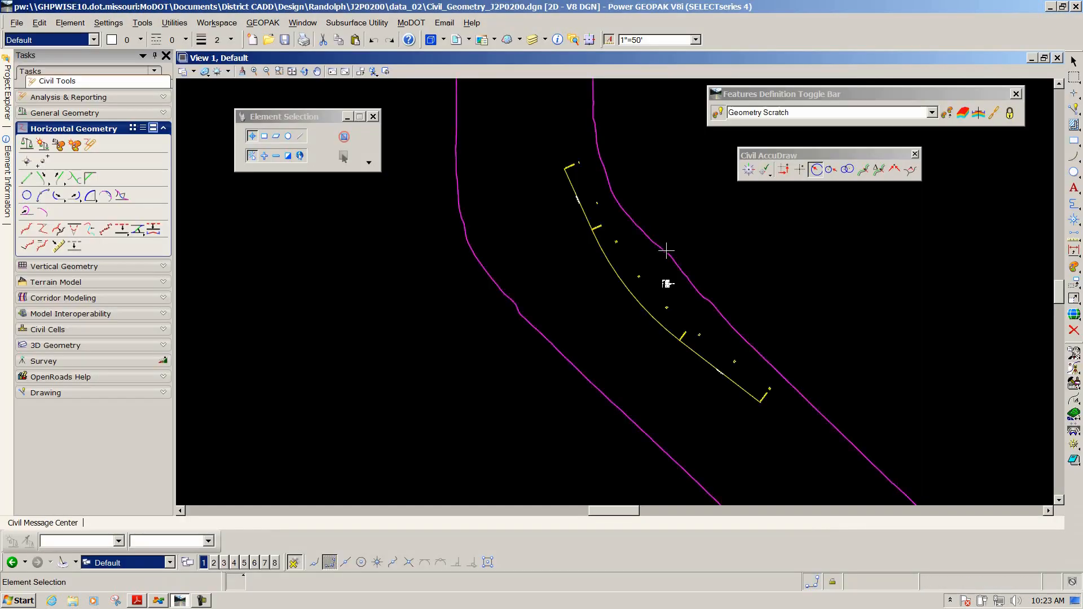
mouse_move(776, 93)
left_mouse_down()
mouse_move(743, 101)
mouse_move(760, 98)
left_mouse_up()
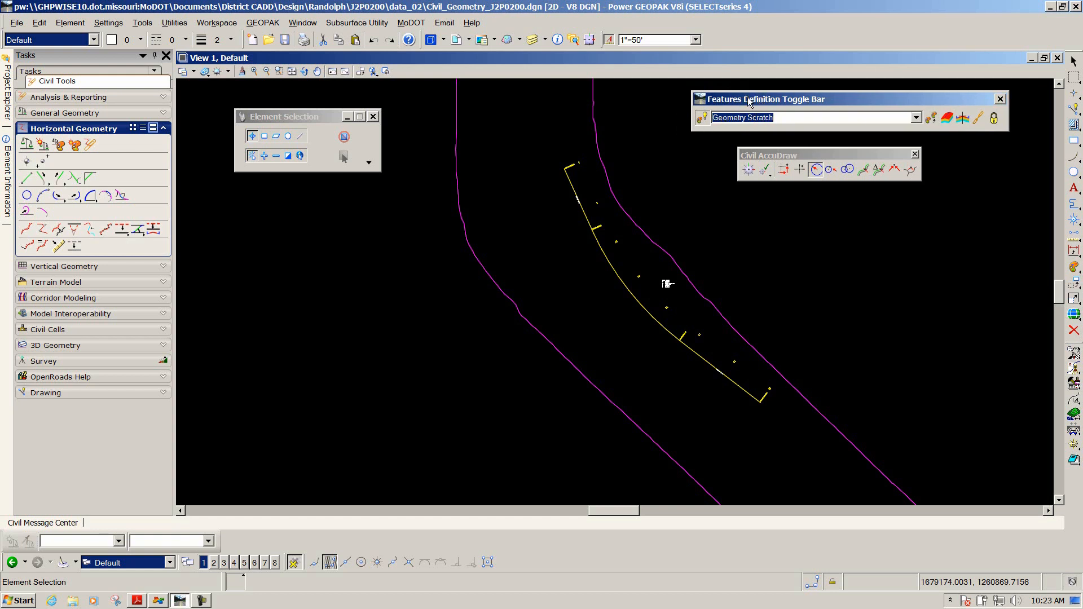
left_click_drag(747, 98, 732, 94)
left_click(902, 114)
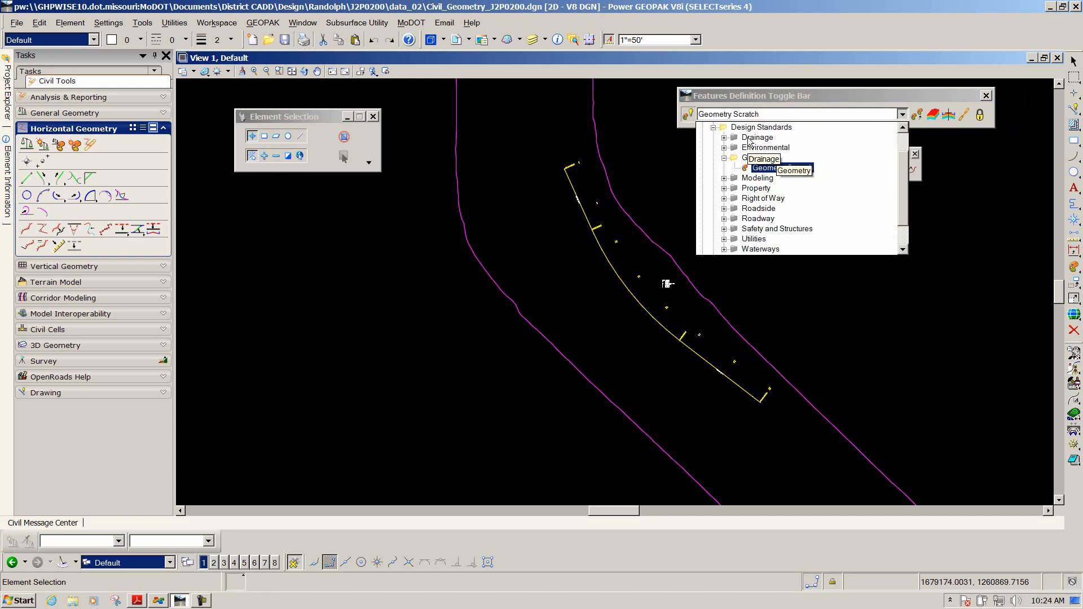
left_click_drag(903, 163, 903, 151)
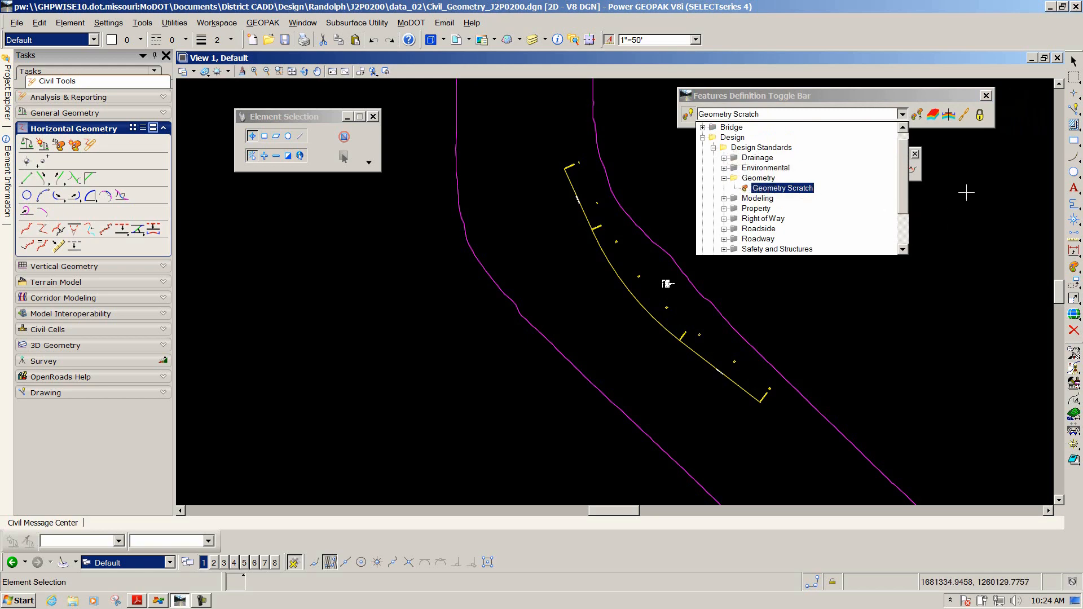
left_click(826, 114)
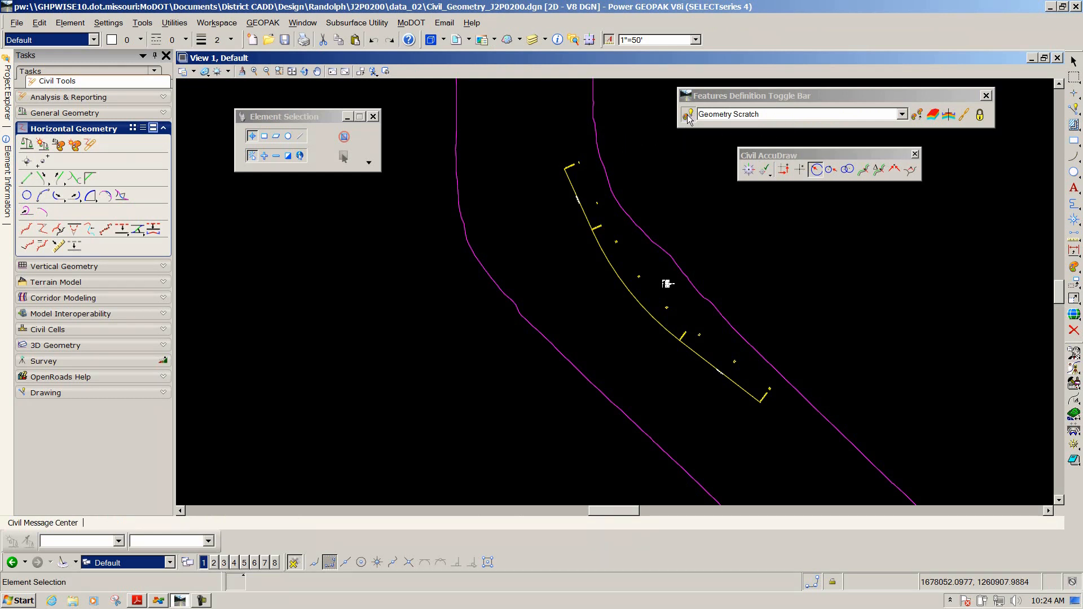
Step: Activate Civil AccuDraw and set it to XY coordinate entry
left_click_drag(818, 155, 809, 173)
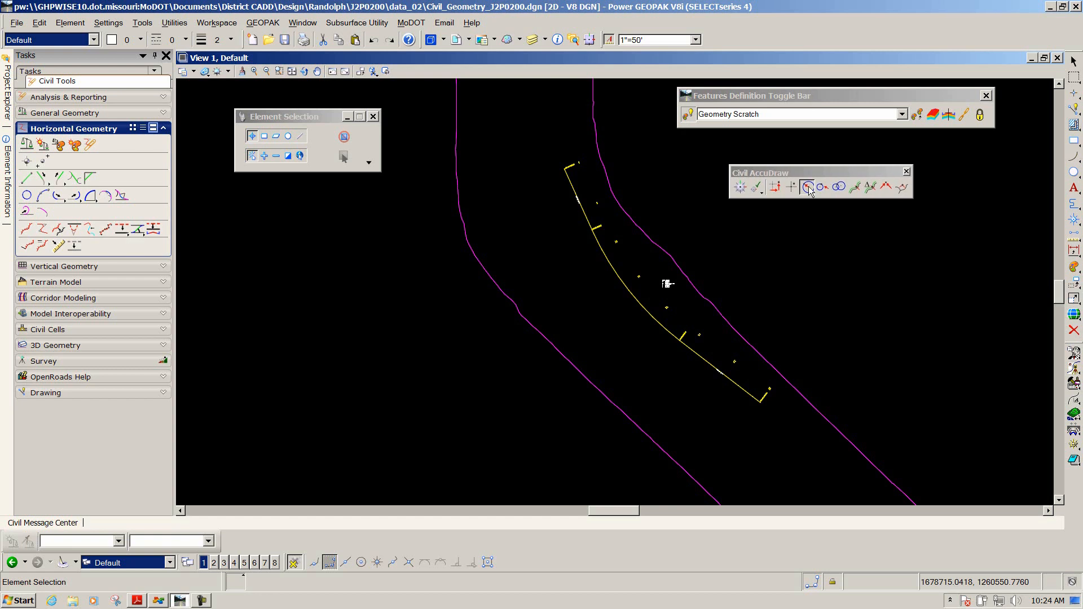
left_click(741, 188)
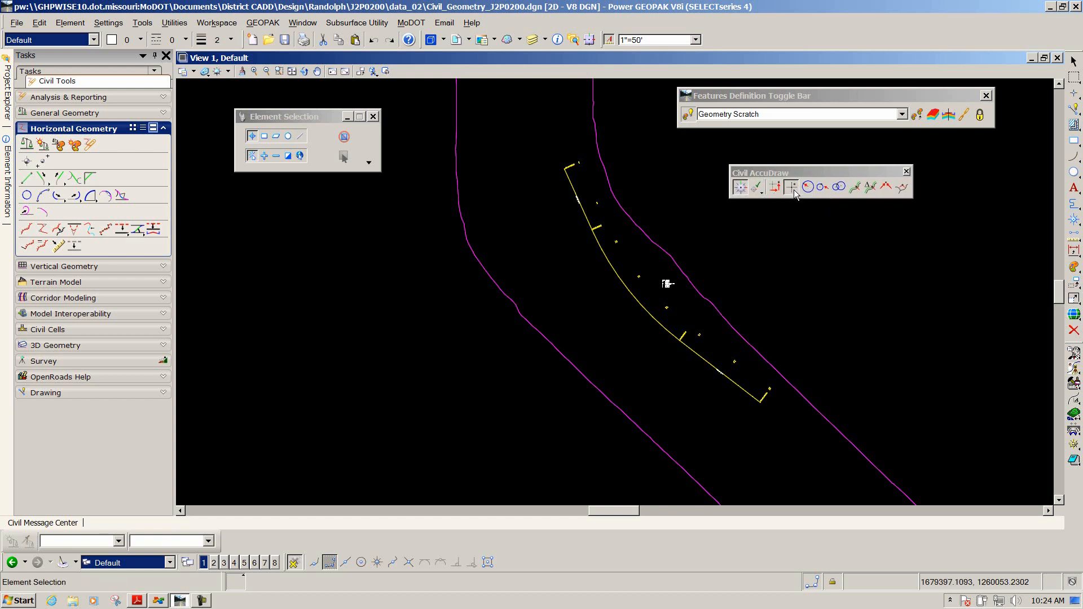
left_click(795, 192)
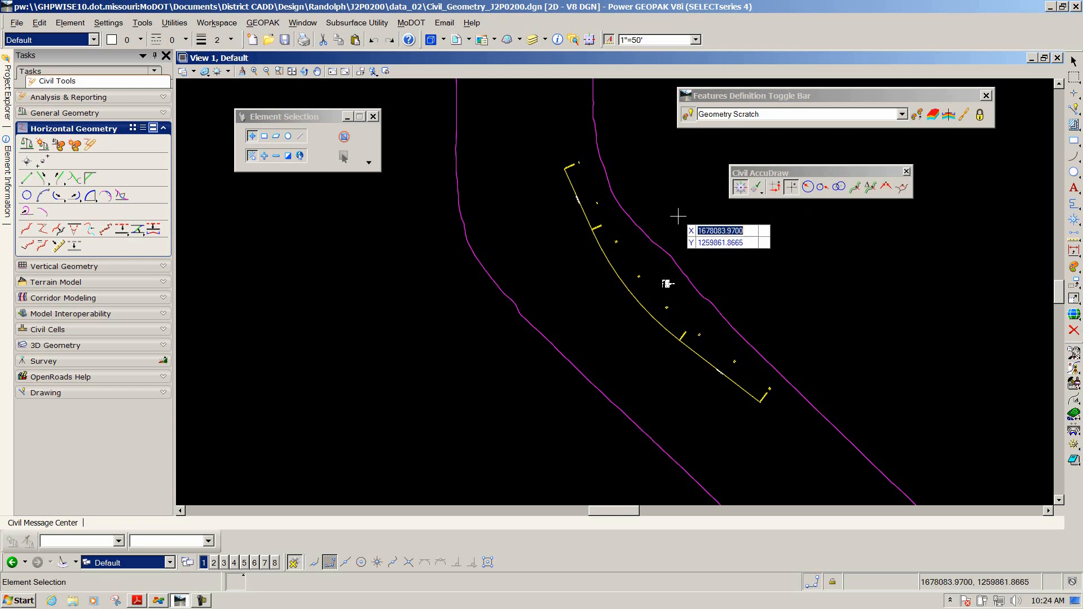
Step: Start a Line Between Points at the Route 63 beginning point, X 1676434.4103, Y 1262365.4715
scroll(673, 241, "down", 1)
scroll(643, 192, "up", 3)
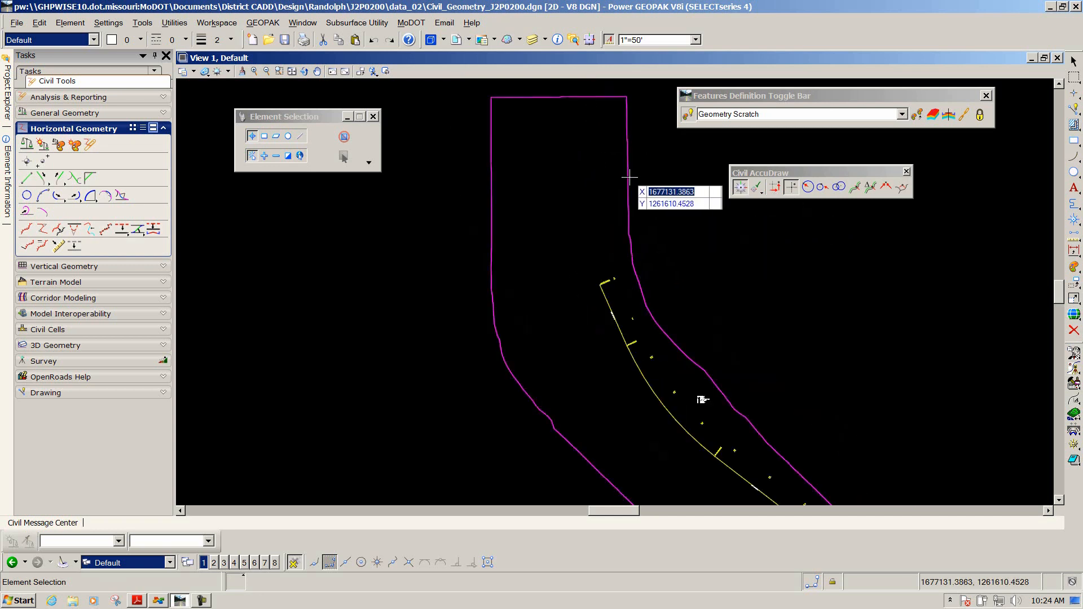
left_click(26, 179)
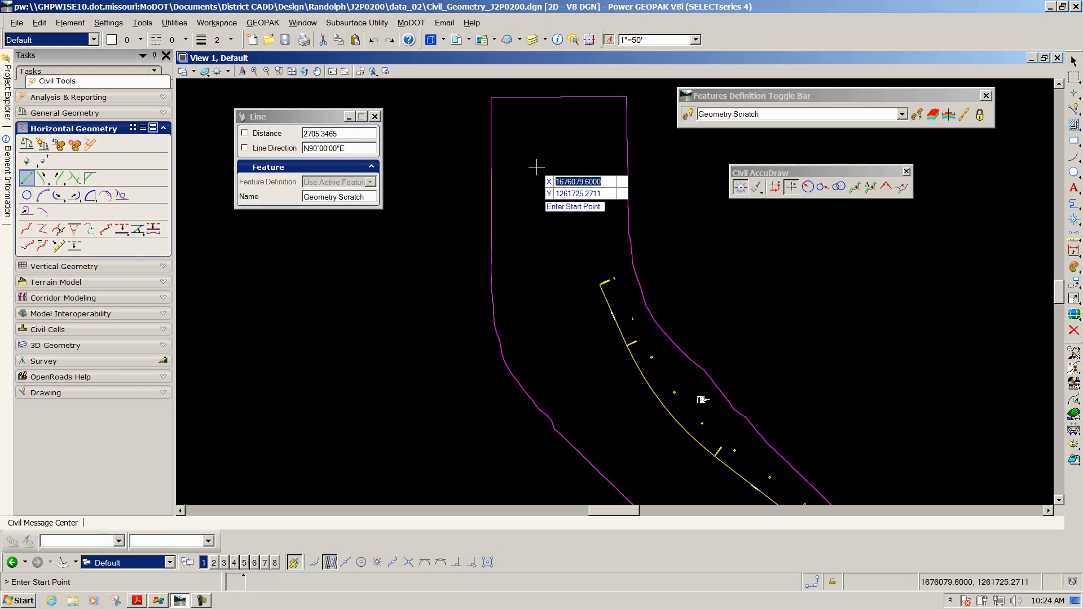
type("1676434.4103")
key("Tab")
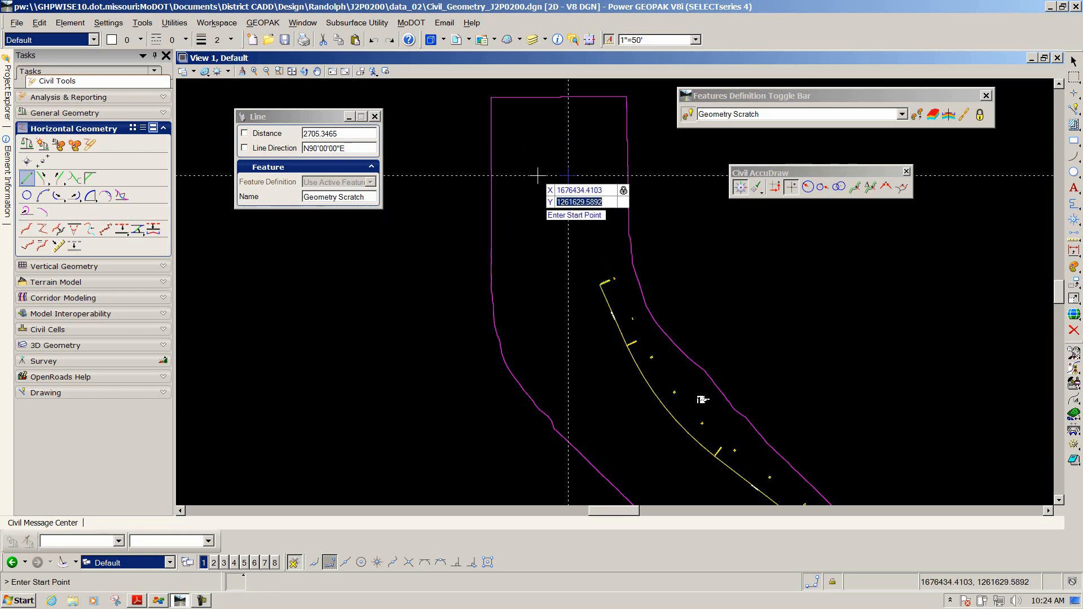
type("1262365.4715")
key("Tab")
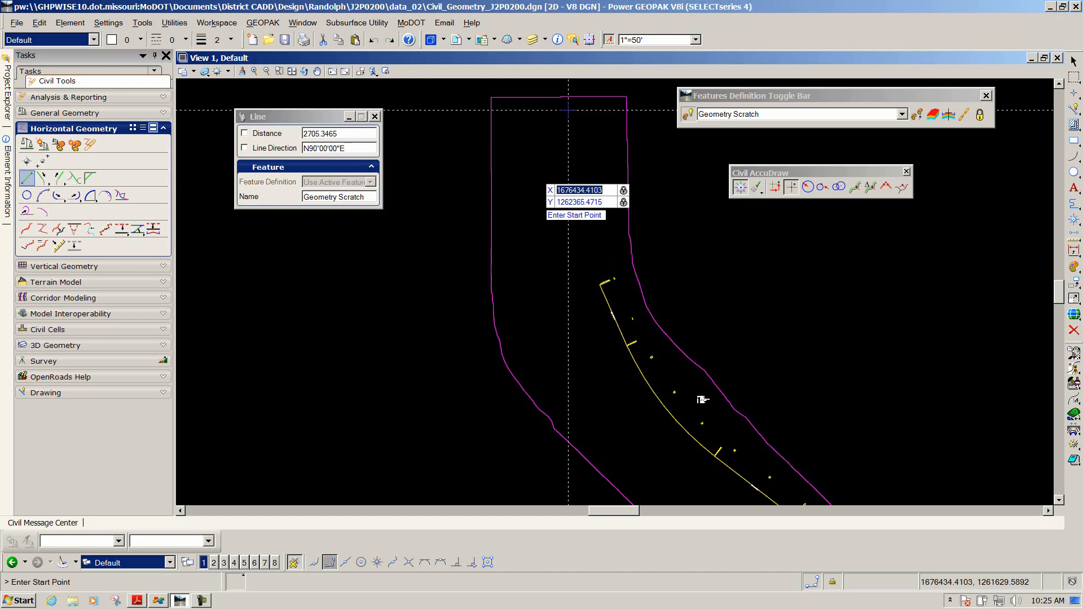
left_click(589, 126)
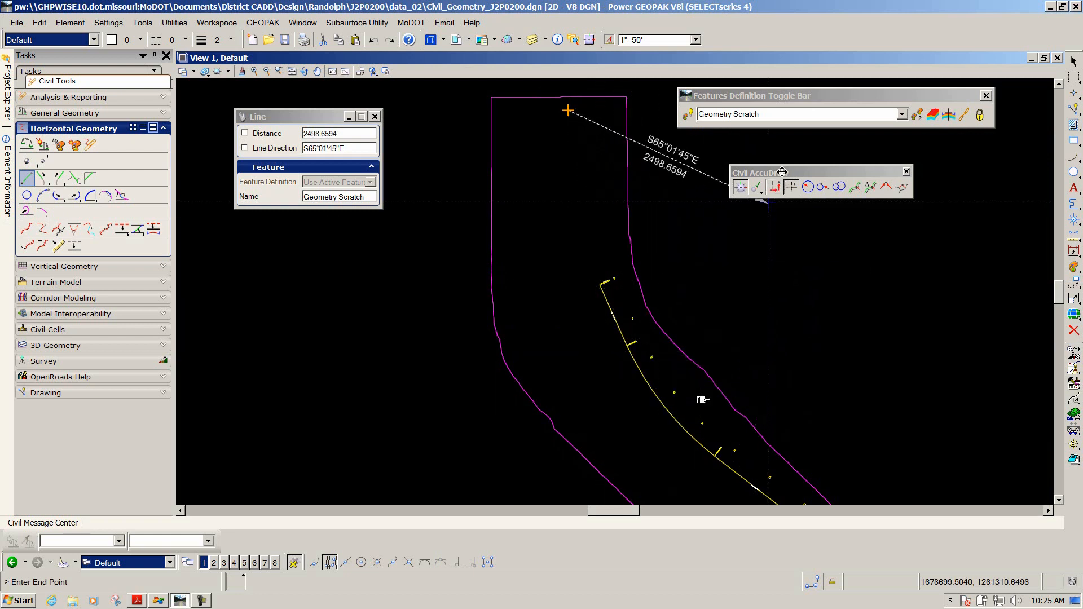
Step: Finish the first tangent line with Distance-Direction entry at bearing S0:20:19.8E, about 4,624 feet long
left_click_drag(782, 172, 769, 154)
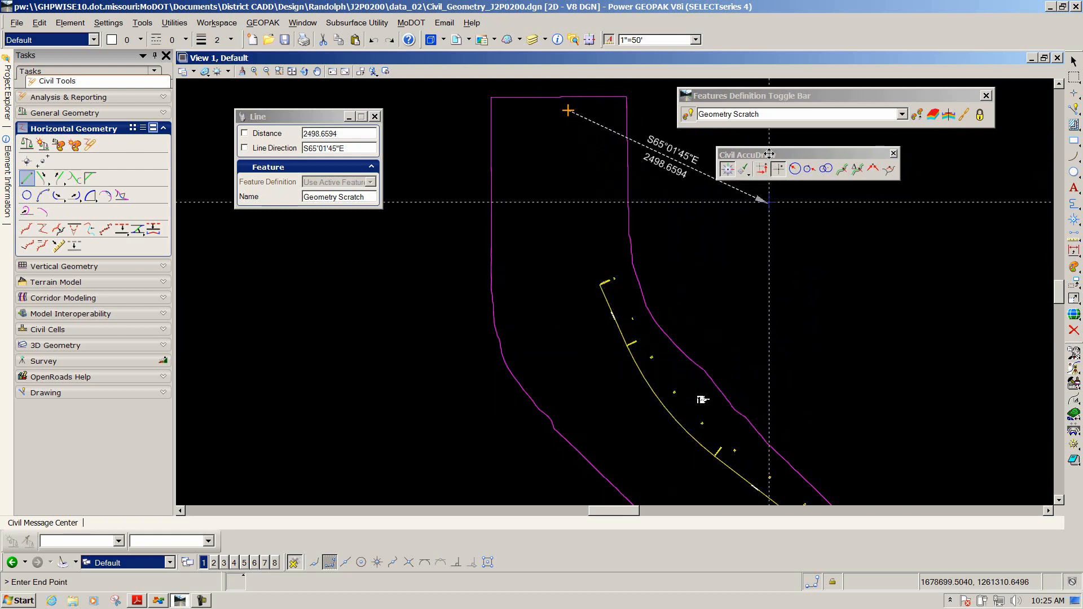
left_click(795, 171)
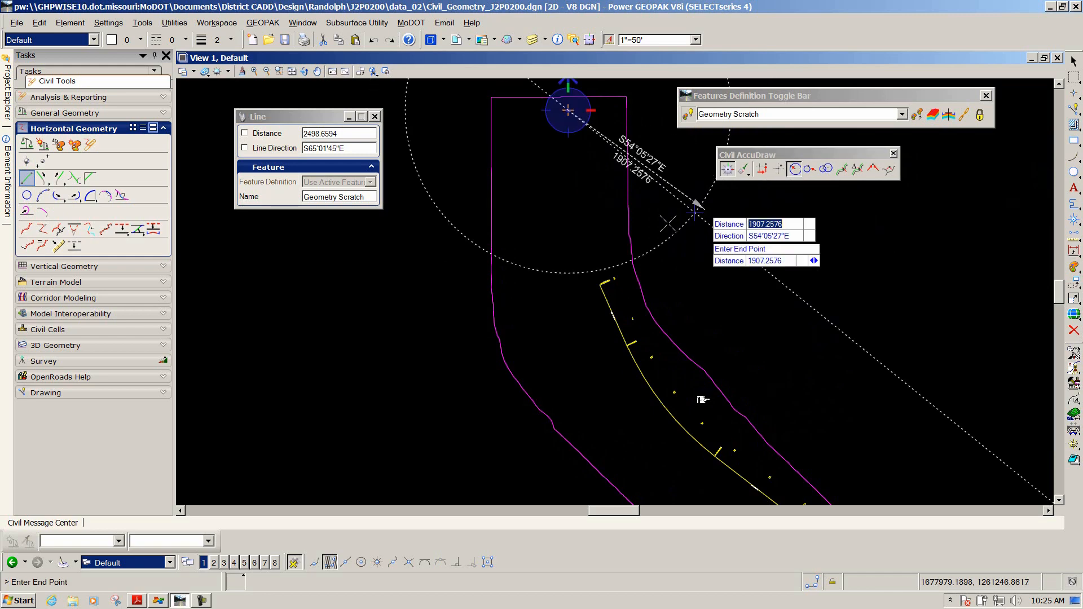
scroll(583, 343, "down", 2)
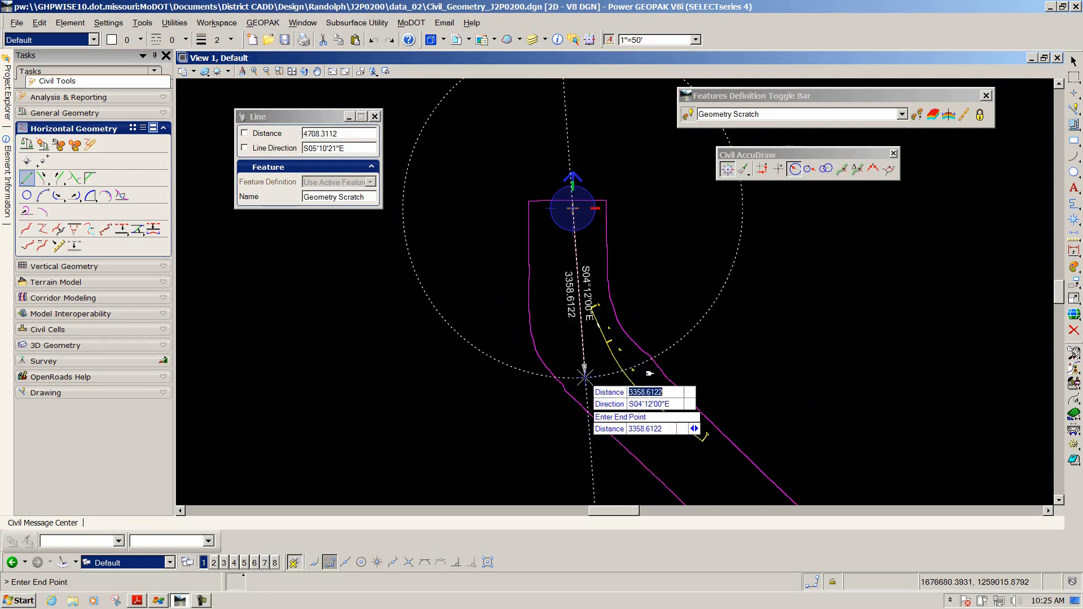
key("Tab")
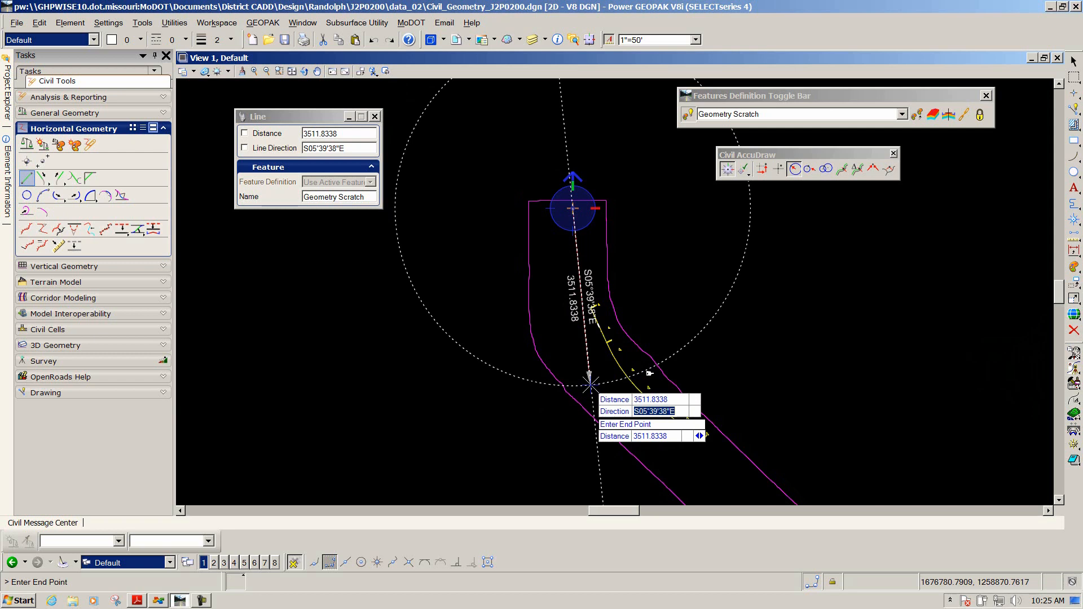
type("s0:20")
key("Tab")
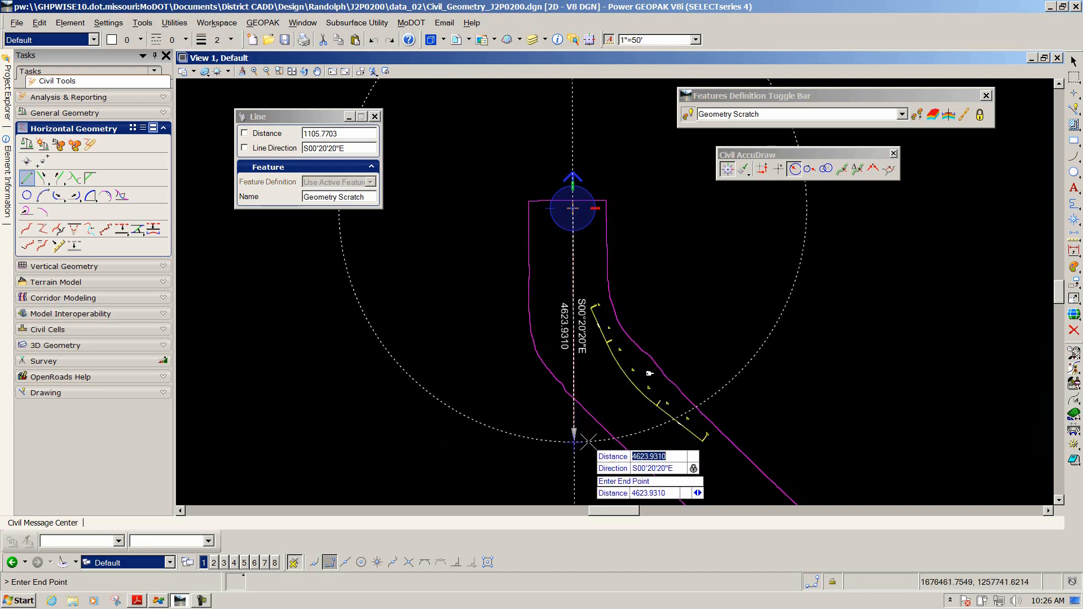
left_click(588, 442)
Step: Start the second tangent line with XY entry at the Route 63 ending point, X 1678994.1614, Y 1257205.0288
scroll(540, 225, "down", 4)
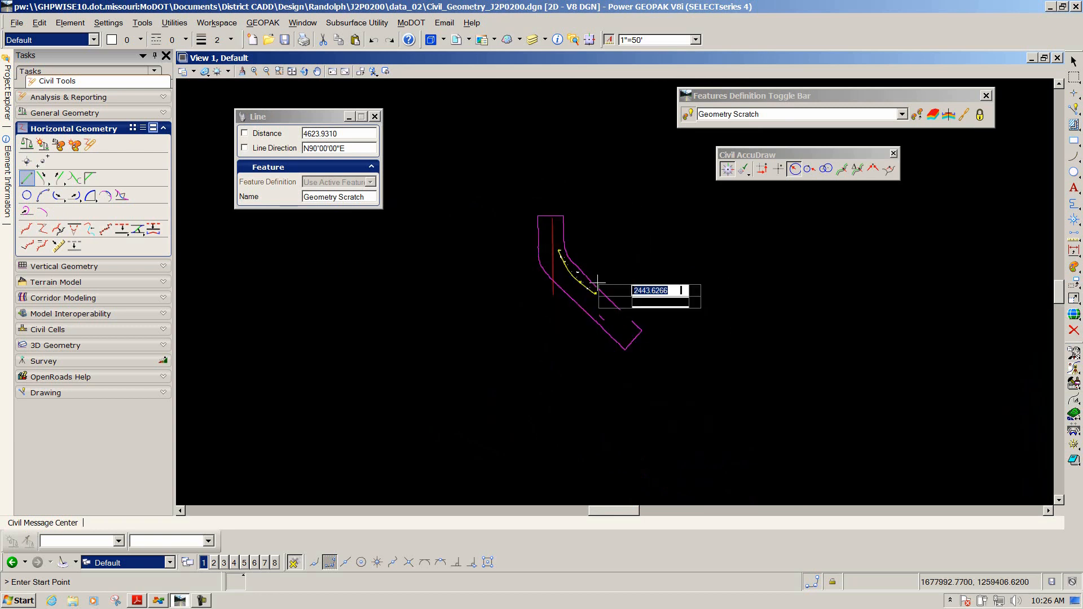
scroll(599, 299, "up", 2)
scroll(599, 299, "up", 2)
scroll(595, 300, "down", 1)
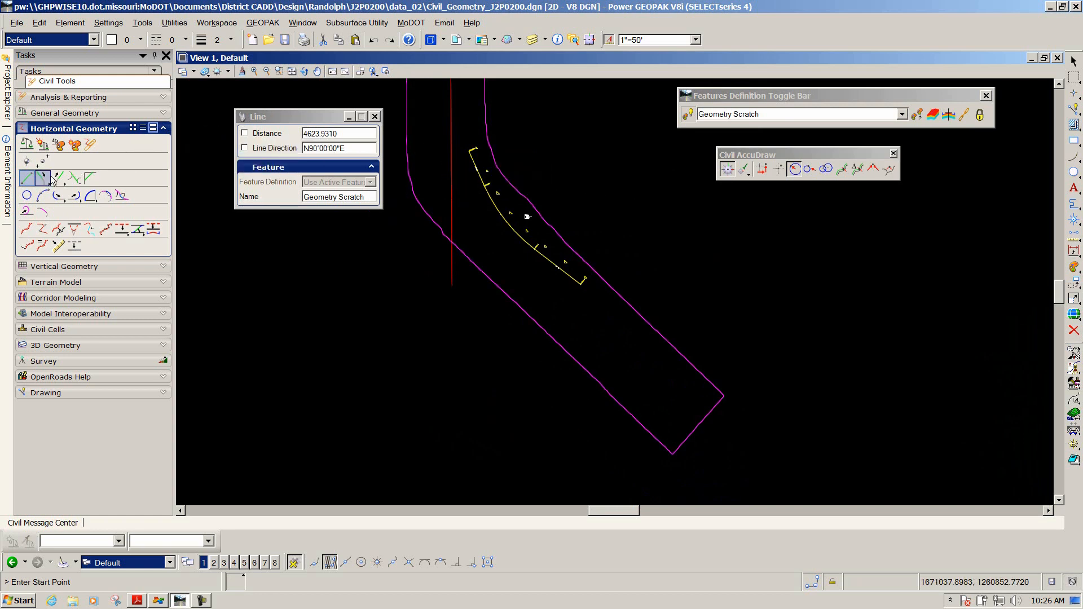
left_click(779, 169)
left_click_drag(776, 155, 768, 155)
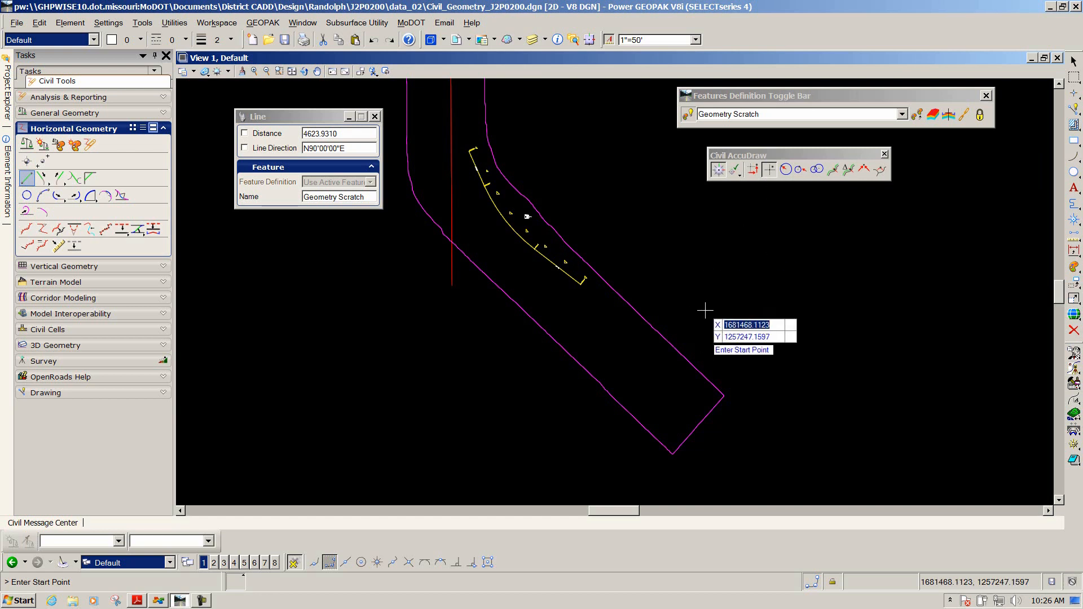
type("1678994.1614")
key("Tab")
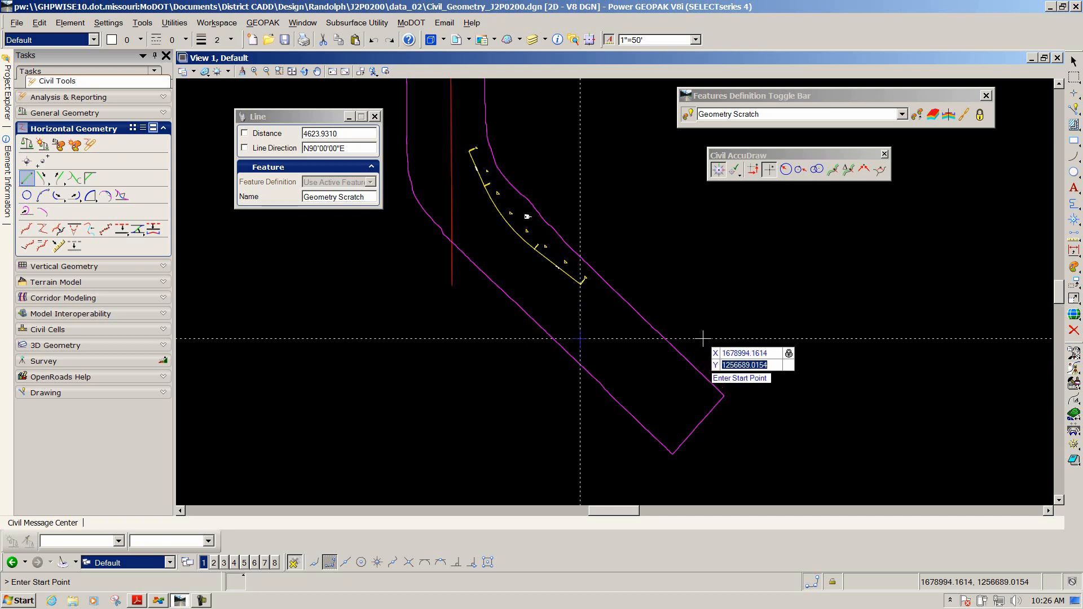
type("1257205.0288")
key("Tab")
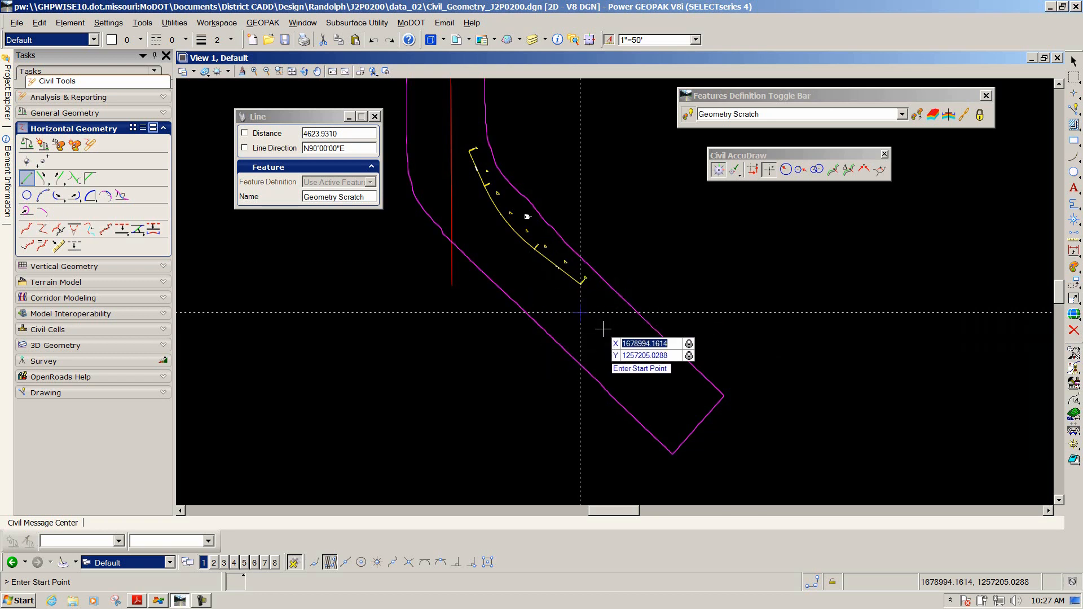
left_click(581, 313)
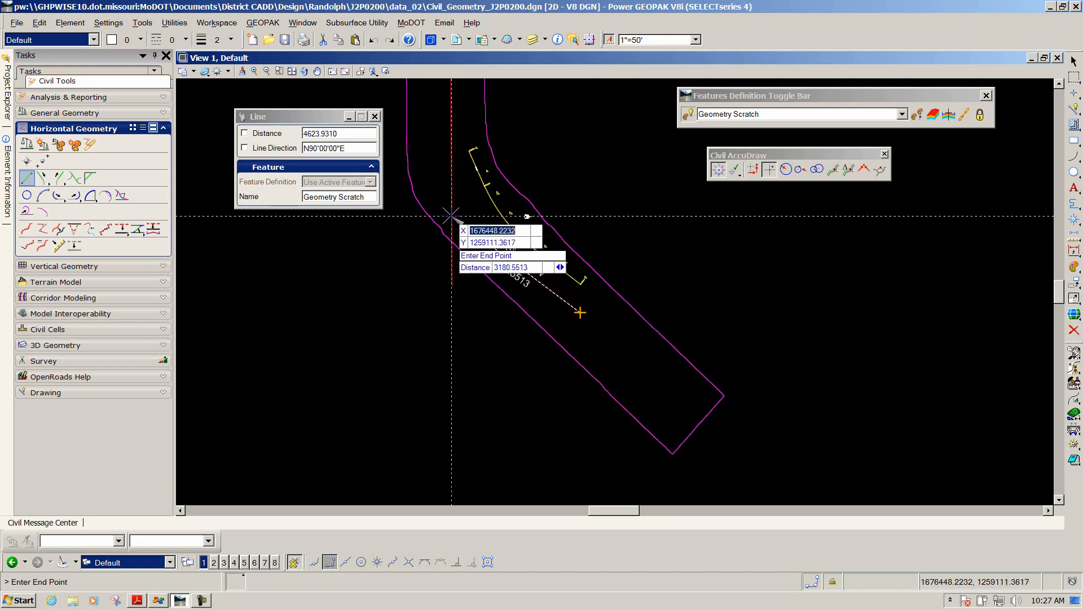
Step: Finish the second tangent line with Distance-Direction entry at bearing N45:39:27.2W, extending it past the first tangent line
scroll(598, 307, "down", 3)
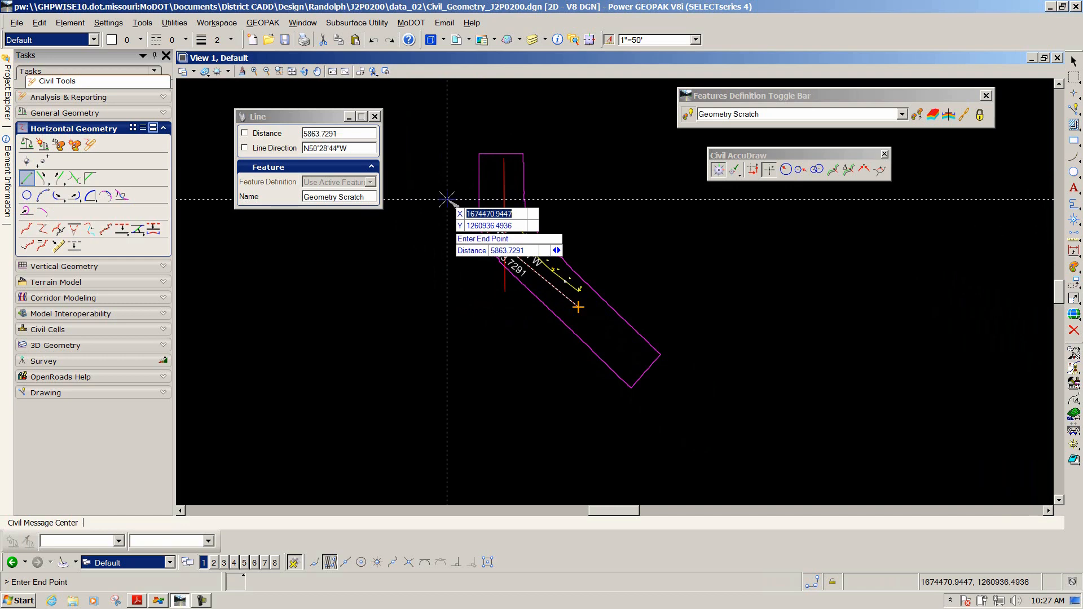
left_click(785, 170)
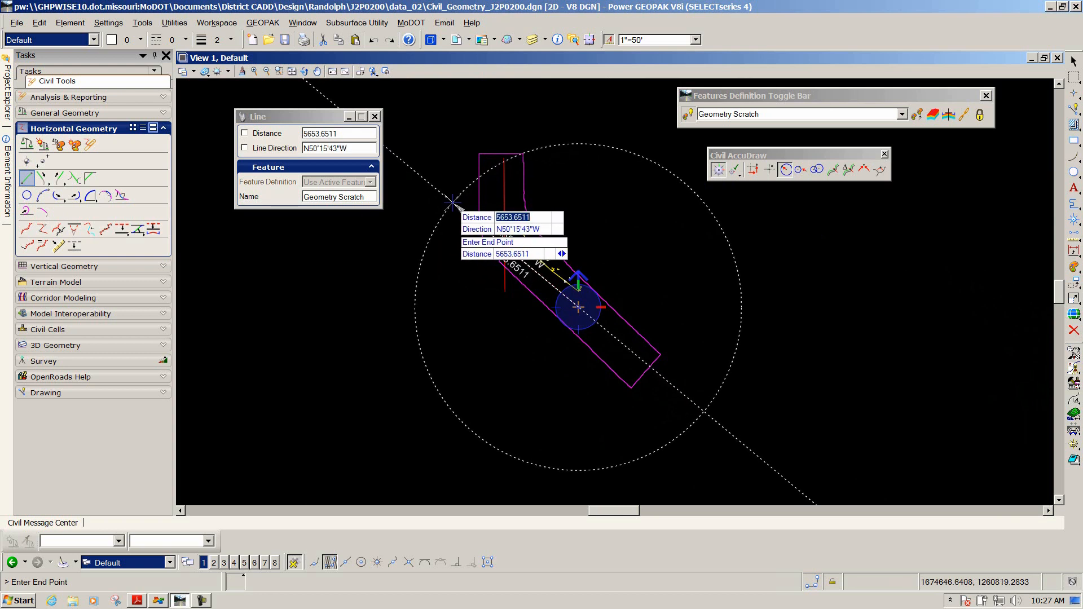
key("Tab")
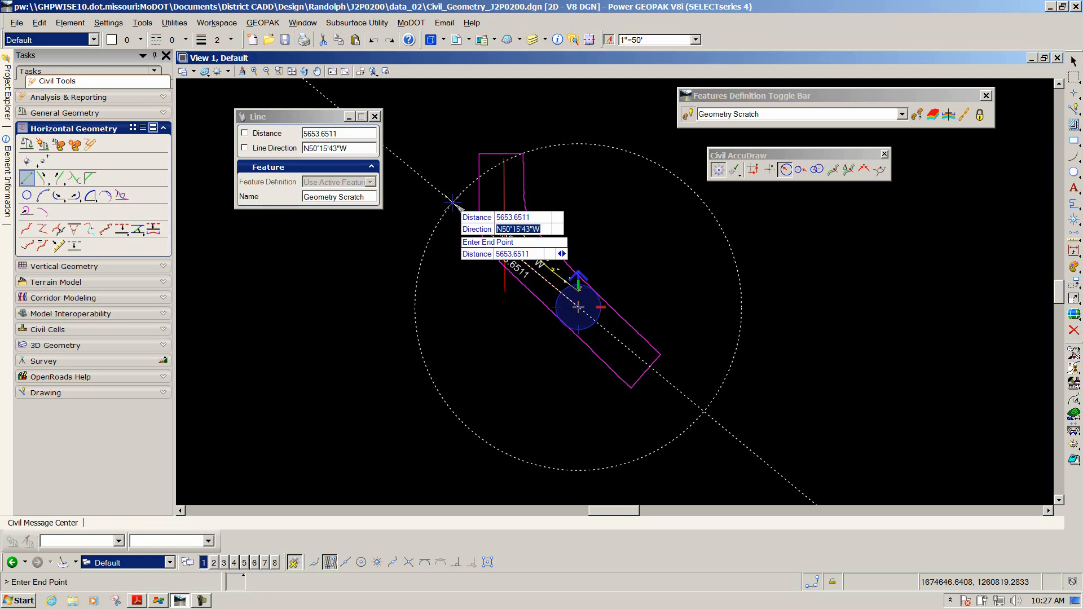
type("n45:39:27.2w")
key("Tab")
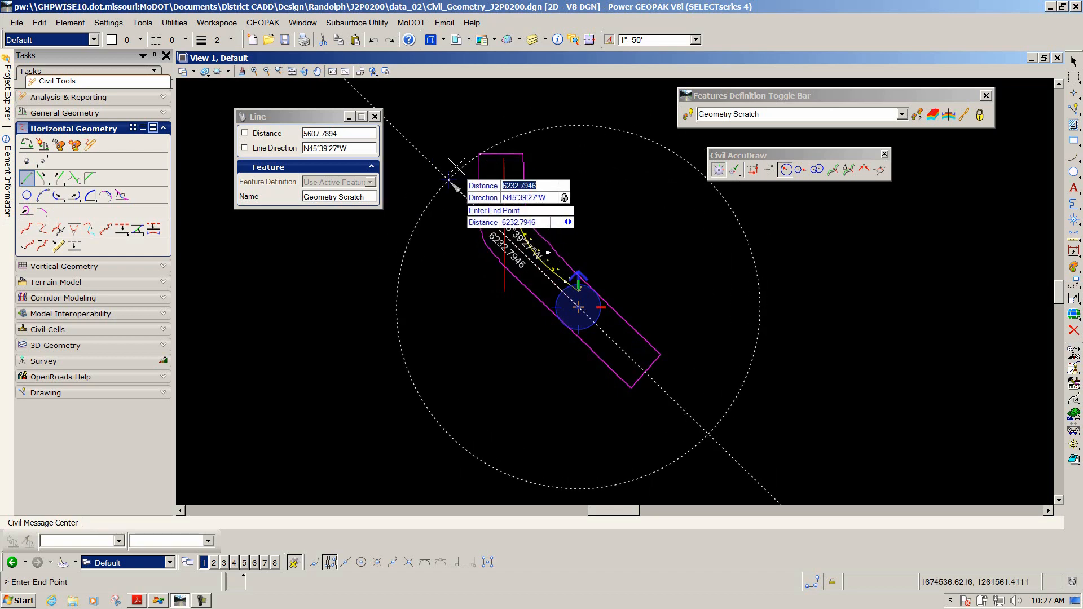
scroll(402, 214, "up", 3)
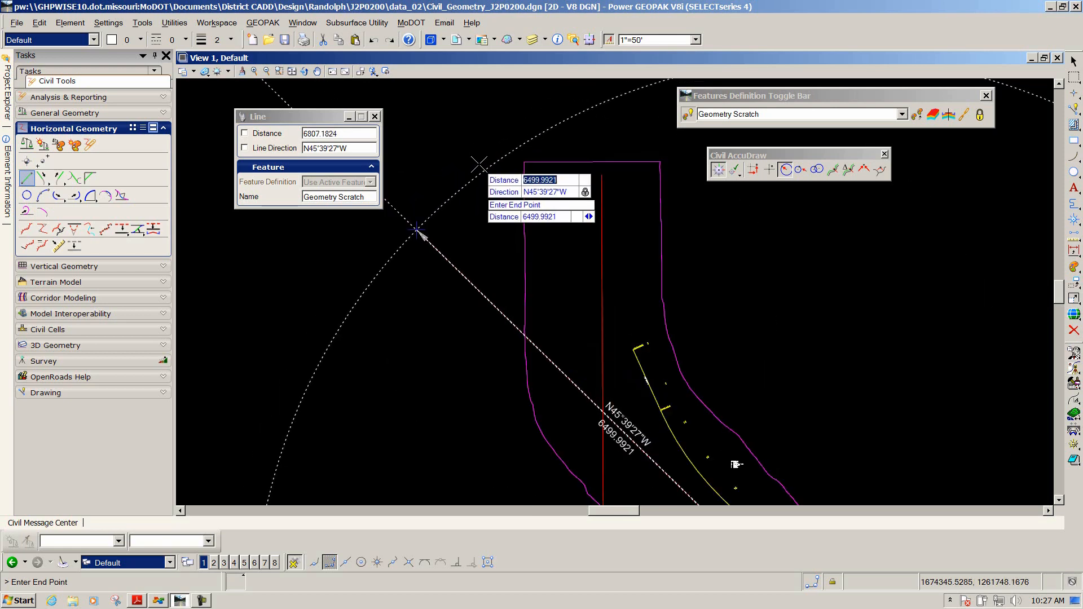
scroll(479, 166, "down", 3)
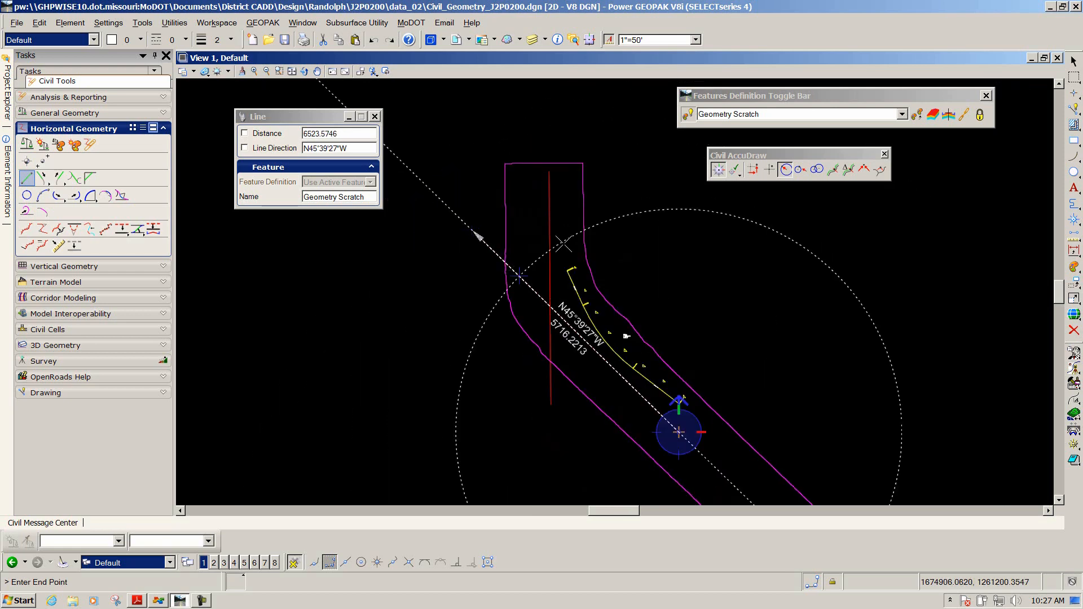
left_click(527, 285)
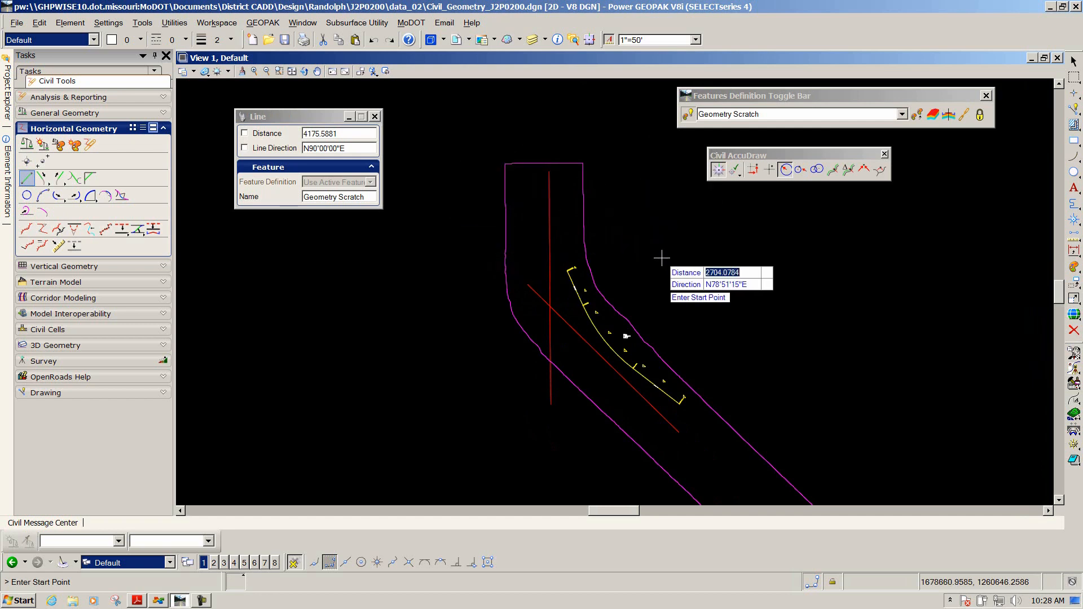
key("Escape")
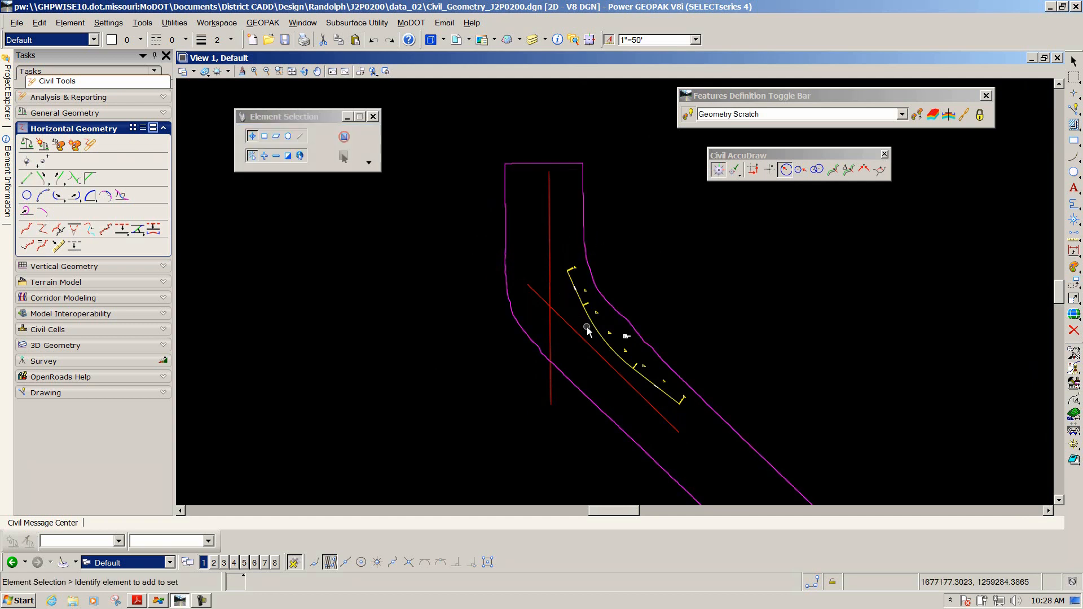
Step: Read the Civil Geometry PDF in Adobe Reader for the instructions on Civil AccuDraw and the Spiral-Arc-Spiral parameters
key("alt+Tab")
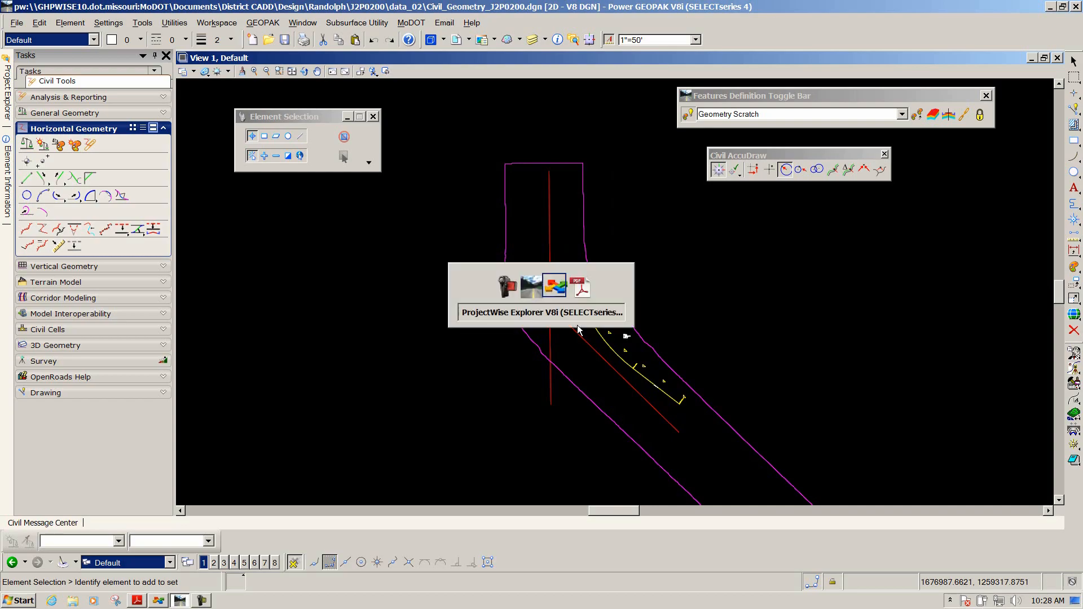
key("alt+Tab")
scroll(618, 340, "down", 2)
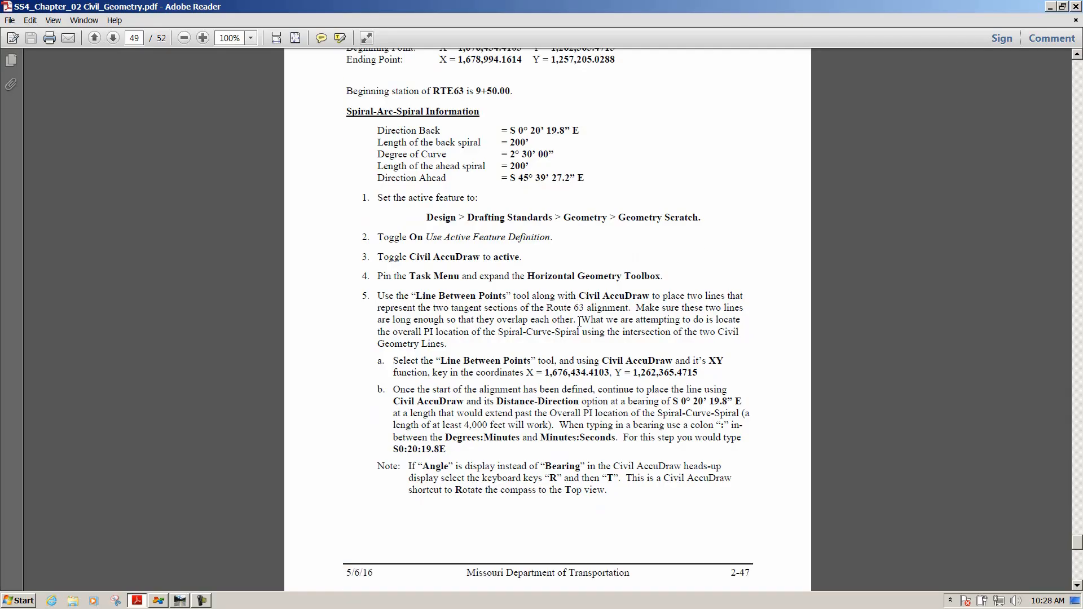
scroll(618, 340, "down", 1)
scroll(597, 350, "down", 3)
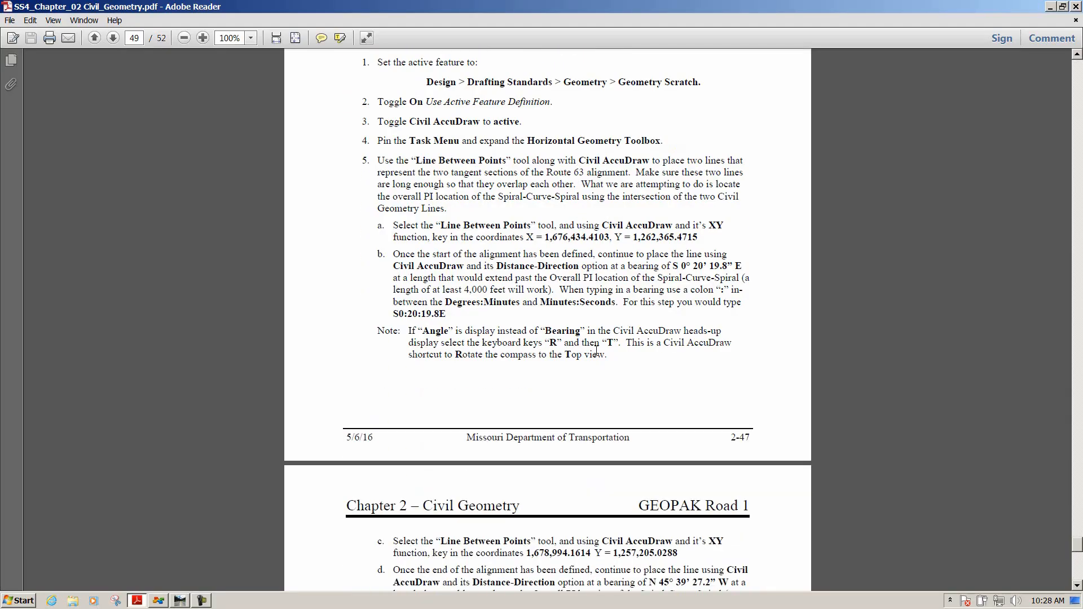
scroll(595, 345, "down", 2)
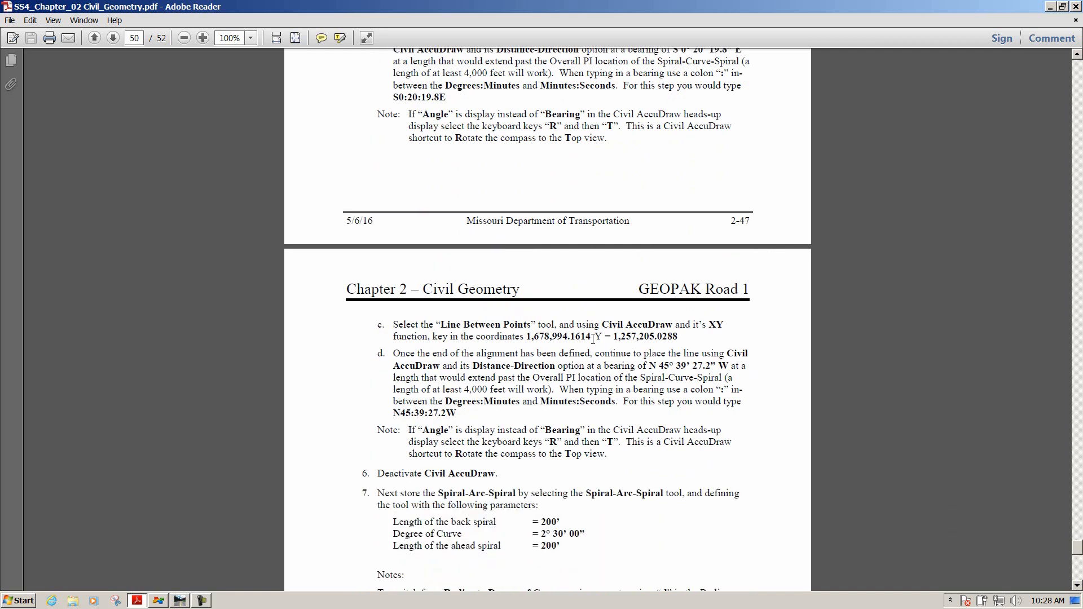
scroll(593, 338, "down", 2)
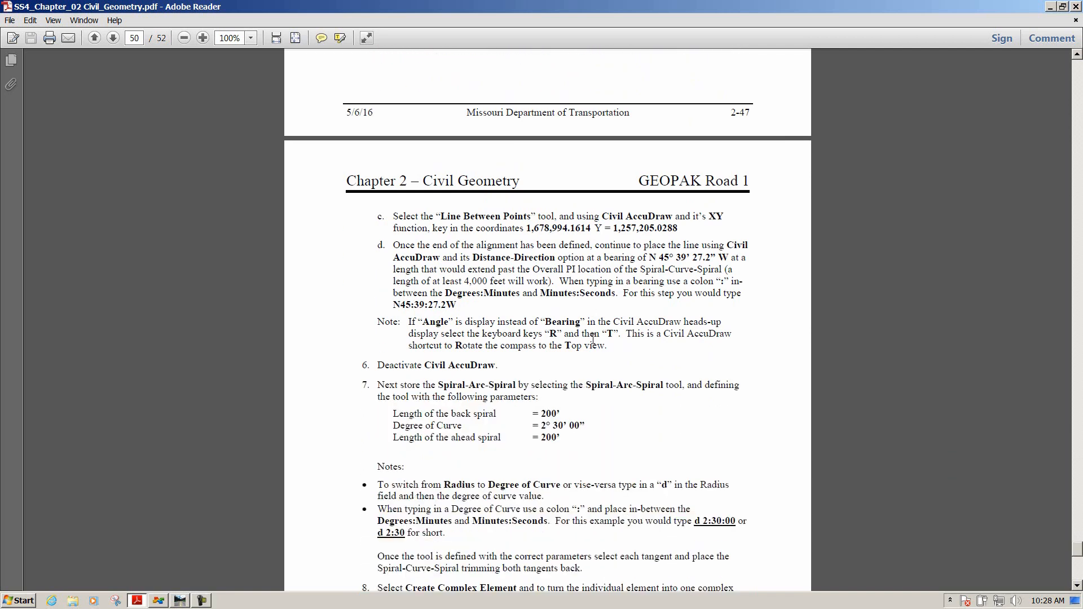
scroll(593, 339, "down", 1)
scroll(410, 332, "down", 1)
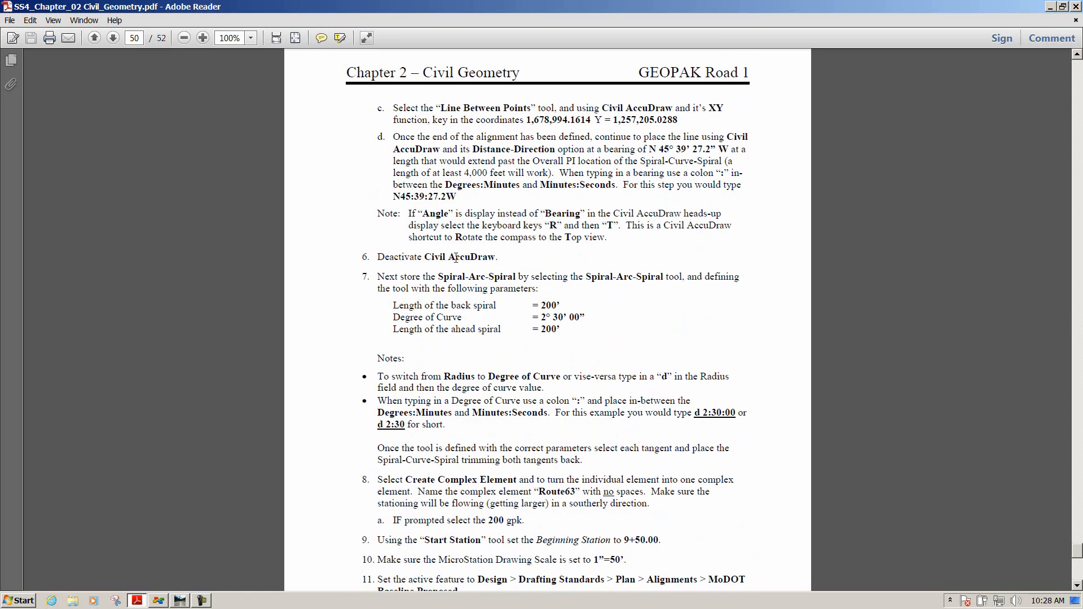
key("alt+Tab")
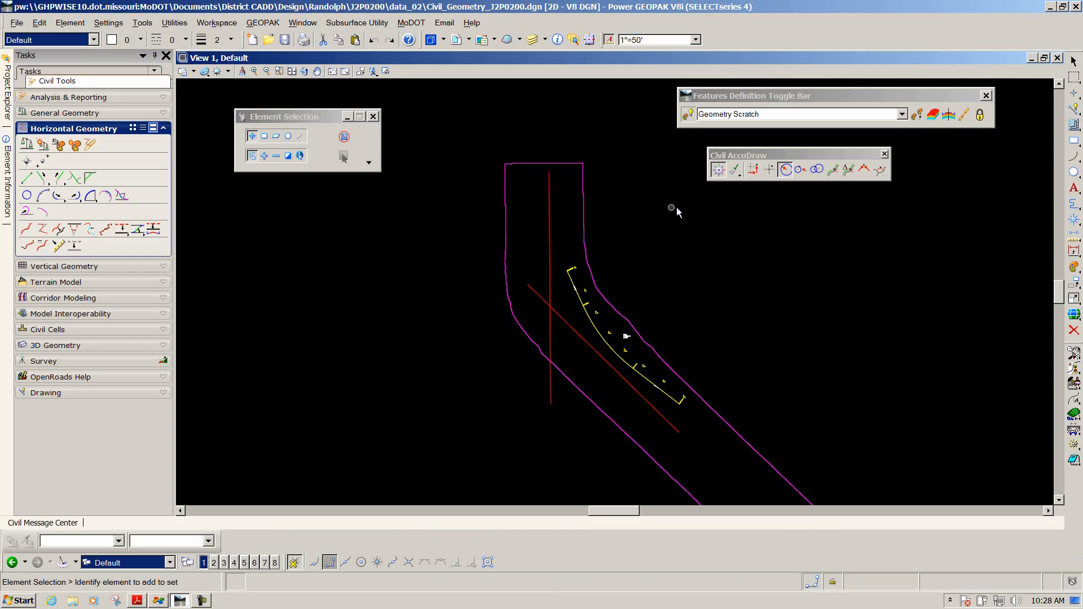
Step: Deactivate Civil AccuDraw and set up the Spiral-Arc-Spiral tool with back and ahead spiral lengths of 200 feet
left_click_drag(737, 157, 882, 156)
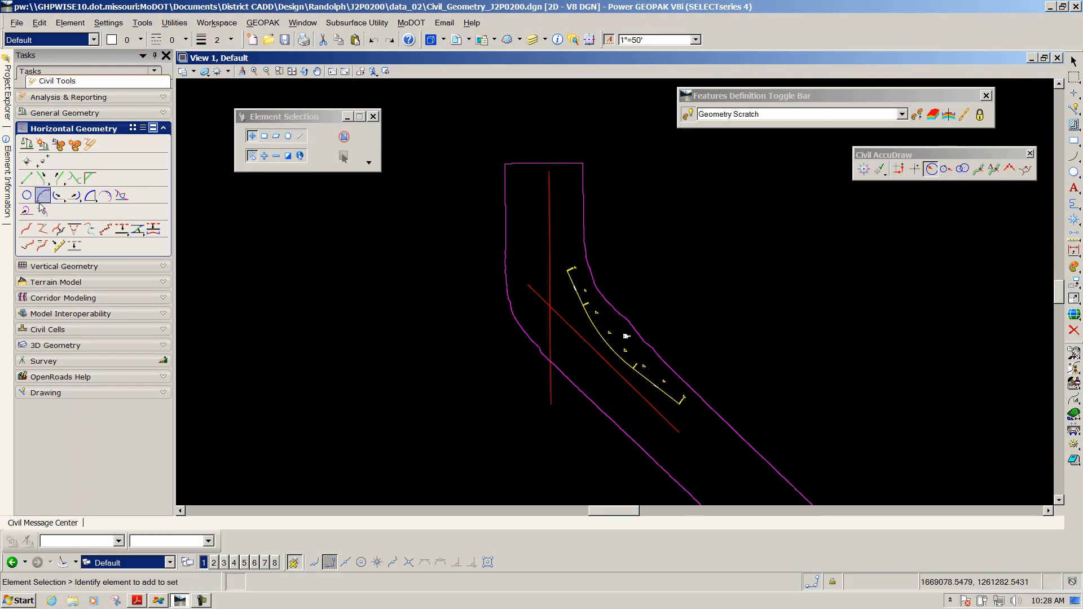
left_click(97, 200)
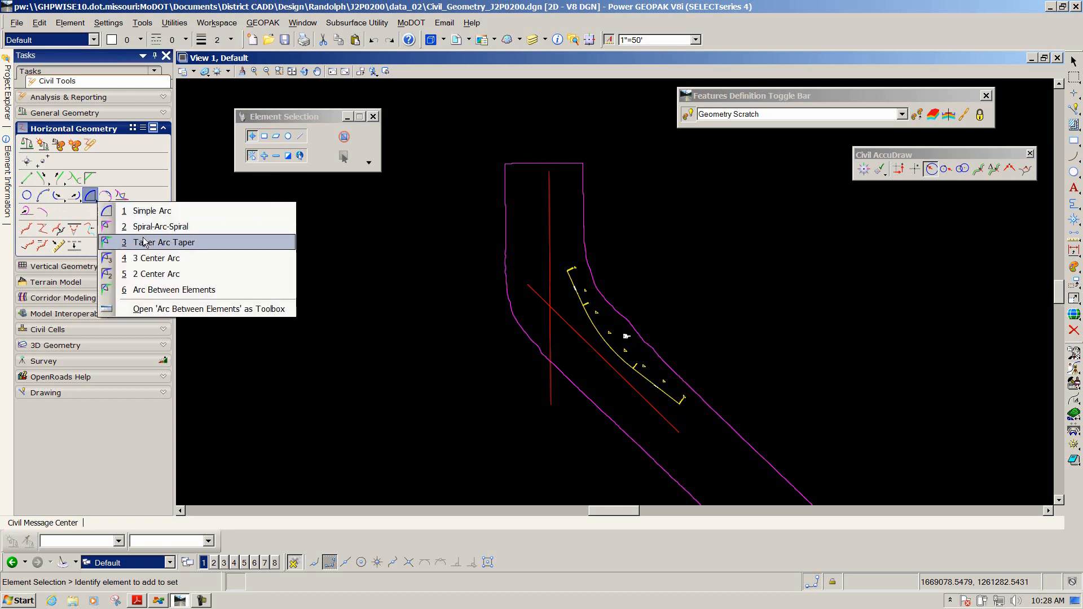
left_click(196, 227)
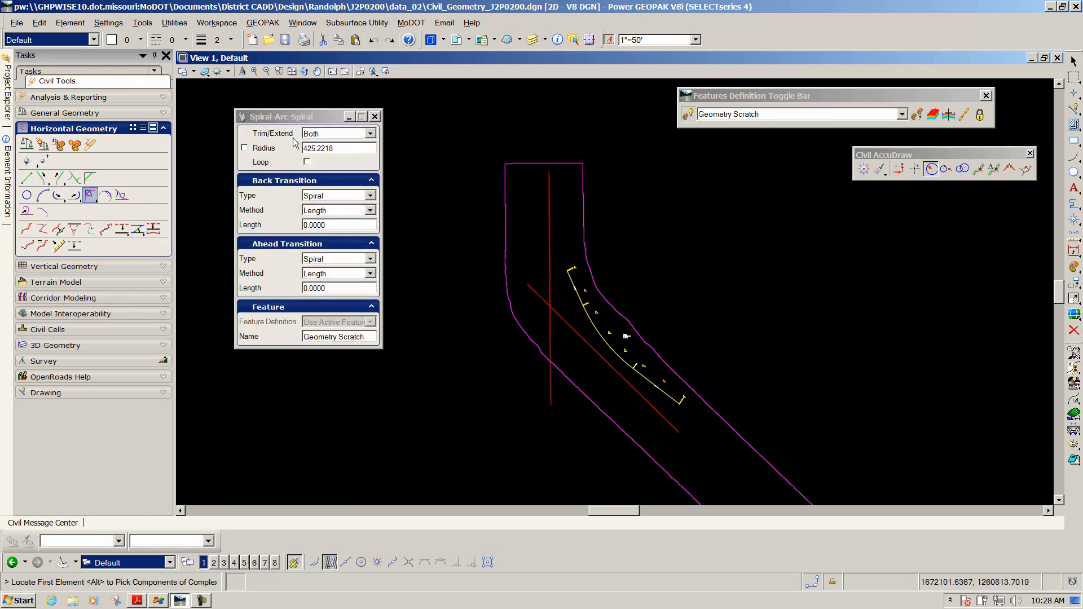
left_click_drag(285, 117, 270, 154)
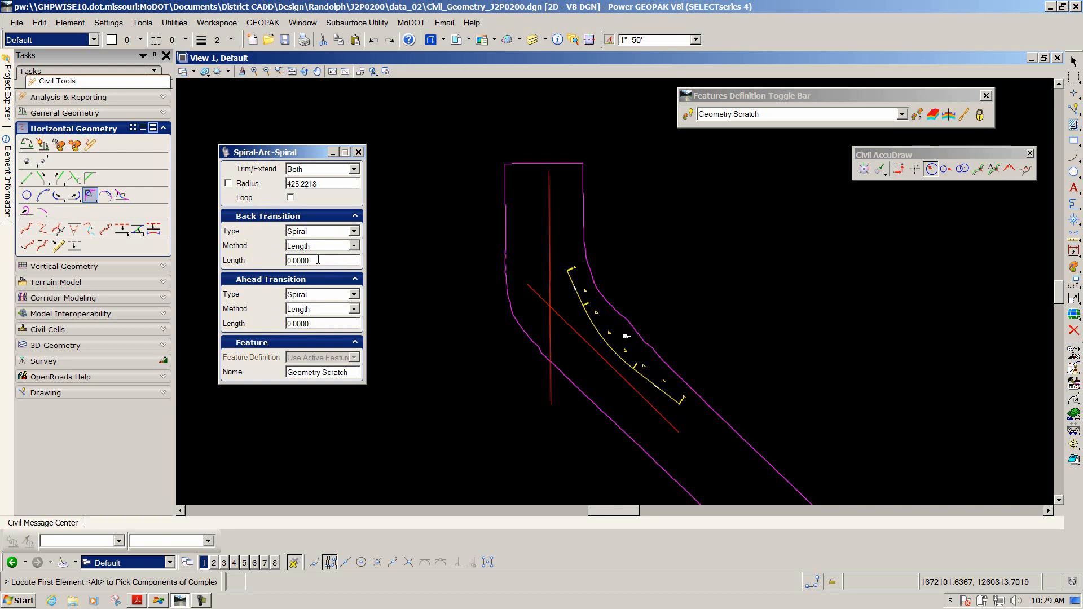
left_click_drag(318, 259, 263, 260)
type("200")
key("Tab")
key("Tab")
key("Tab")
type("200")
key("Tab")
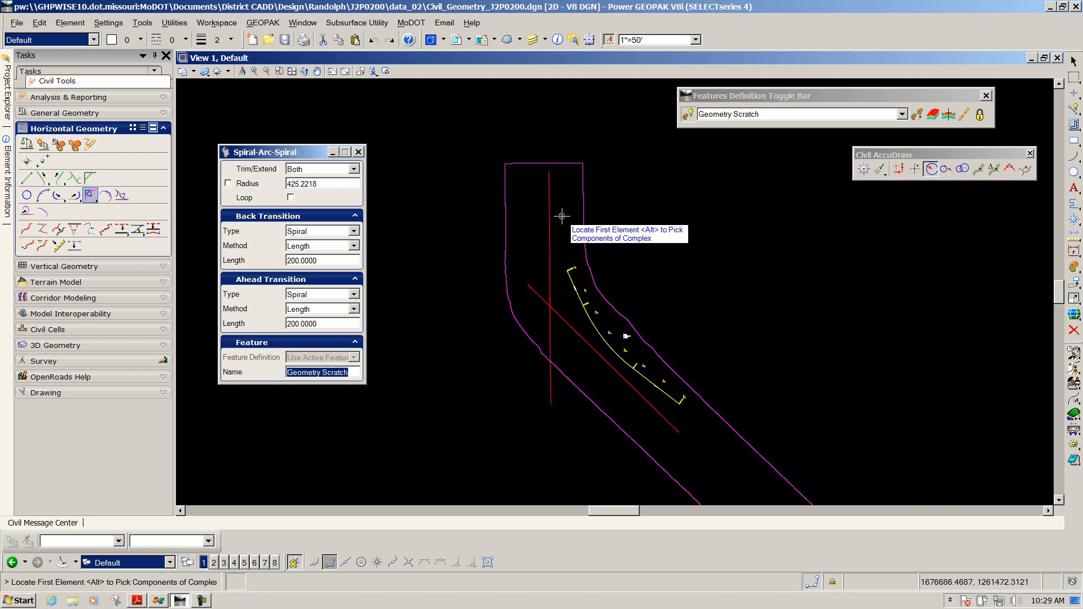
Step: Place the Spiral-Arc-Spiral between the two tangent lines with a 2:30 degree of curve, trimming both tangents
left_click(550, 238)
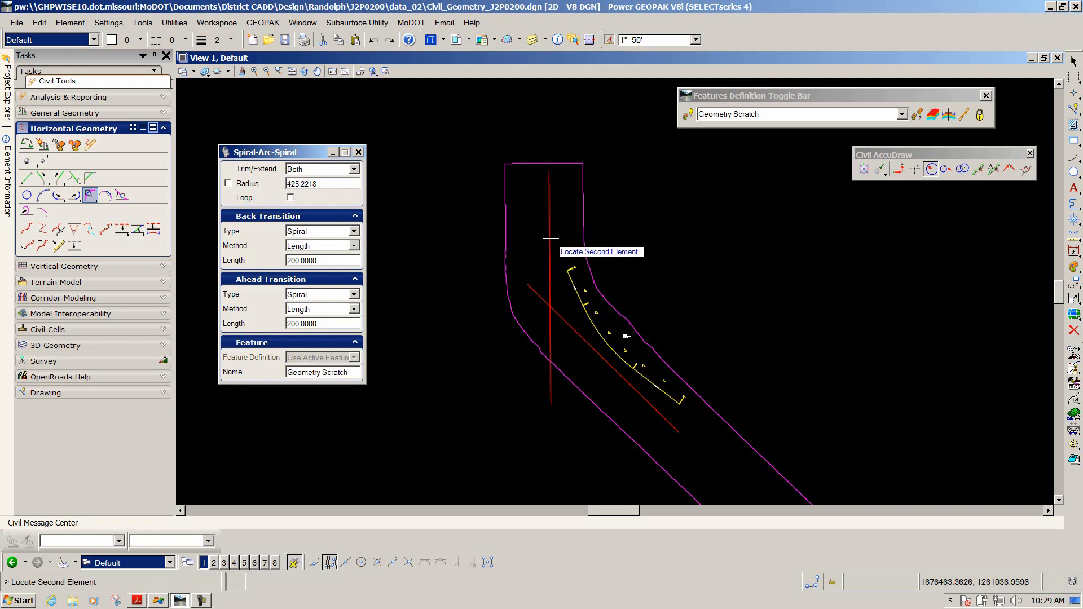
left_click(569, 312)
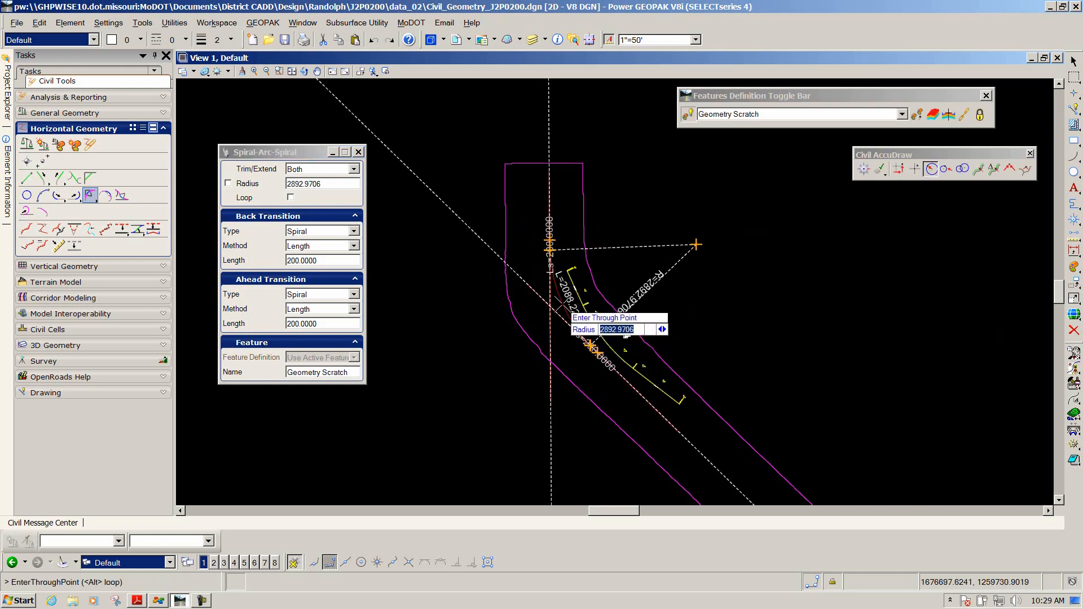
type("02:30")
key("Return")
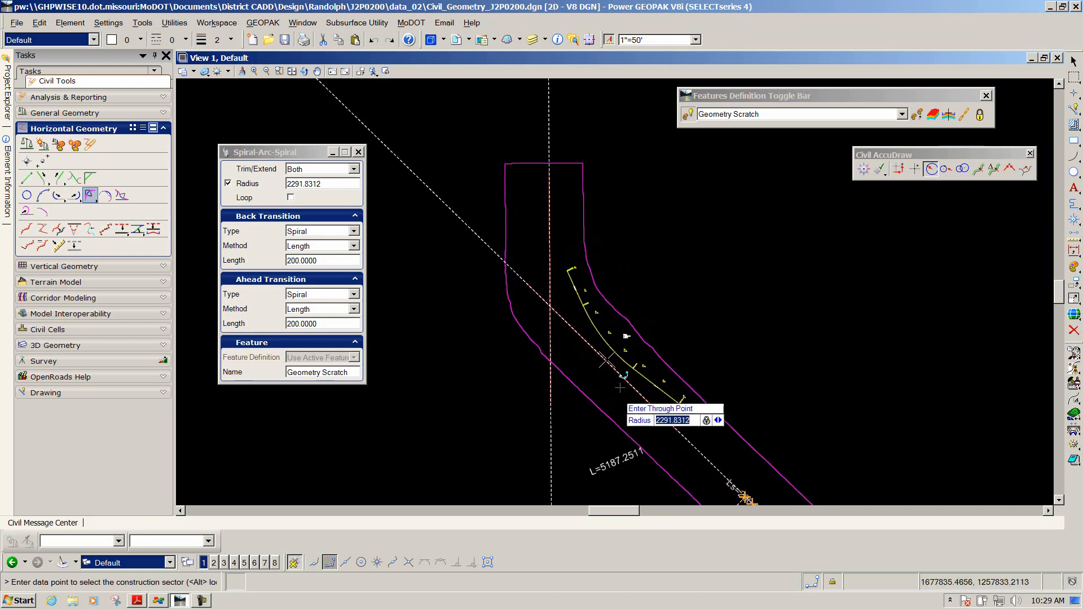
left_click(621, 276)
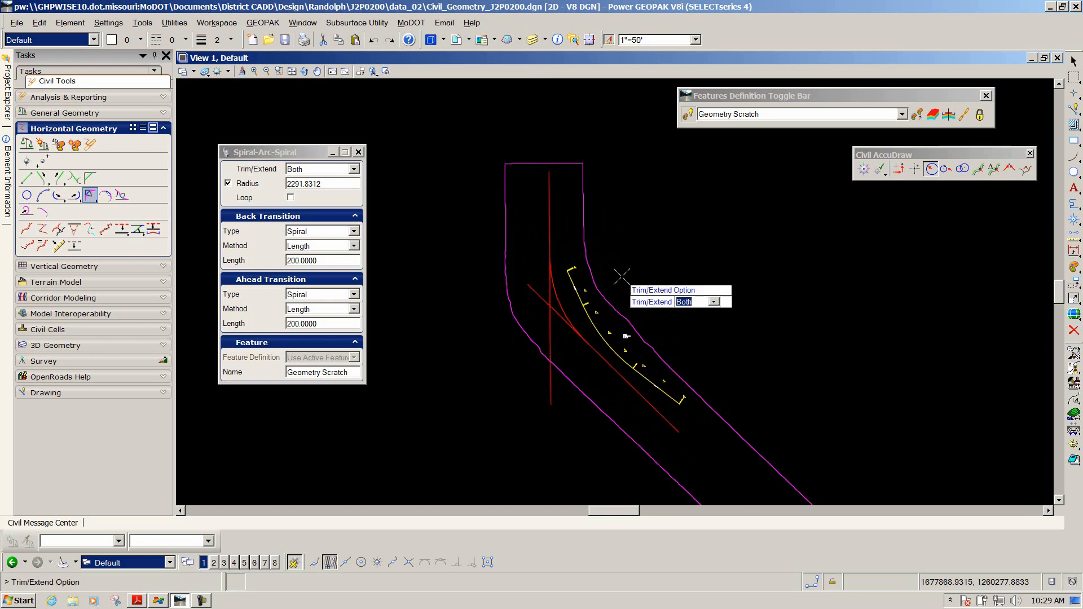
left_click(628, 260)
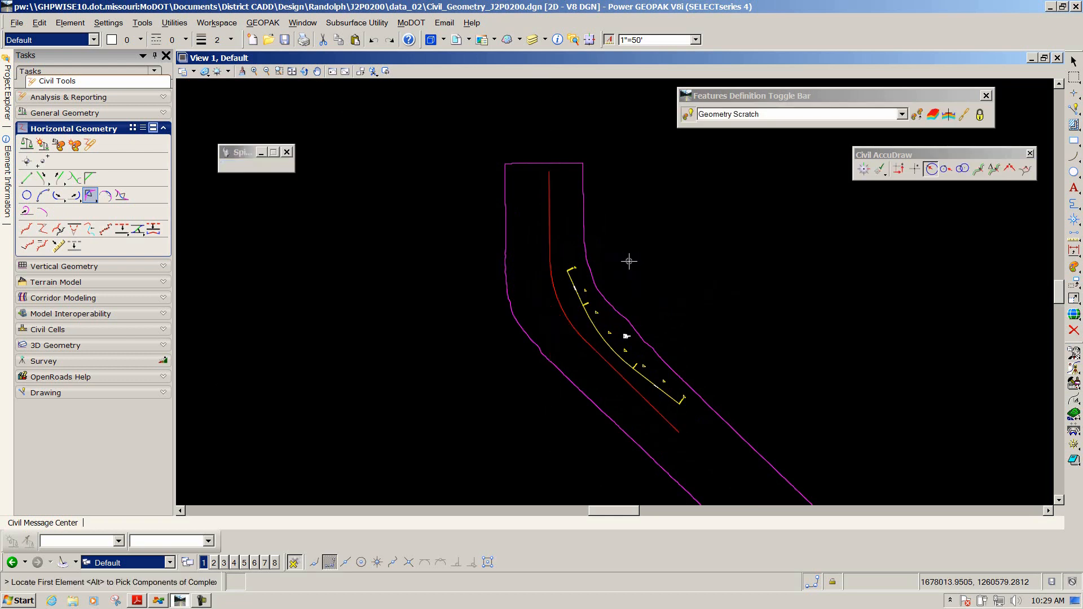
right_click(696, 294)
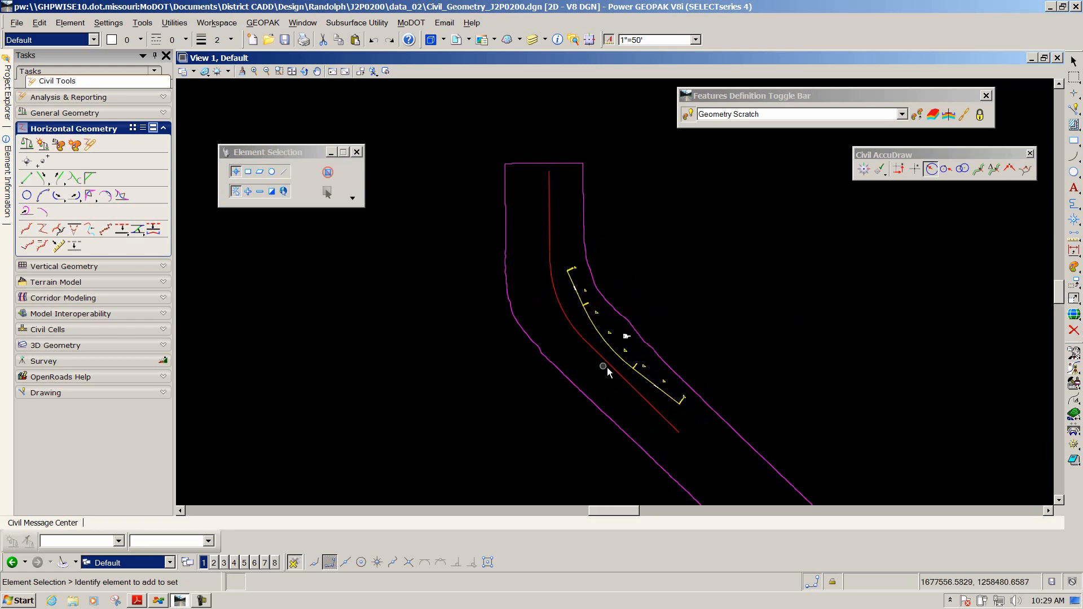
Step: Check the PDF instructions and join the tangents and spiral curve into one complex element named Route63, starting from the north end
key("alt+Tab")
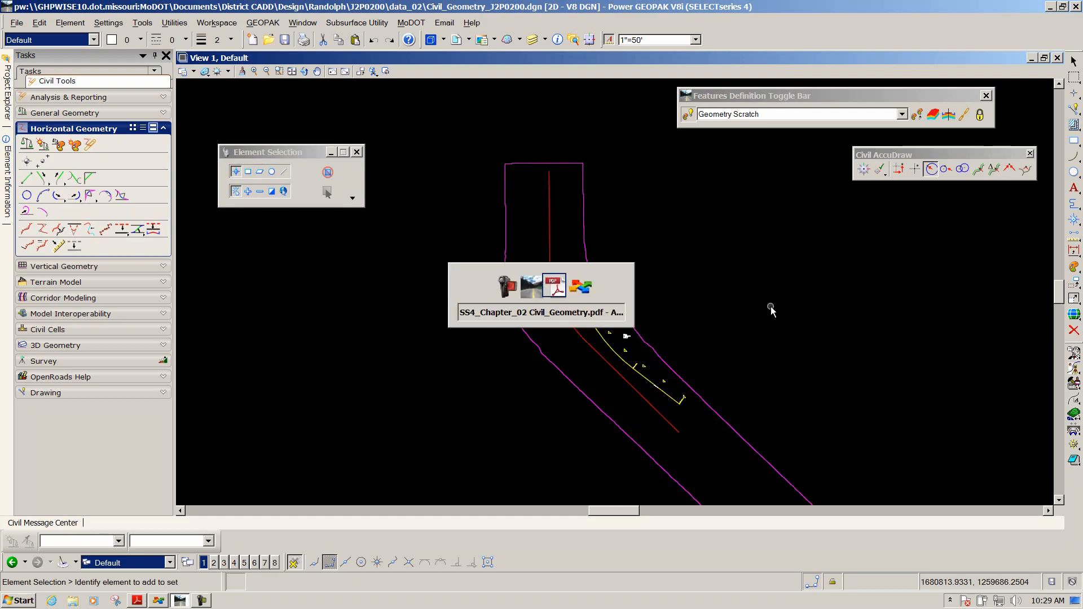
scroll(598, 334, "down", 4)
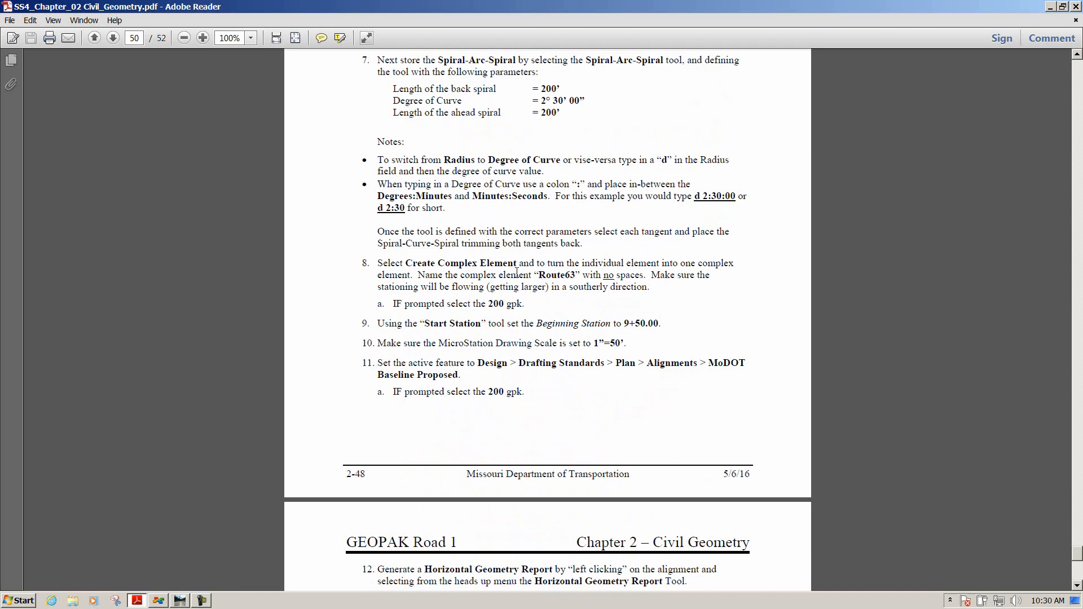
key("alt+Tab")
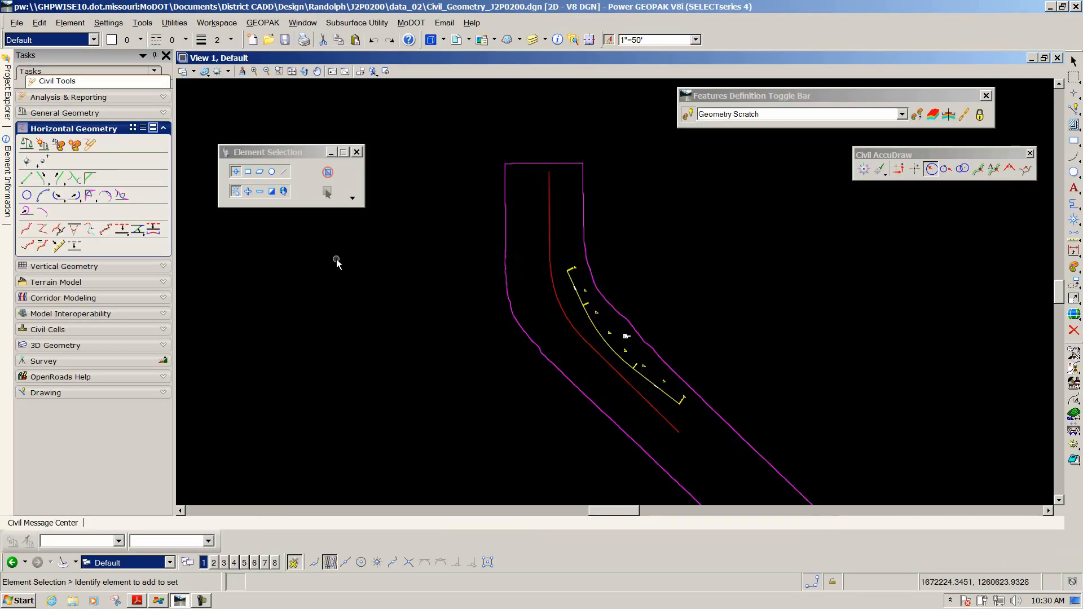
left_click(27, 230)
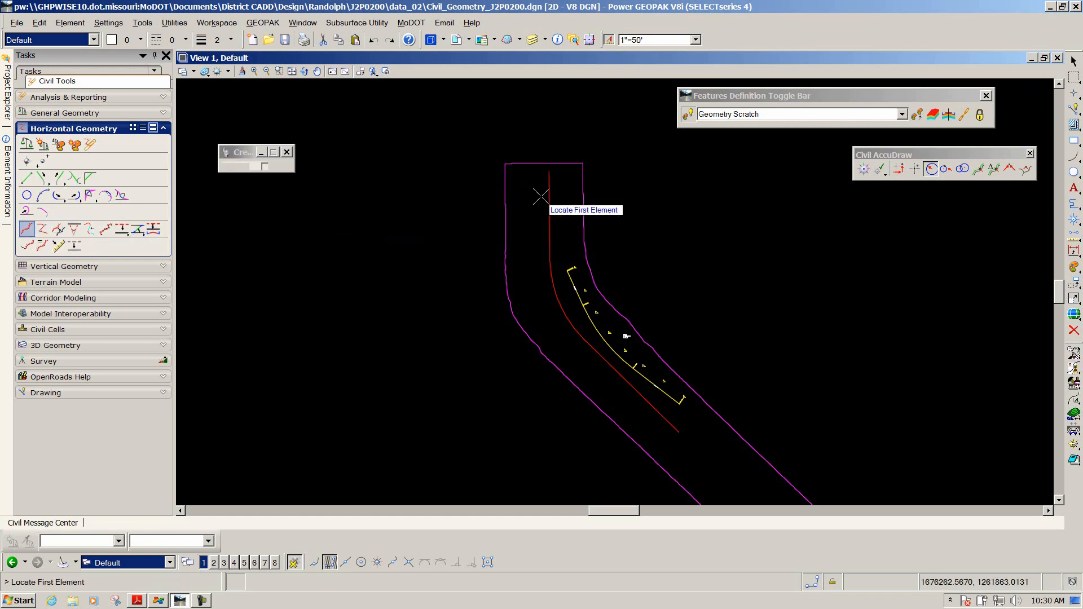
left_click_drag(350, 233, 258, 230)
type("Route63")
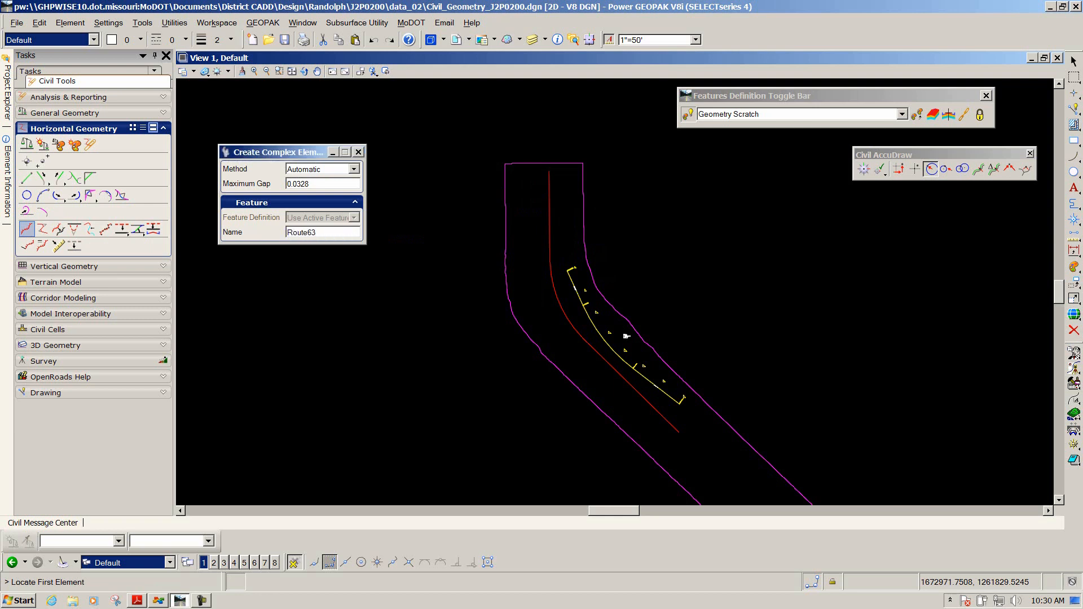
key("Tab")
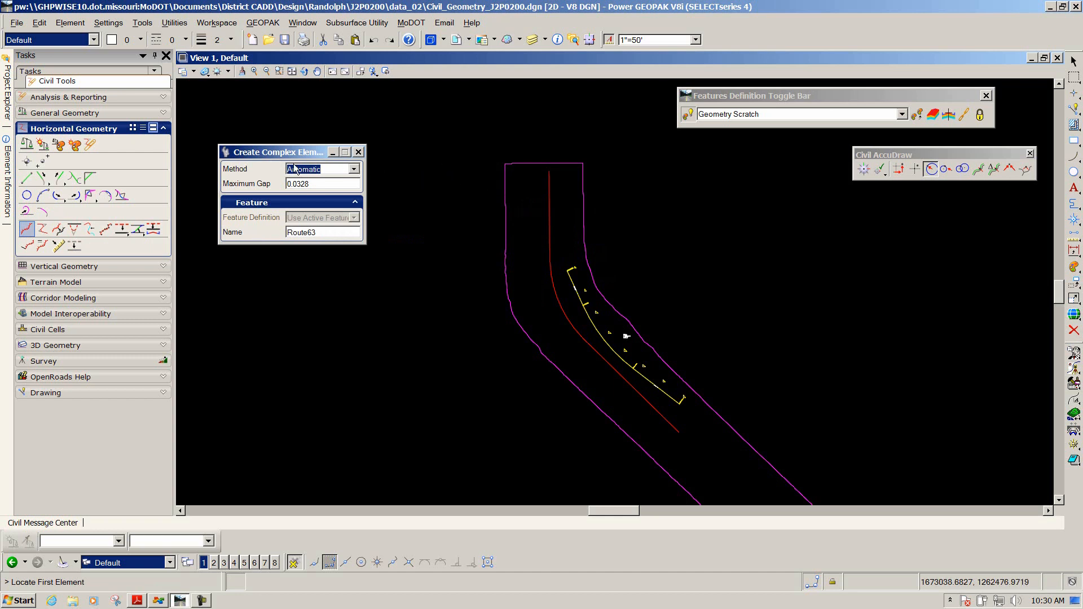
left_click(550, 180)
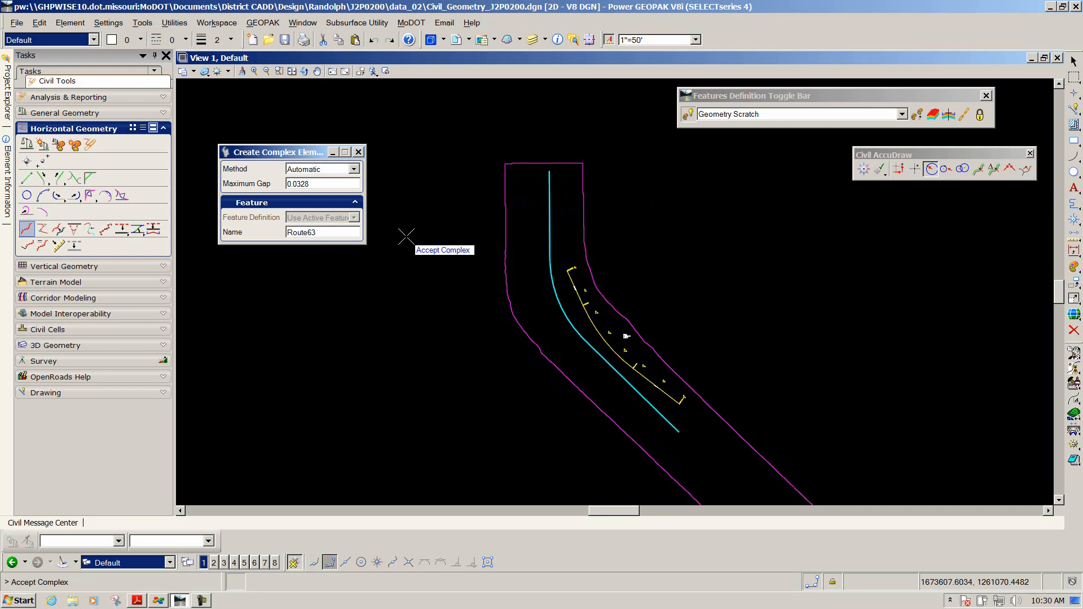
left_click(423, 197)
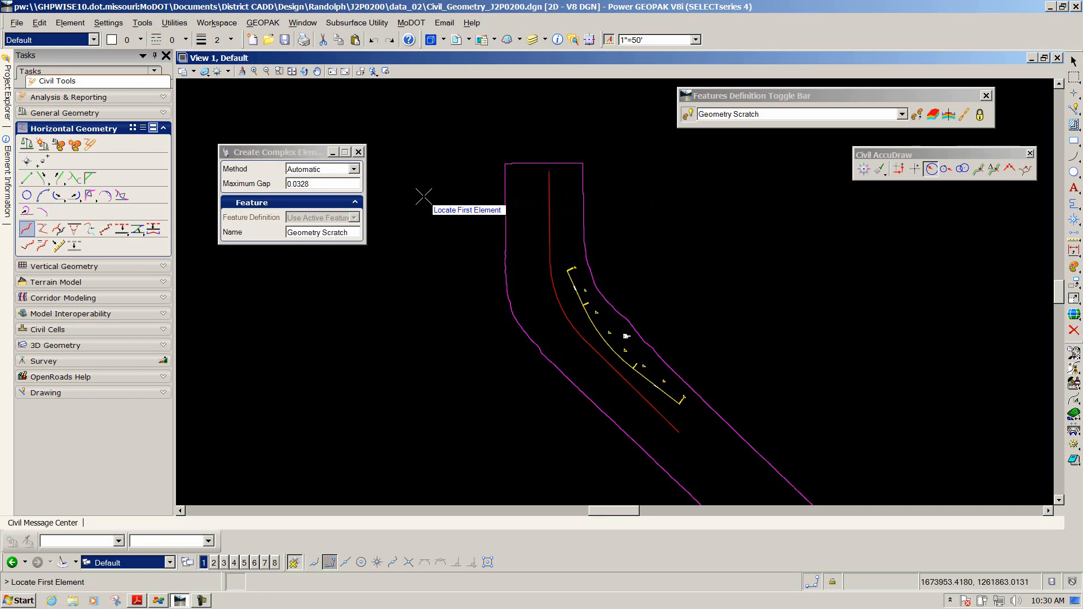
key("Escape")
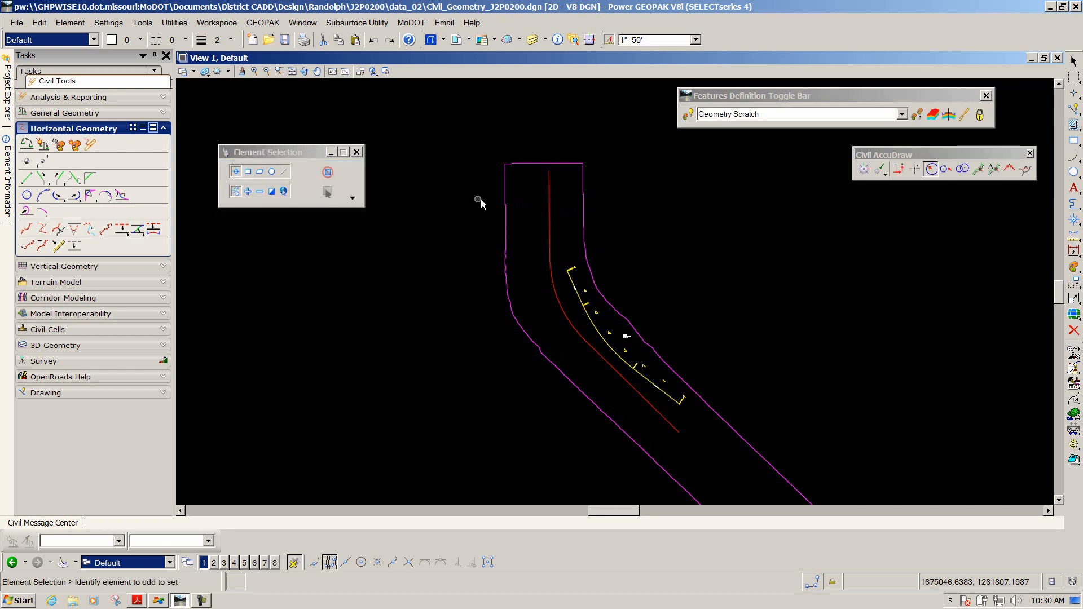
Step: Read the PDF instructions on setting the start station, drawing scale, active feature and geometry report for the Route63 alignment
left_click(550, 197)
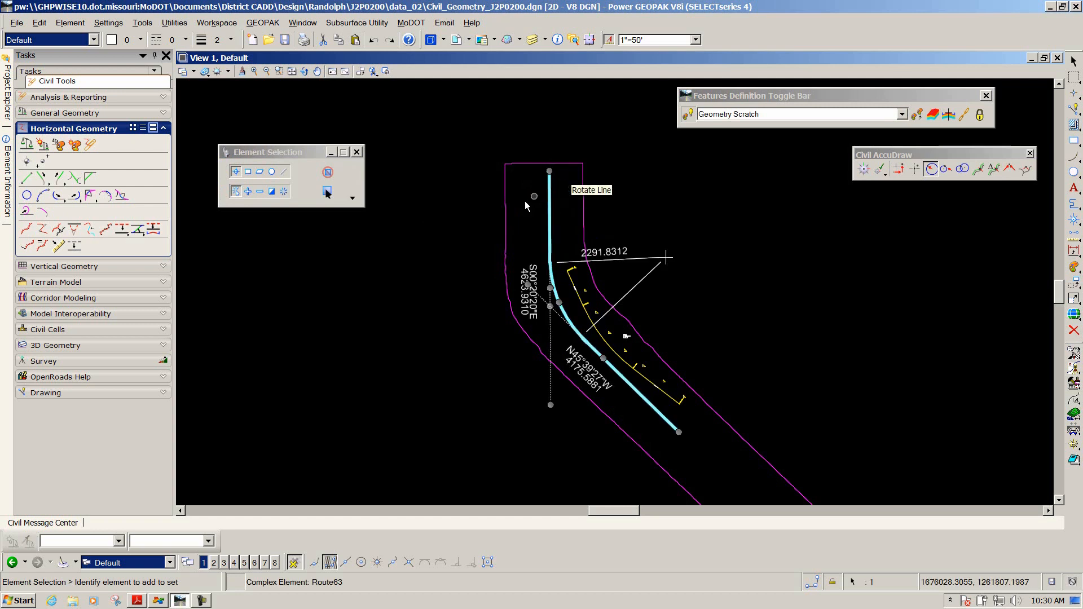
key("alt+Tab")
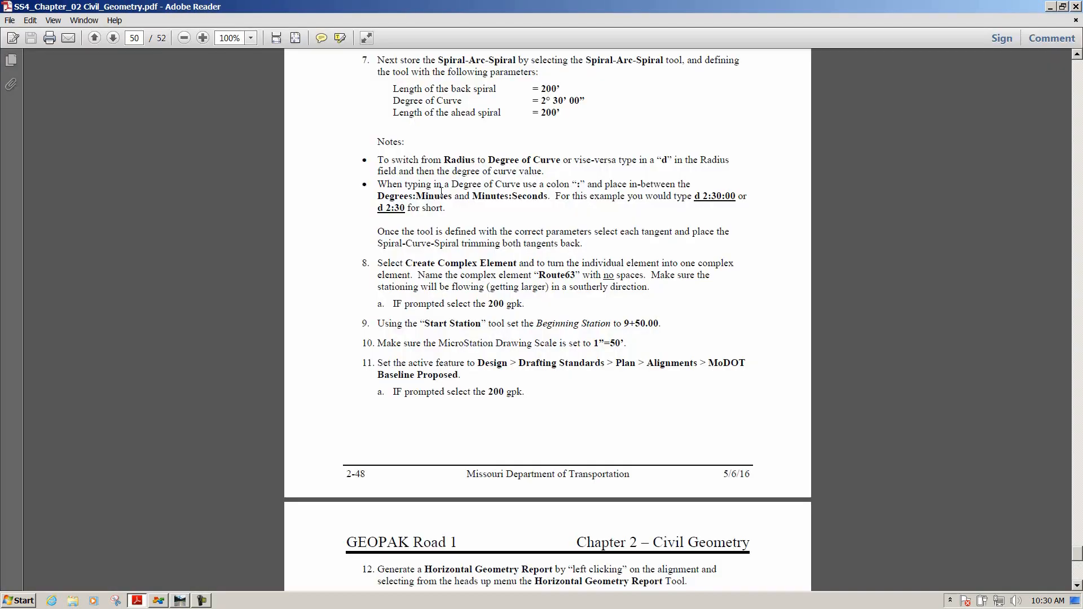
scroll(441, 192, "down", 7)
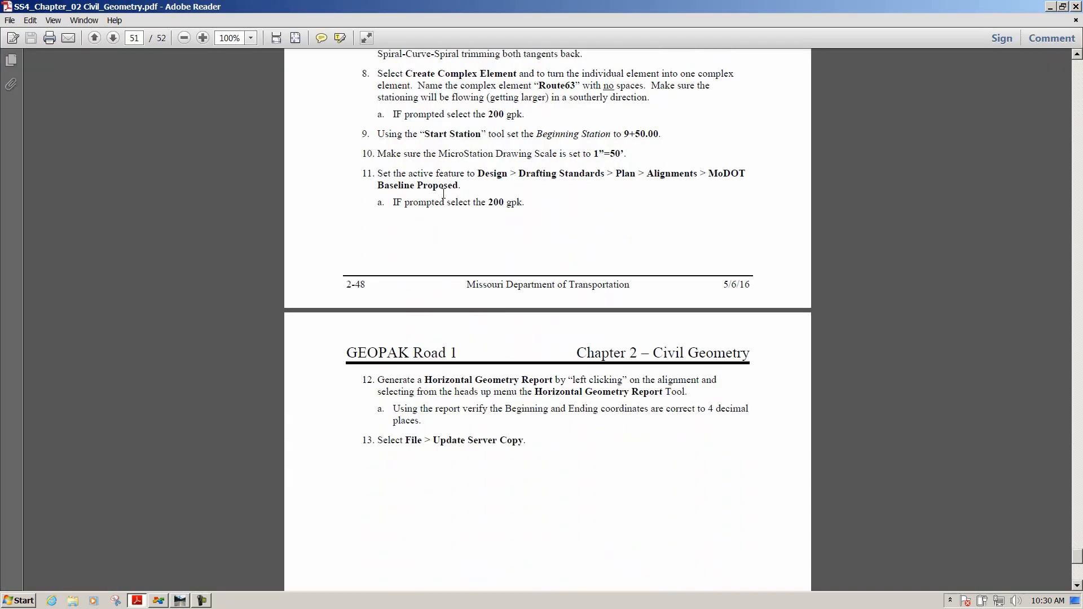
scroll(429, 181, "up", 3)
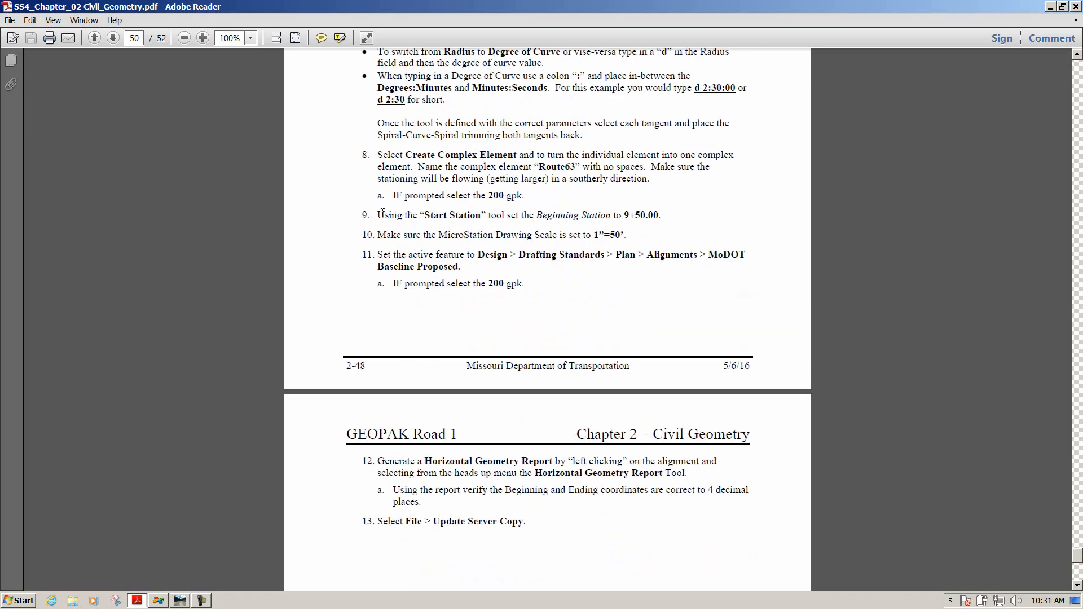
scroll(404, 174, "up", 1)
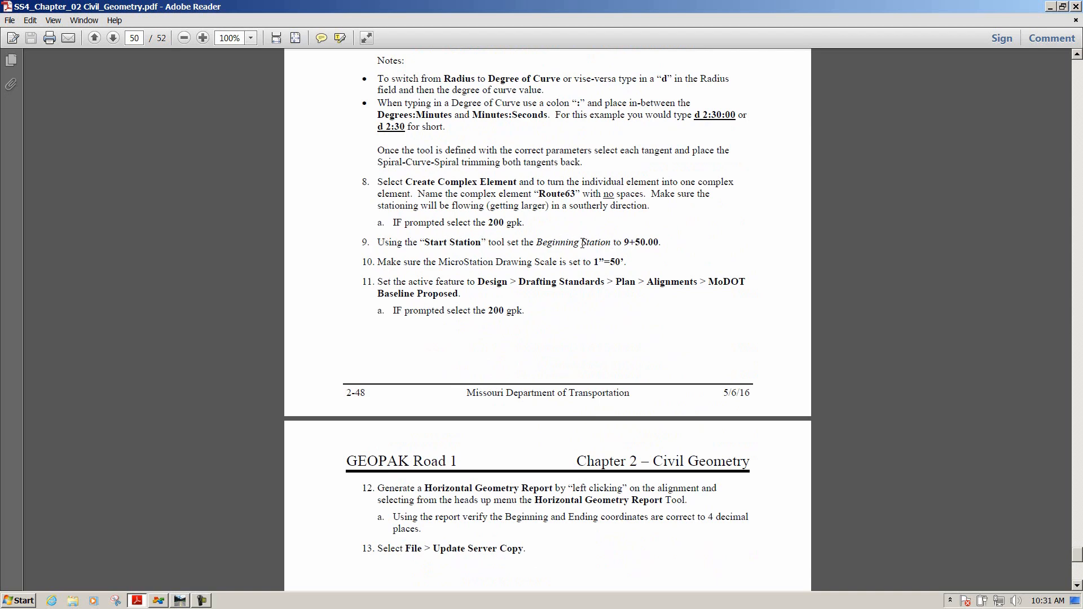
key("alt+Tab")
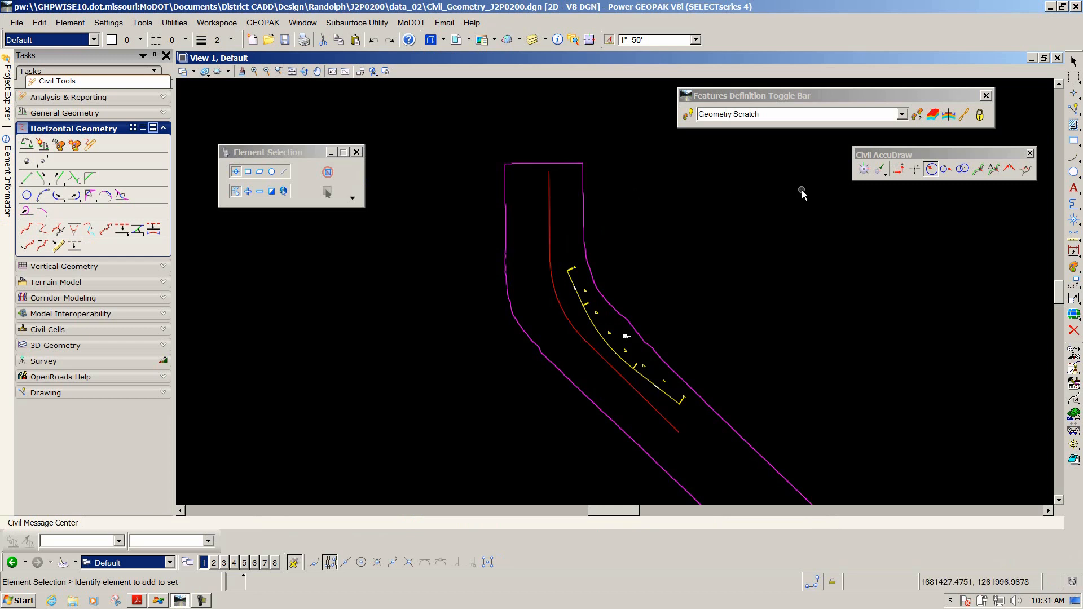
Step: Define the starting station of the Route63 alignment as 9+50.00 at a start distance of 0 from its north end
left_click(27, 248)
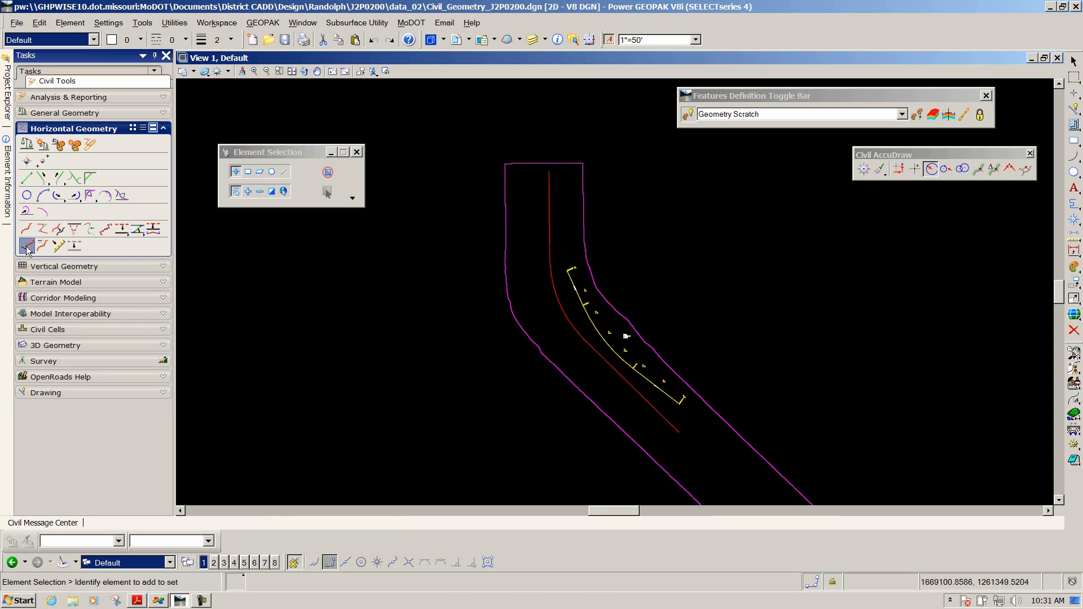
left_click(549, 189)
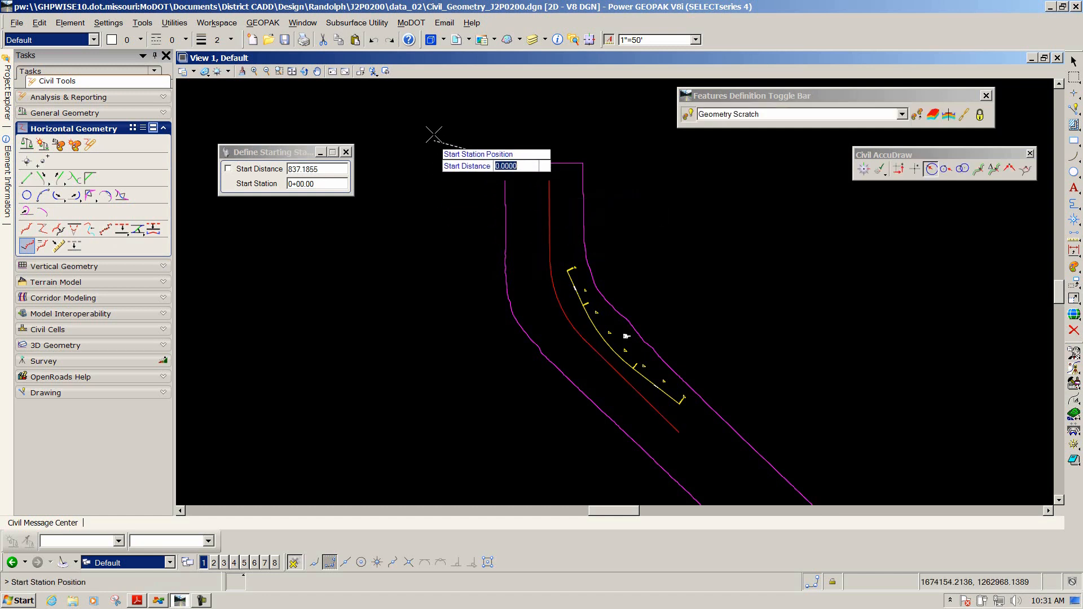
left_click(438, 102)
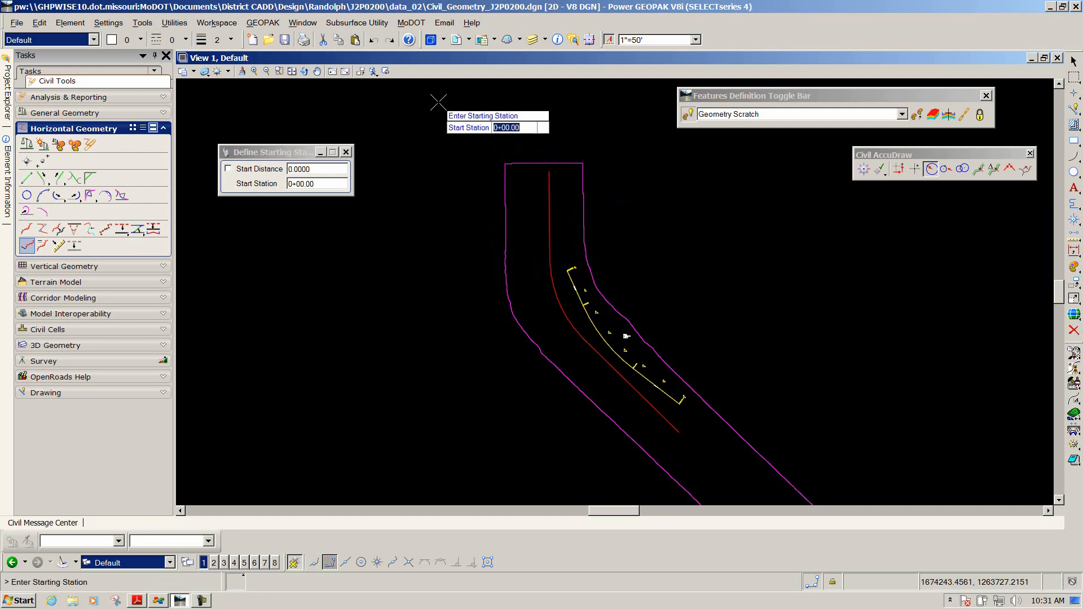
type("9+")
key("Return")
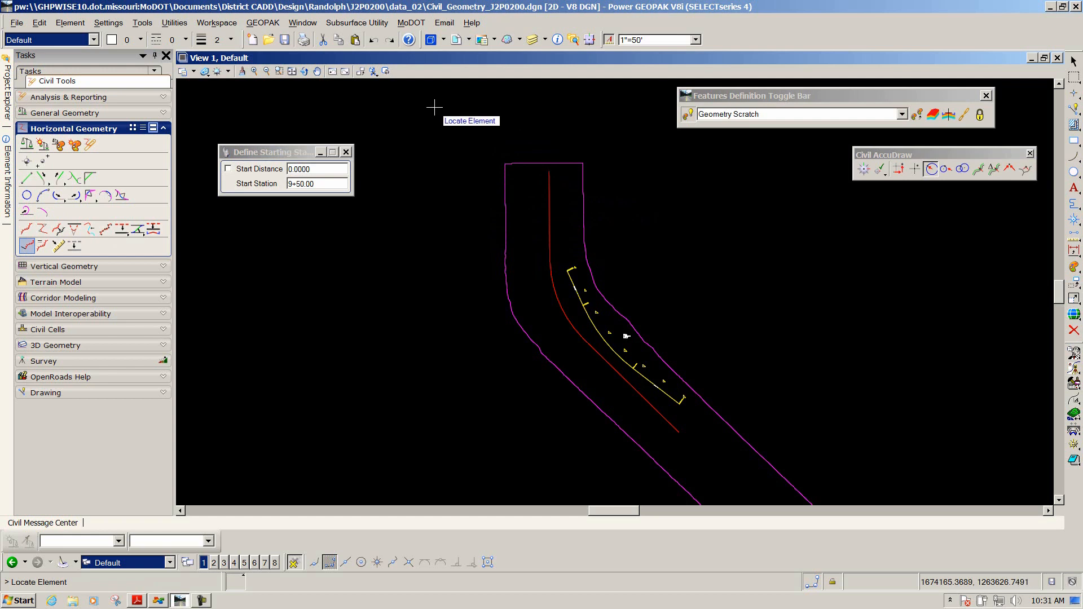
left_click(549, 186)
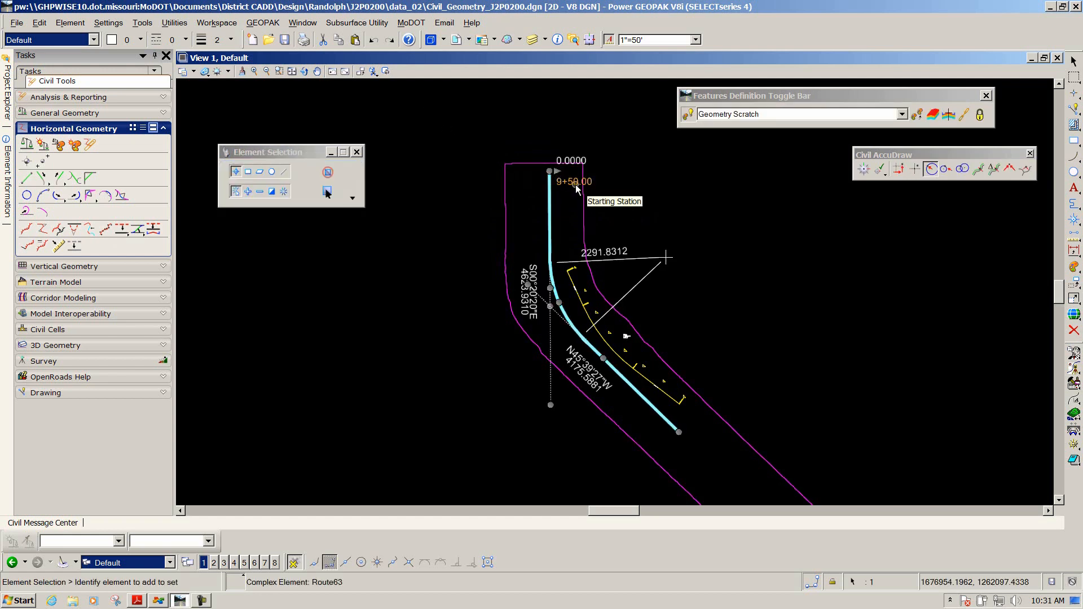
left_click(461, 190)
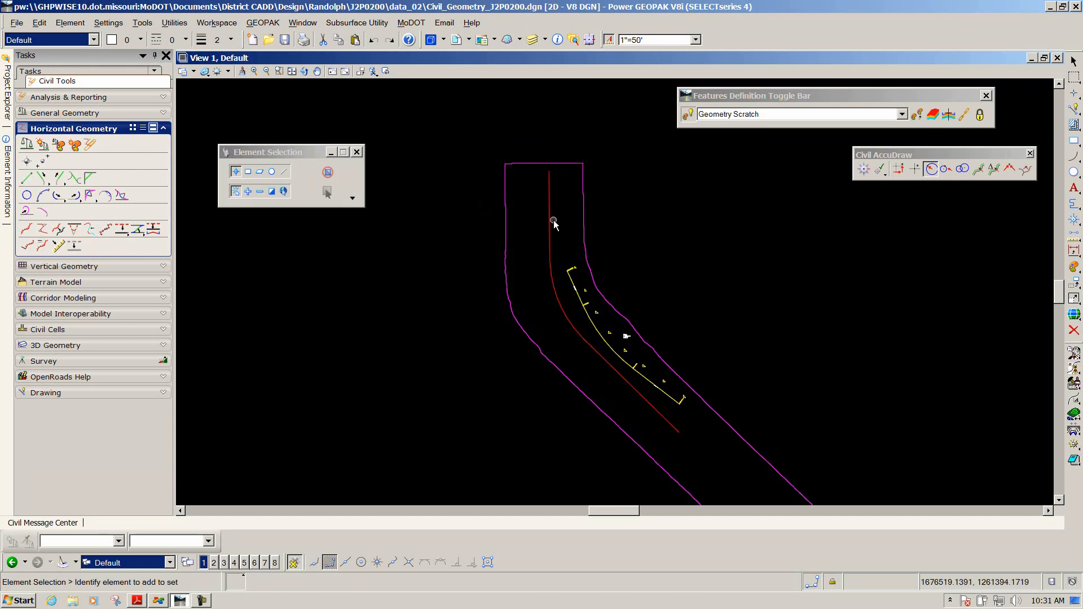
left_click(26, 246)
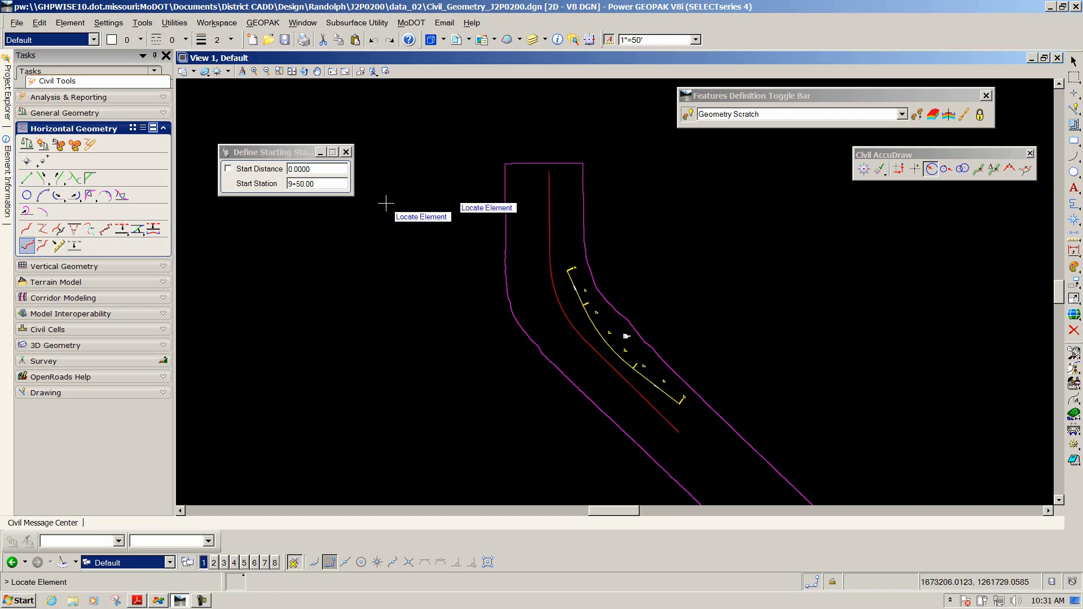
right_click(271, 236)
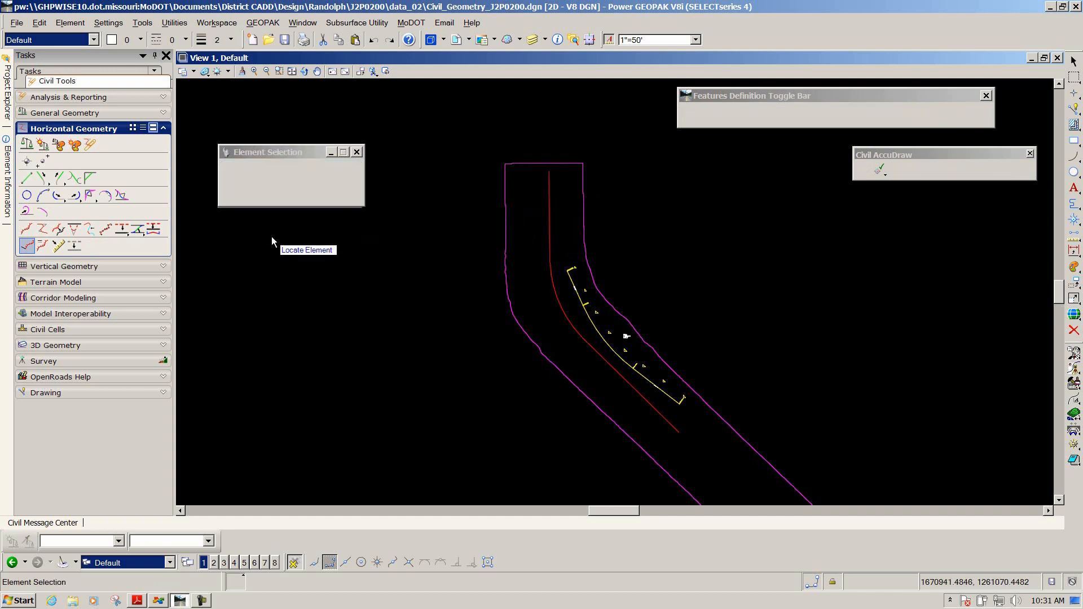
left_click(551, 200)
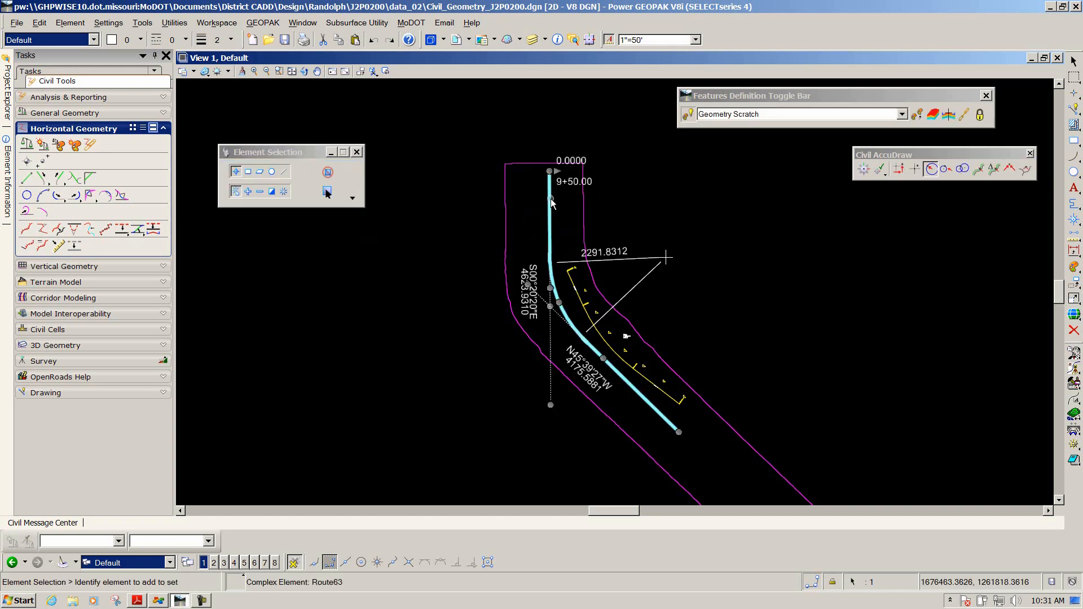
left_click(27, 246)
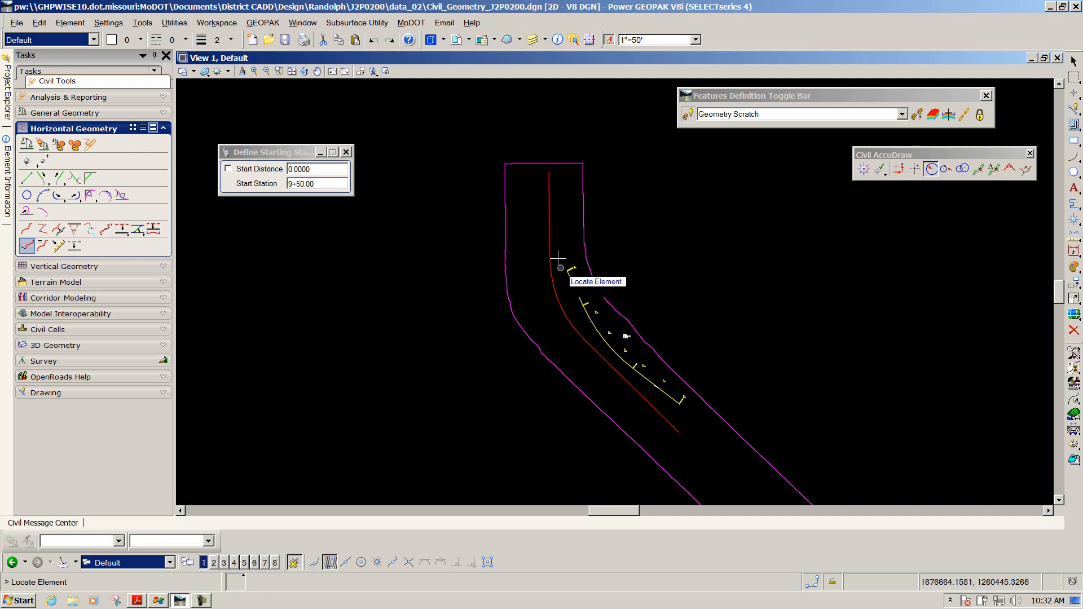
right_click(330, 264)
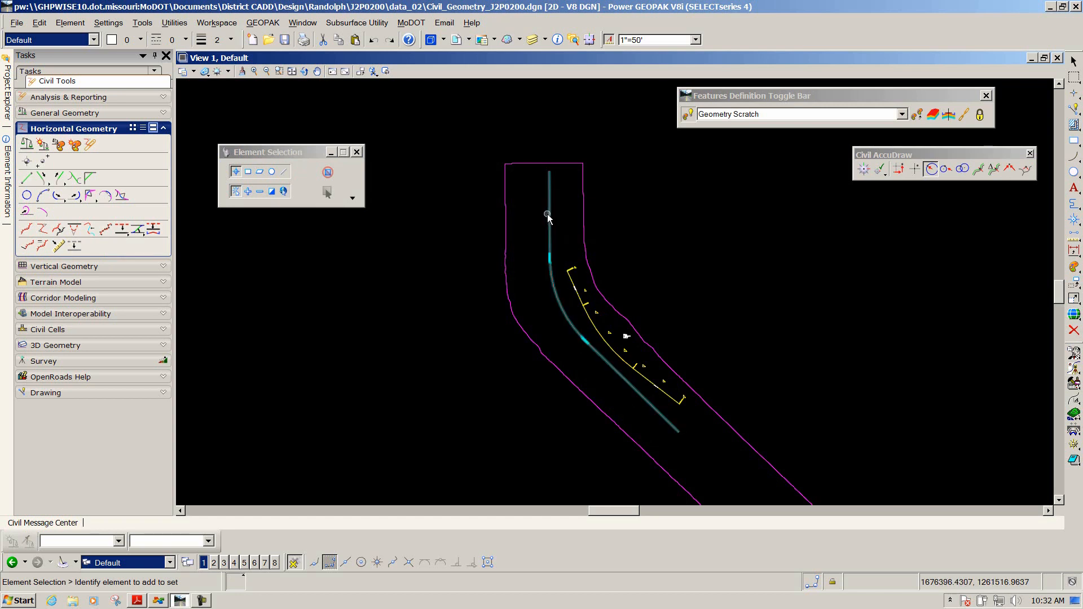
Step: Open the Route63 element's properties and browse the feature definitions available under the Design Standards
scroll(547, 217, "up", 2)
scroll(548, 218, "down", 4)
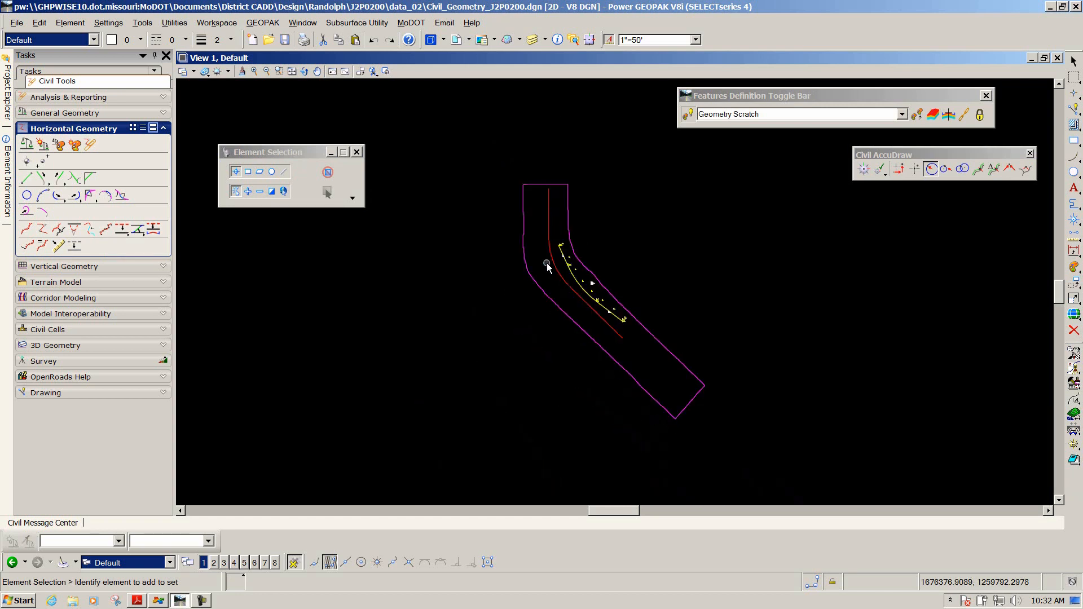
scroll(546, 263, "up", 5)
left_click(556, 237)
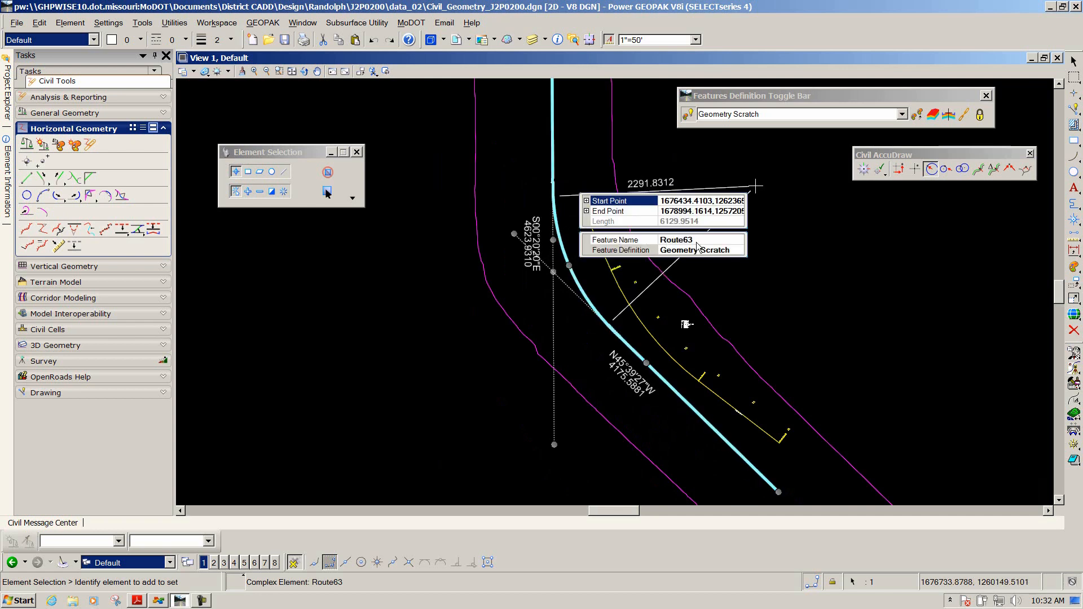
left_click(717, 251)
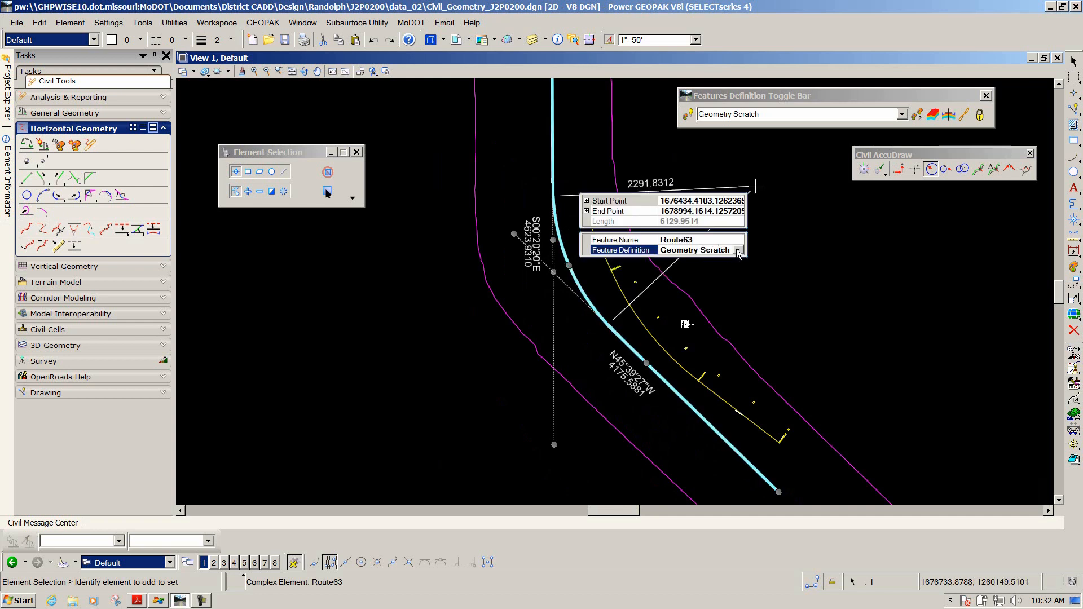
left_click(738, 251)
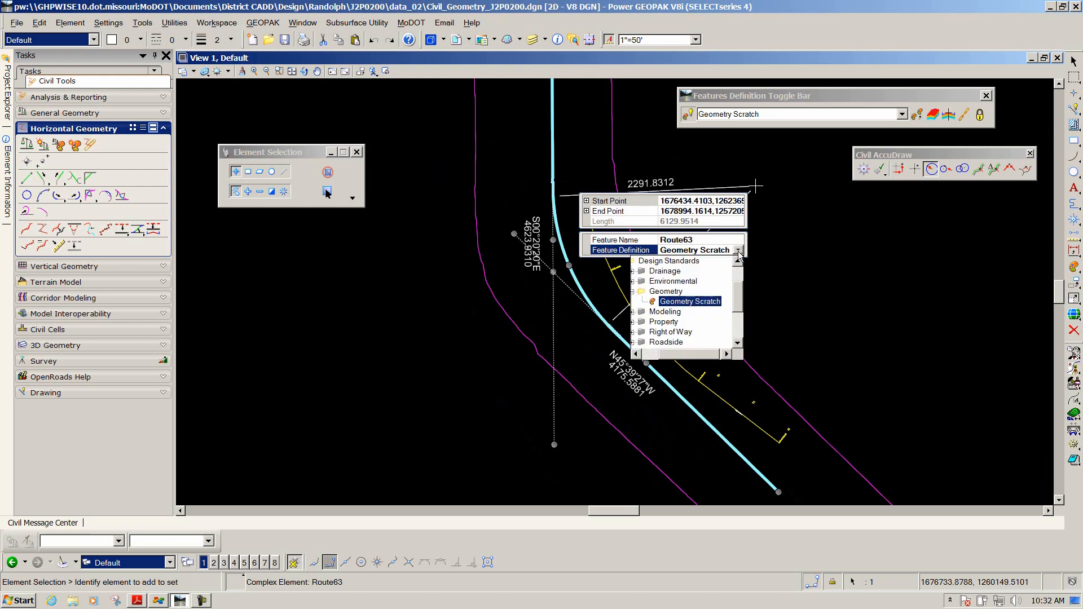
mouse_move(736, 301)
left_mouse_down()
mouse_move(735, 326)
mouse_move(733, 287)
left_mouse_up()
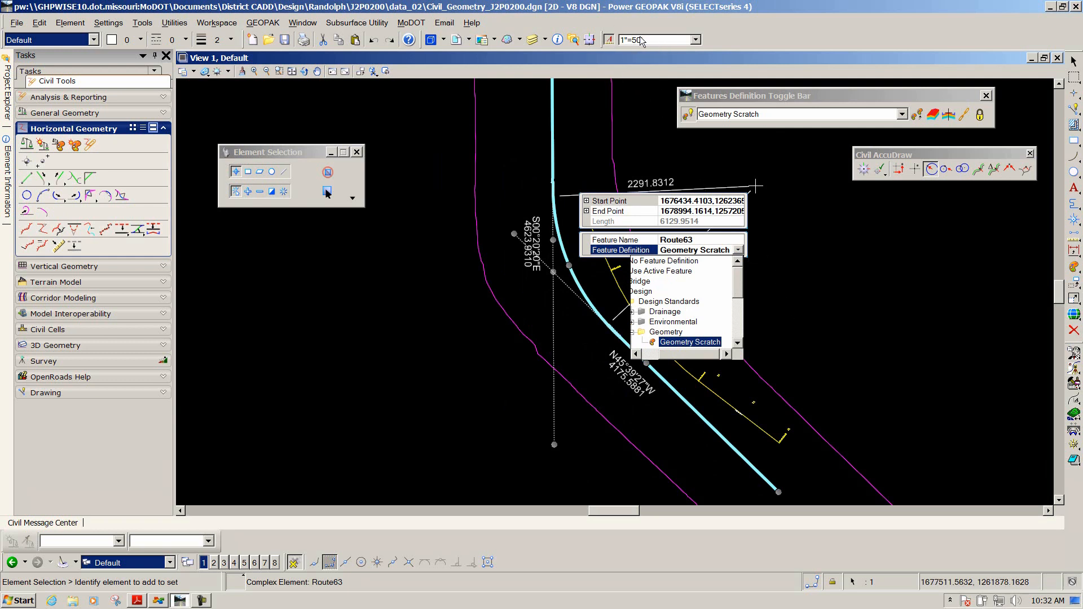
mouse_move(741, 288)
left_mouse_down()
mouse_move(751, 333)
mouse_move(741, 282)
left_mouse_up()
left_click(793, 293)
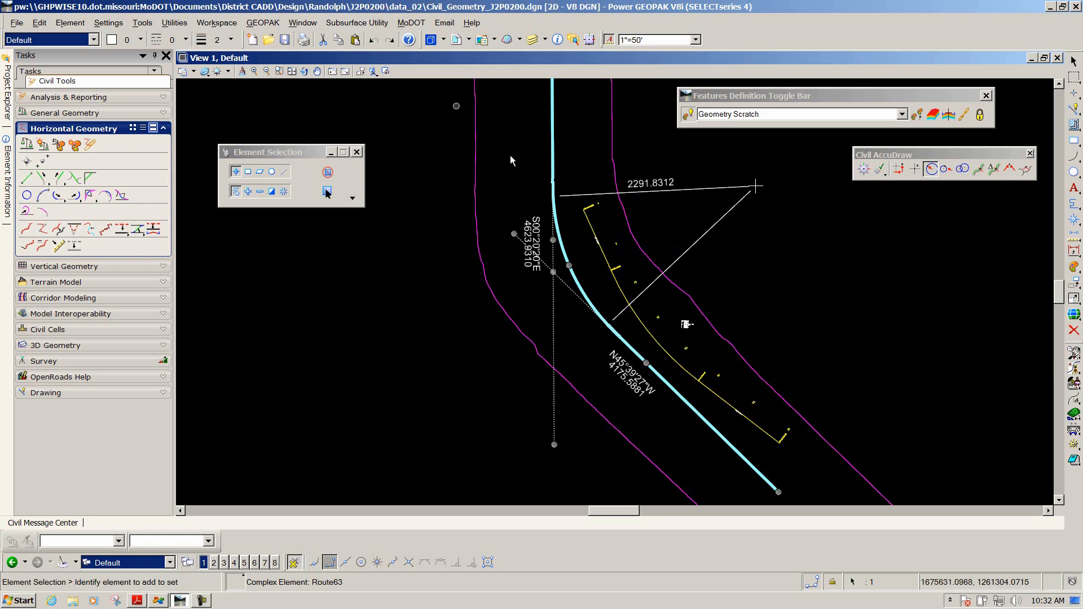
Step: Look up the available GPK job files for Coordinate Geometry, picking job200.gpk, and cancel without opening the job
left_click(1074, 371)
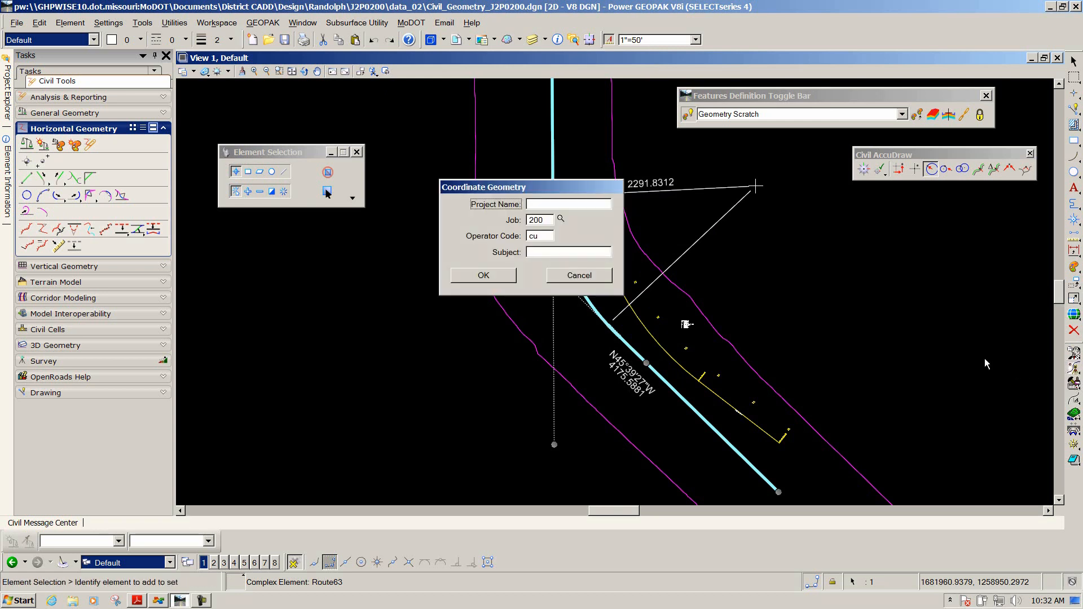
left_click(561, 220)
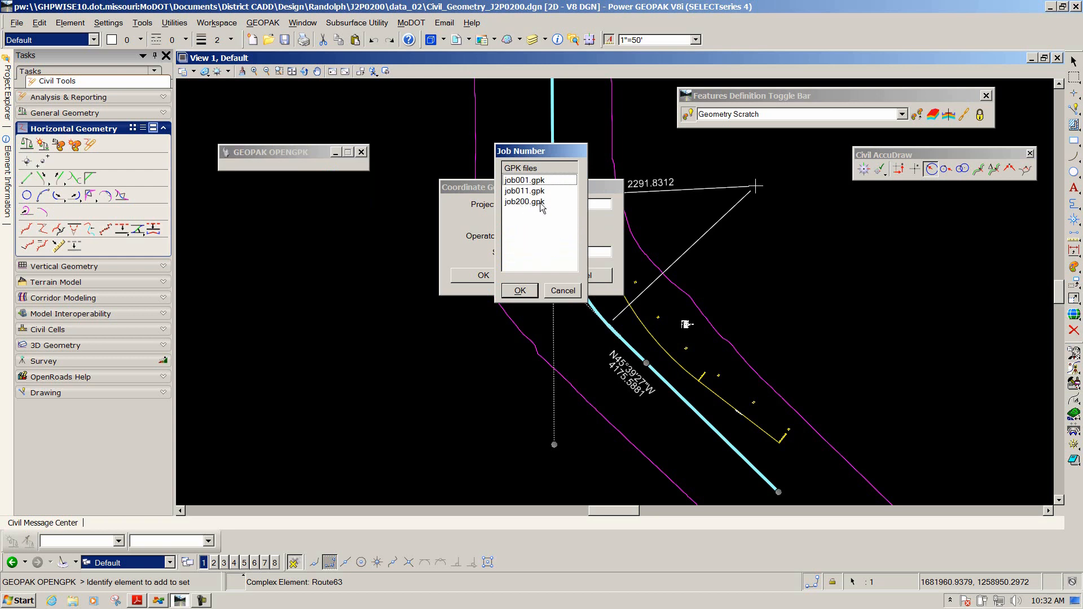
left_click(519, 204)
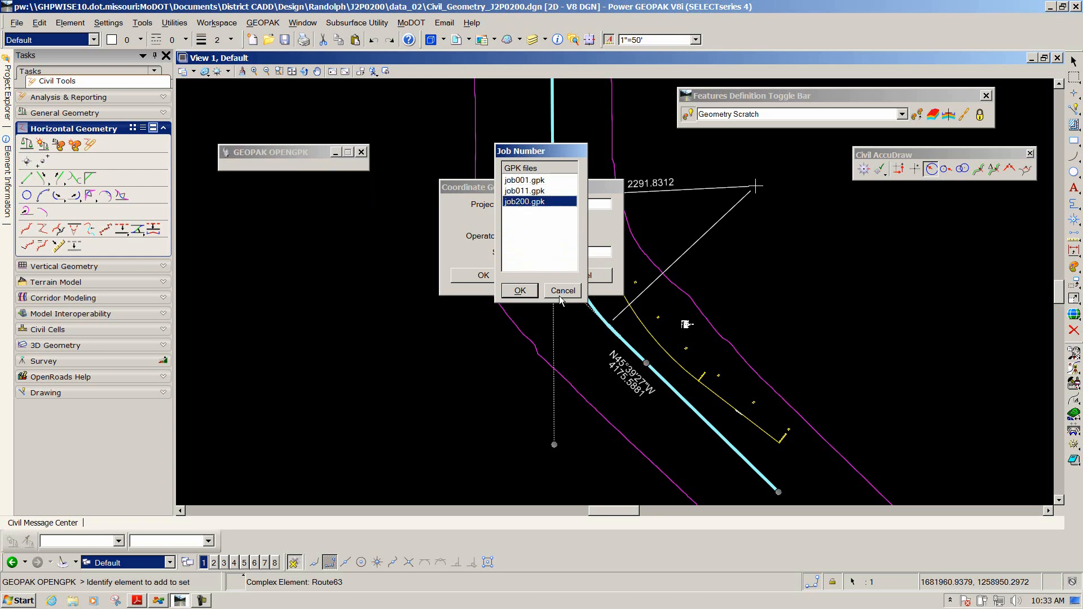
key("Return")
left_click(581, 276)
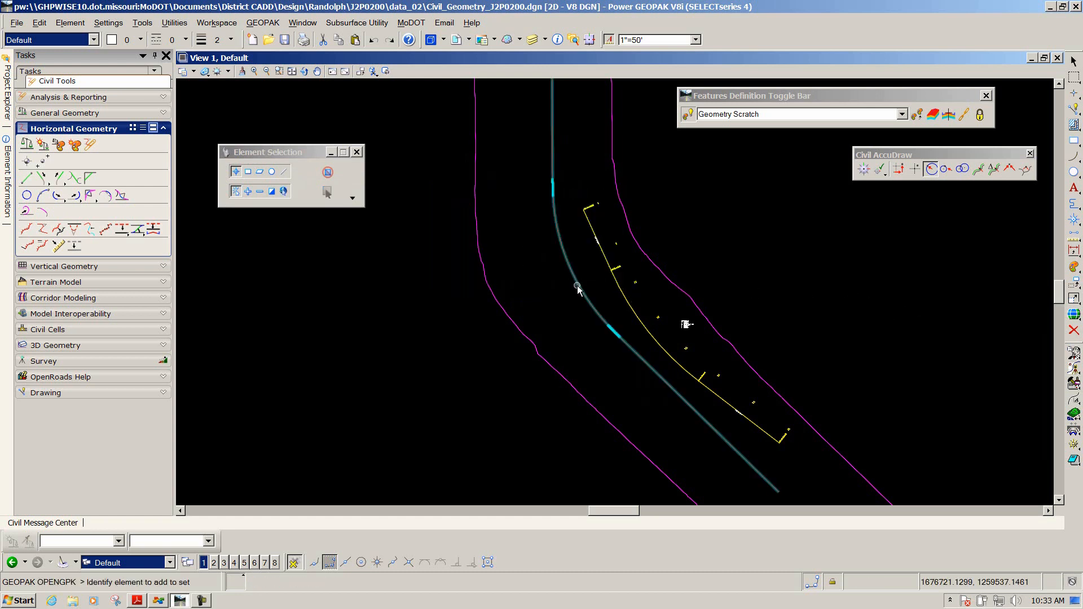
Step: Set the Route63 alignment's feature definition to MoDOT_Baseline_Proposed from Drafting Standards > Plan > Alignments
left_click(579, 286)
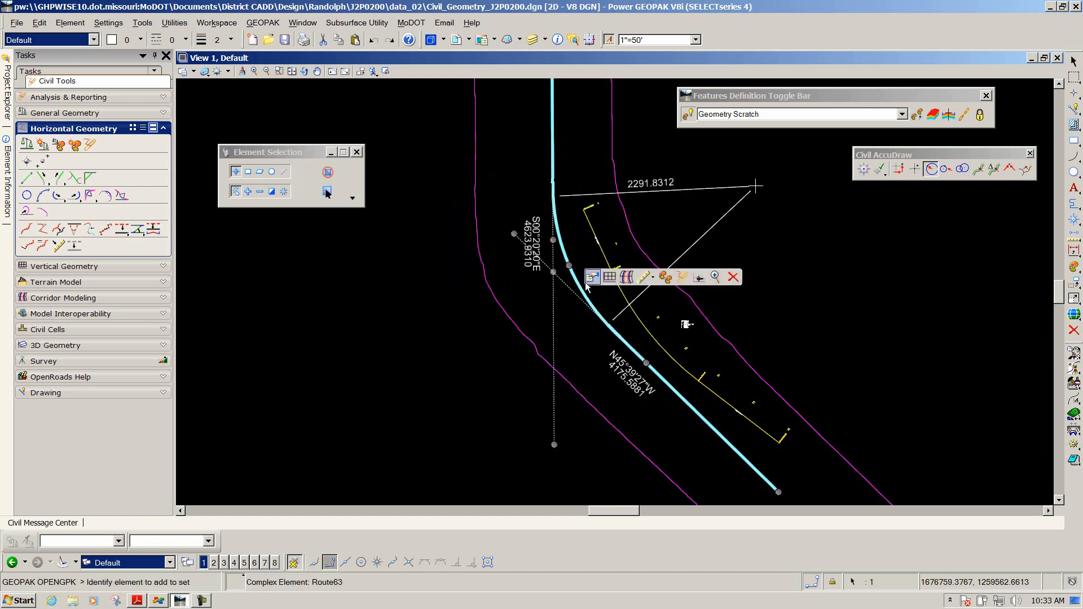
left_click(590, 279)
left_click(736, 296)
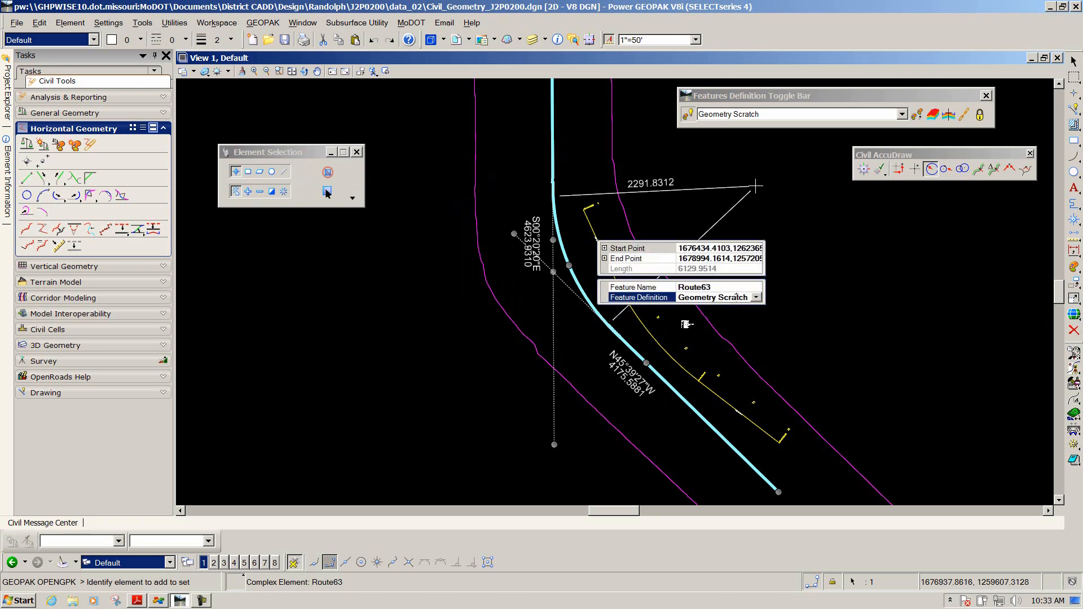
left_click(756, 297)
left_click_drag(757, 335, 762, 370)
left_click(659, 371)
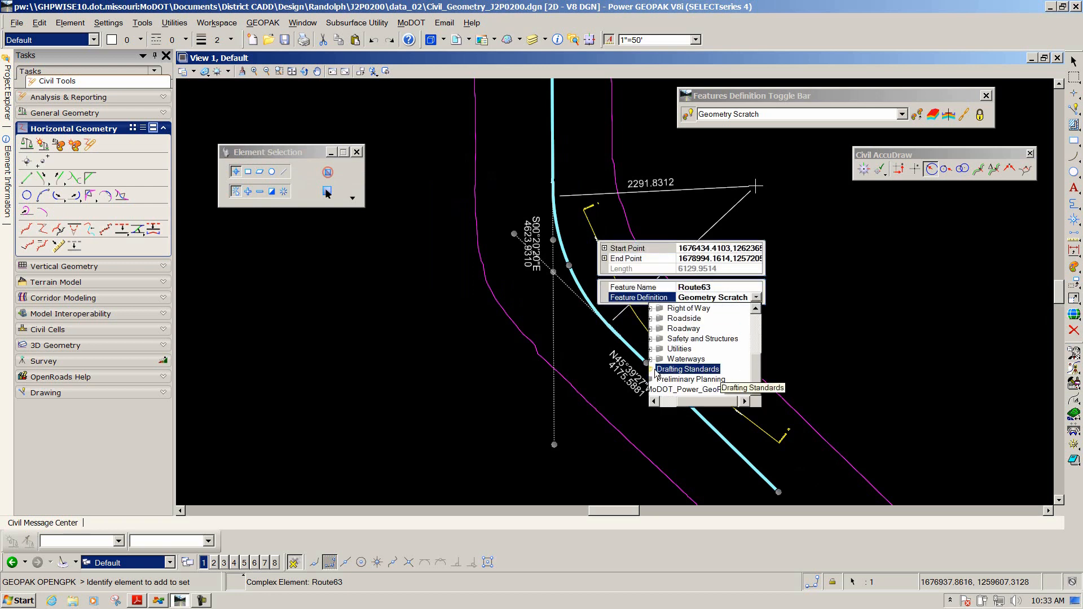
left_click(656, 373)
double_click(671, 381)
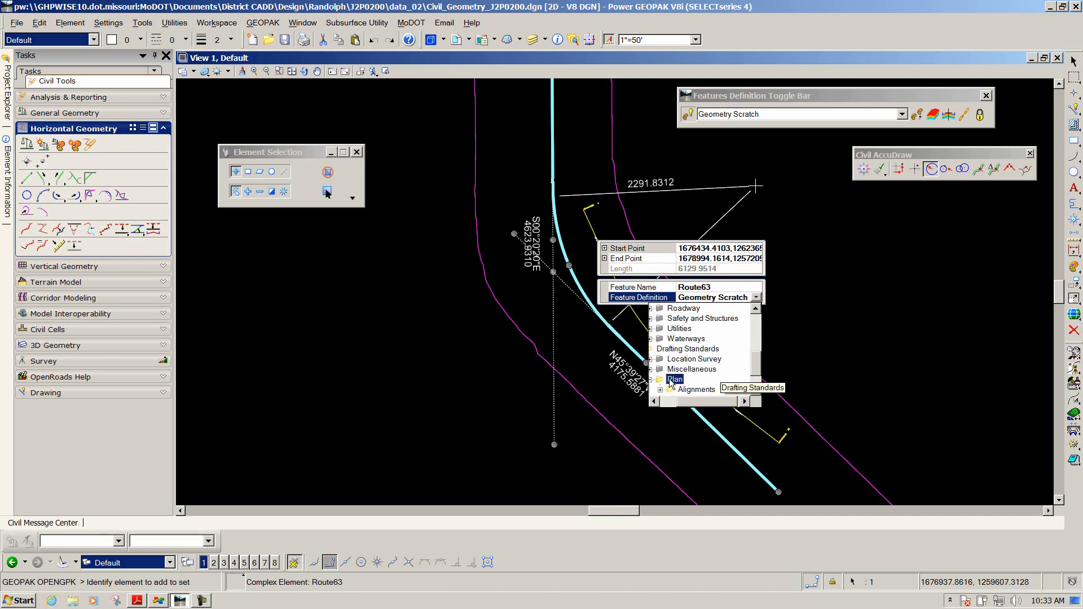
left_click(695, 390)
double_click(693, 388)
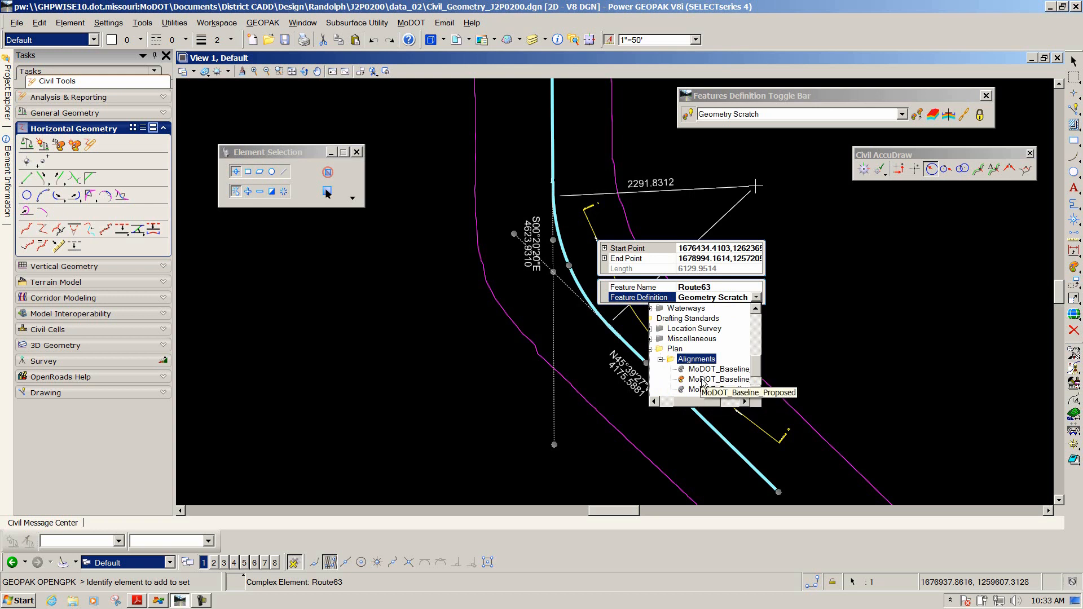
left_click(701, 380)
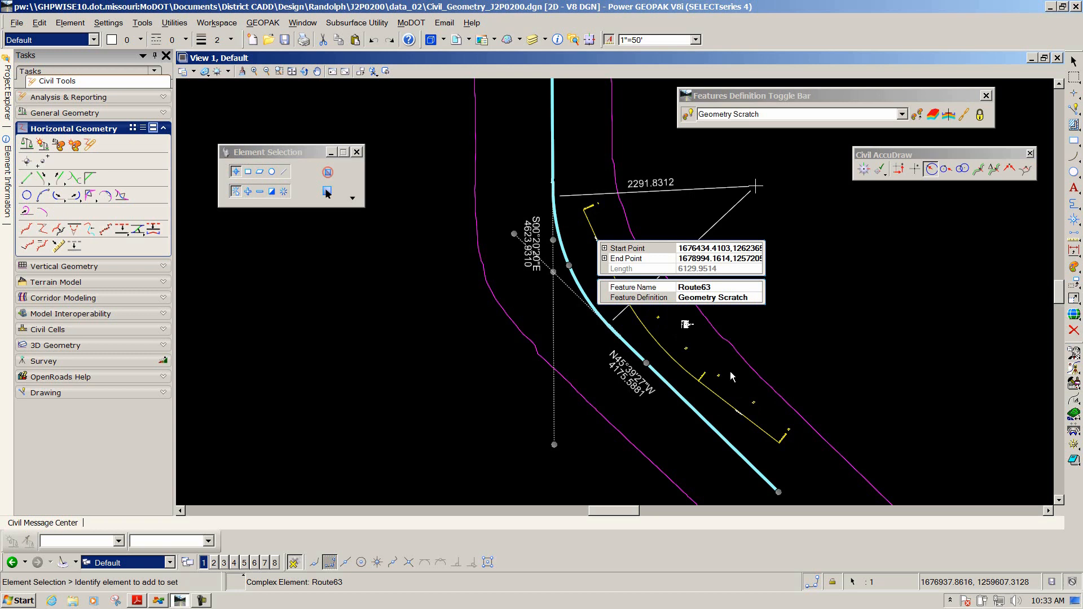
left_click(787, 328)
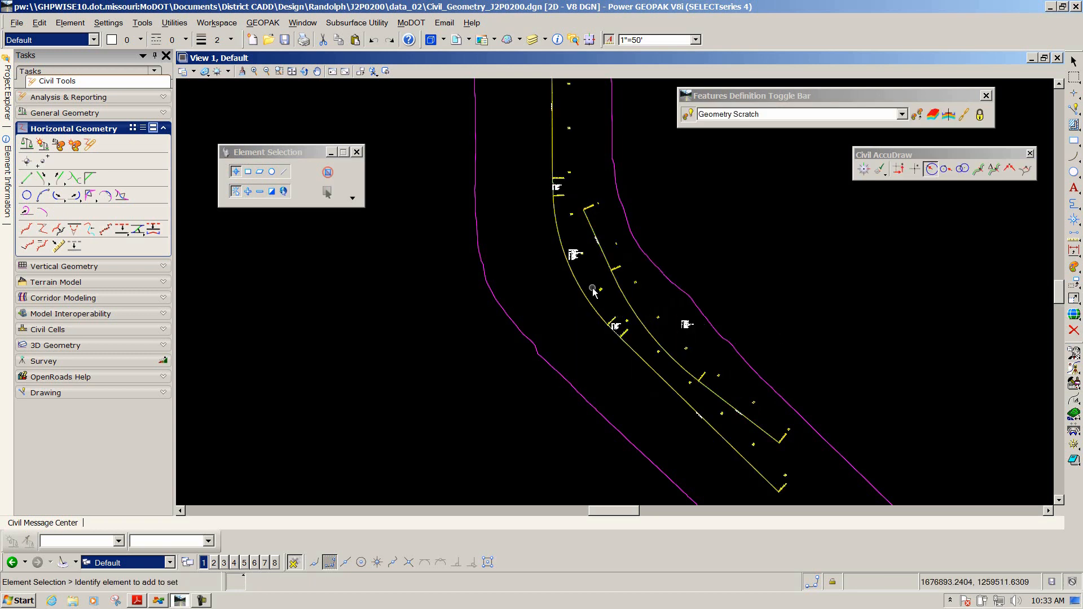
scroll(592, 291, "up", 4)
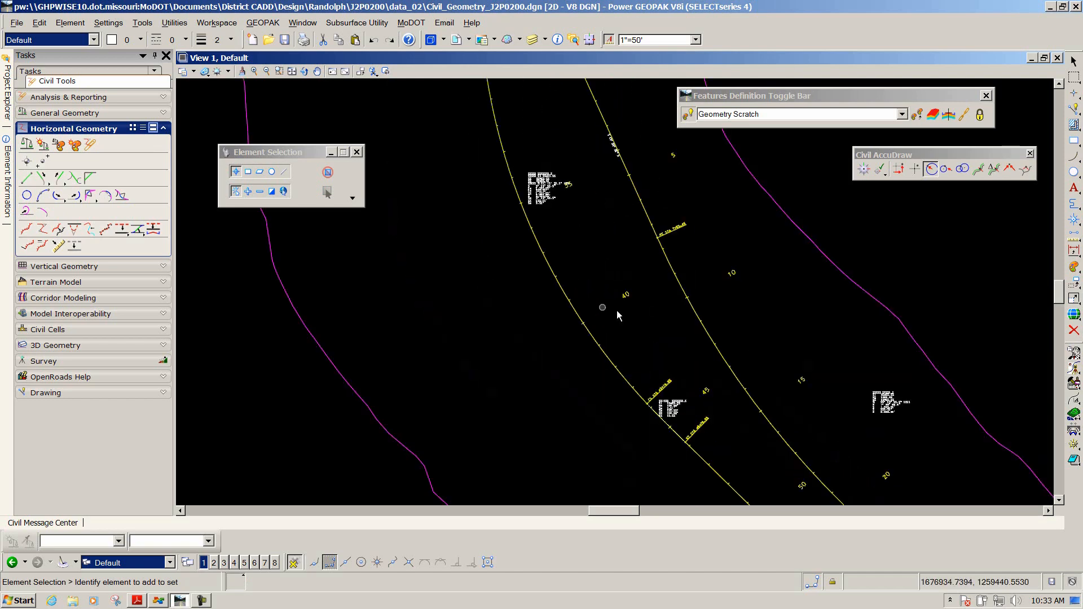
Step: Open job 200 in Coordinate Geometry, list its chains in the Navigator to check their features, and close the Navigator
scroll(620, 310, "down", 4)
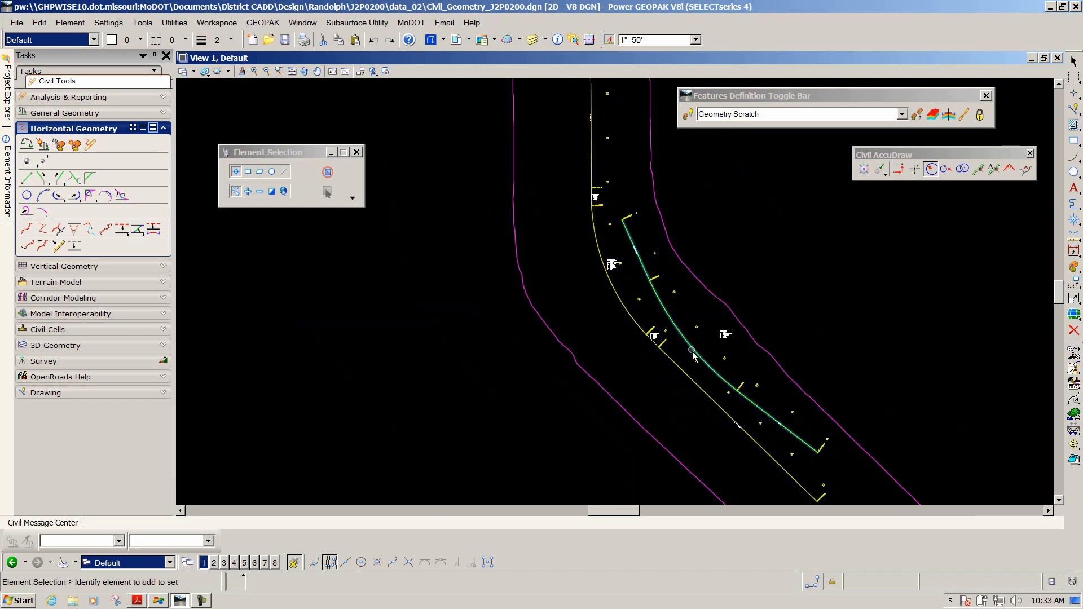
scroll(694, 356, "up", 3)
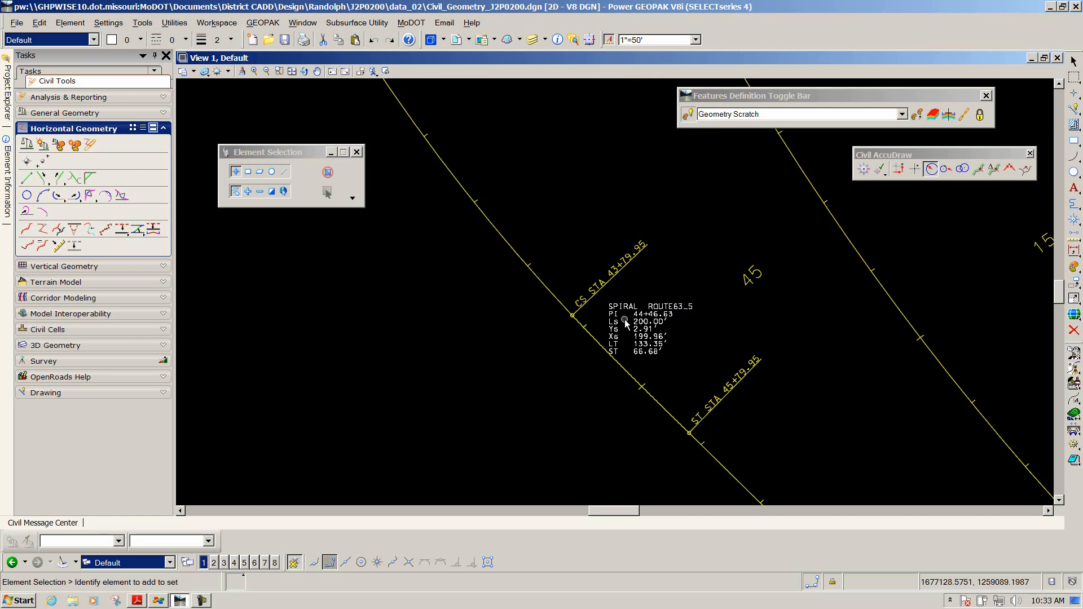
scroll(625, 322, "down", 3)
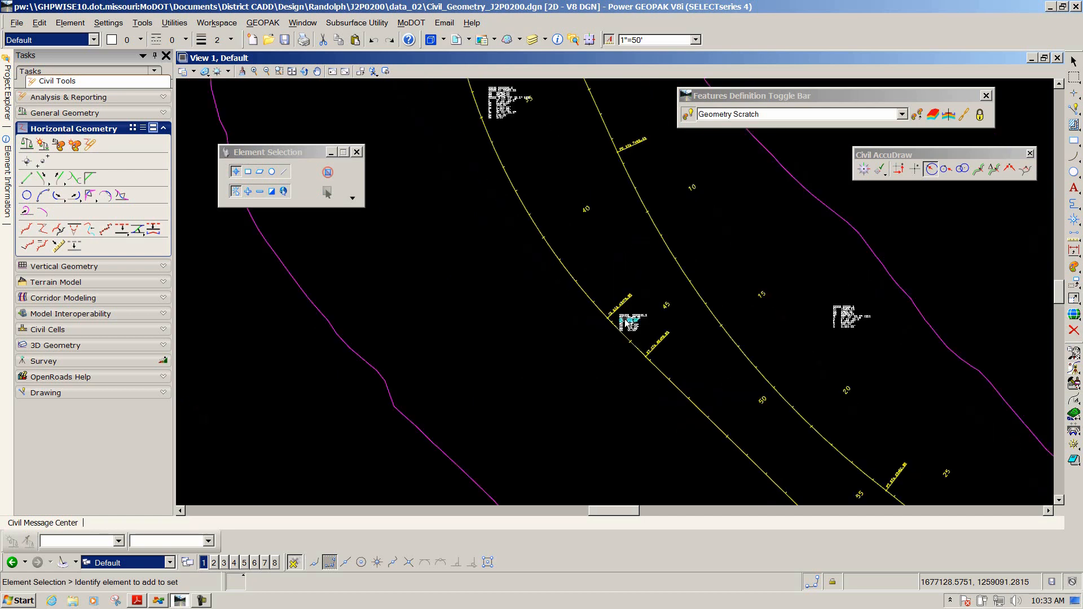
left_click(1075, 370)
left_click(506, 276)
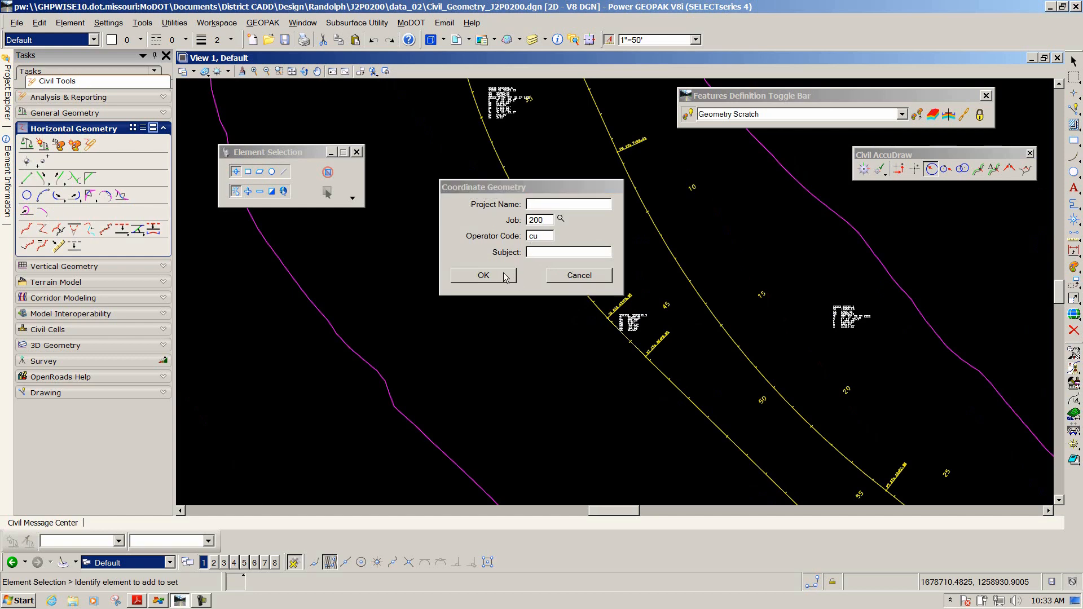
left_click(650, 225)
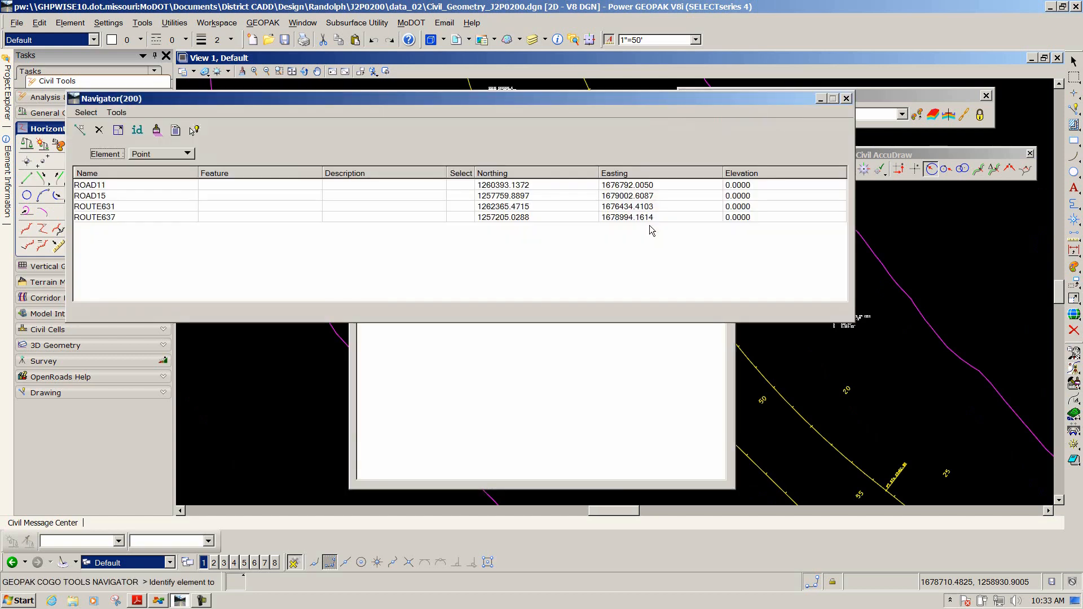
left_click(150, 156)
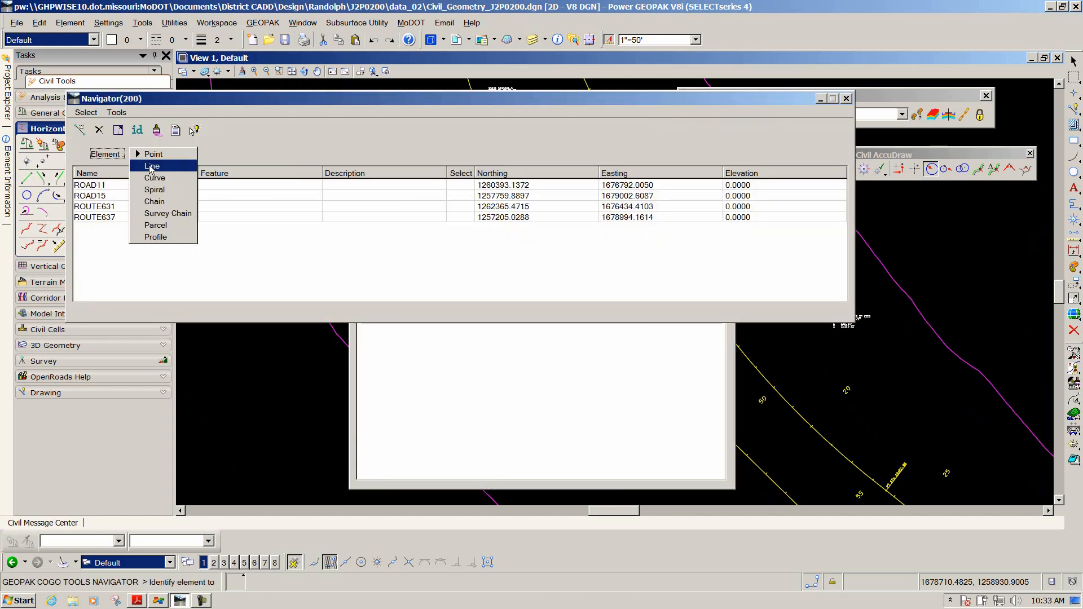
left_click(154, 201)
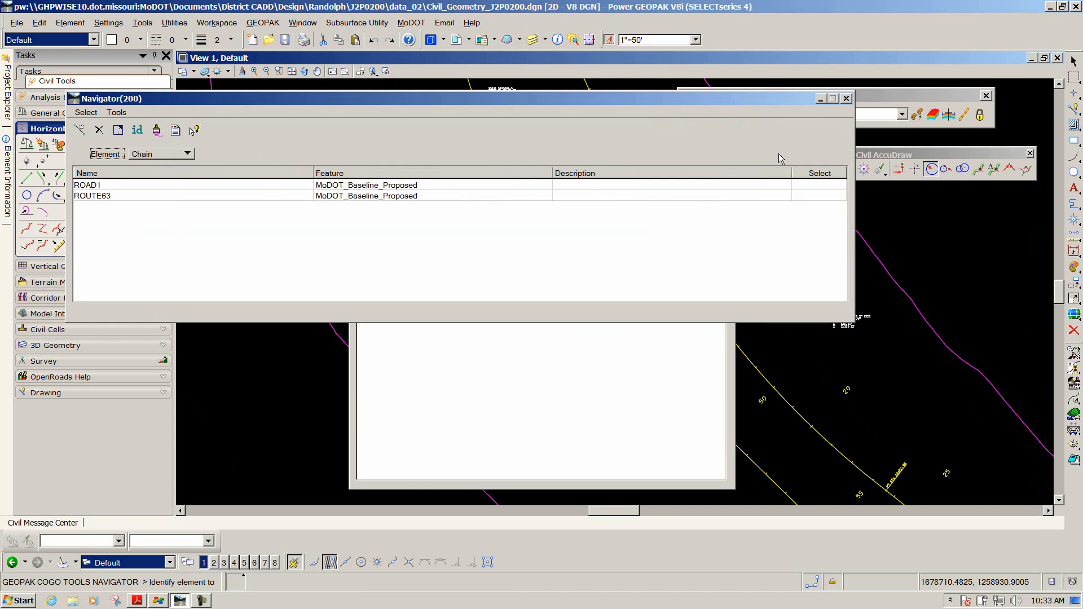
left_click(847, 99)
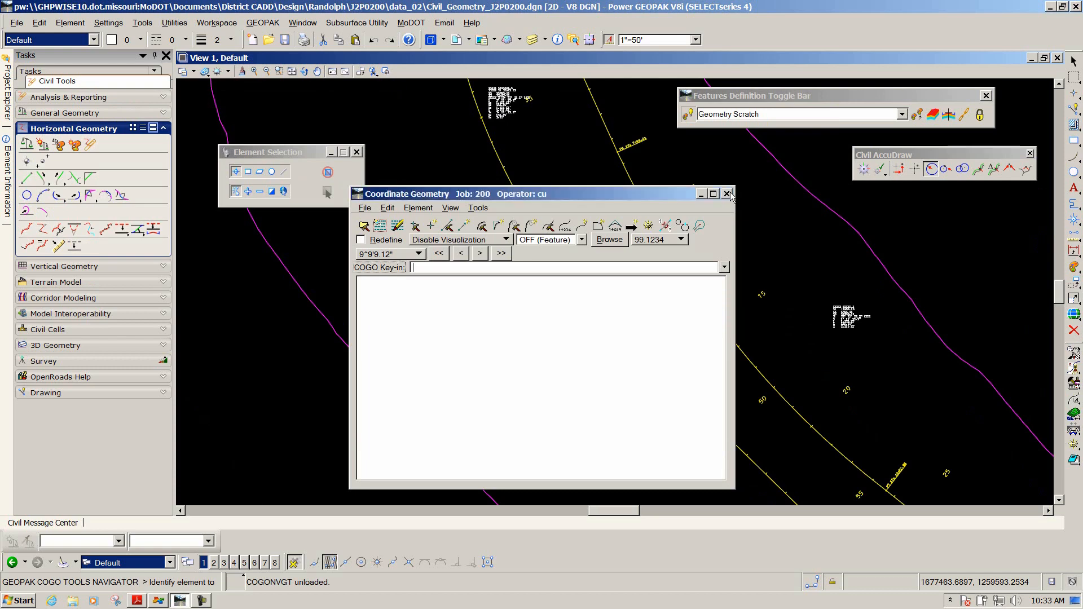
Step: Block-select the SPIRAL ROUTE63_3 annotation and move it into the open area west of the Route63 alignment
scroll(663, 255, "down", 2)
scroll(597, 208, "up", 2)
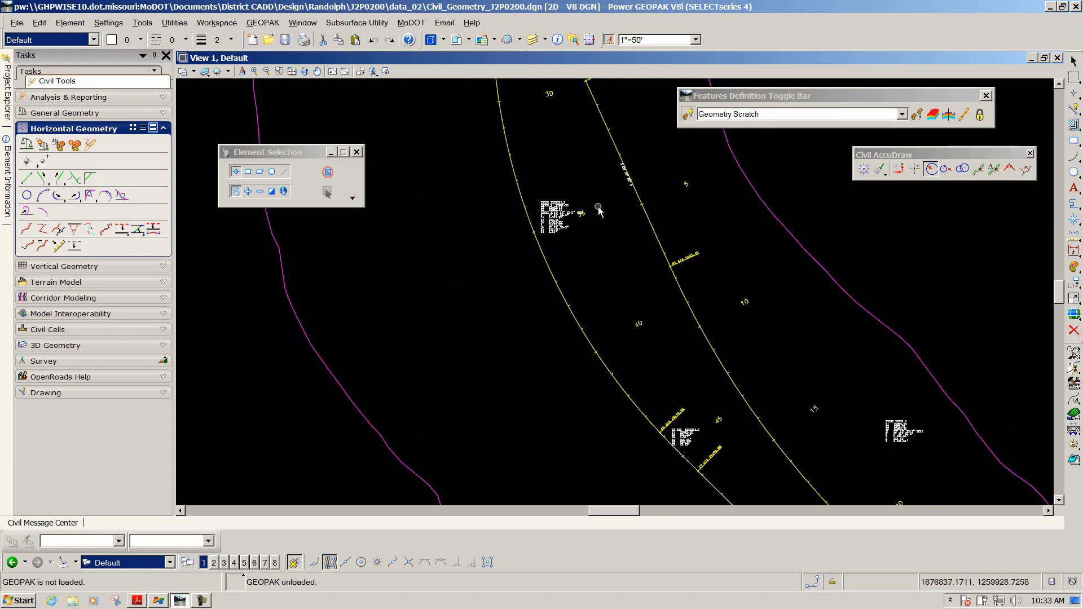
scroll(596, 209, "down", 2)
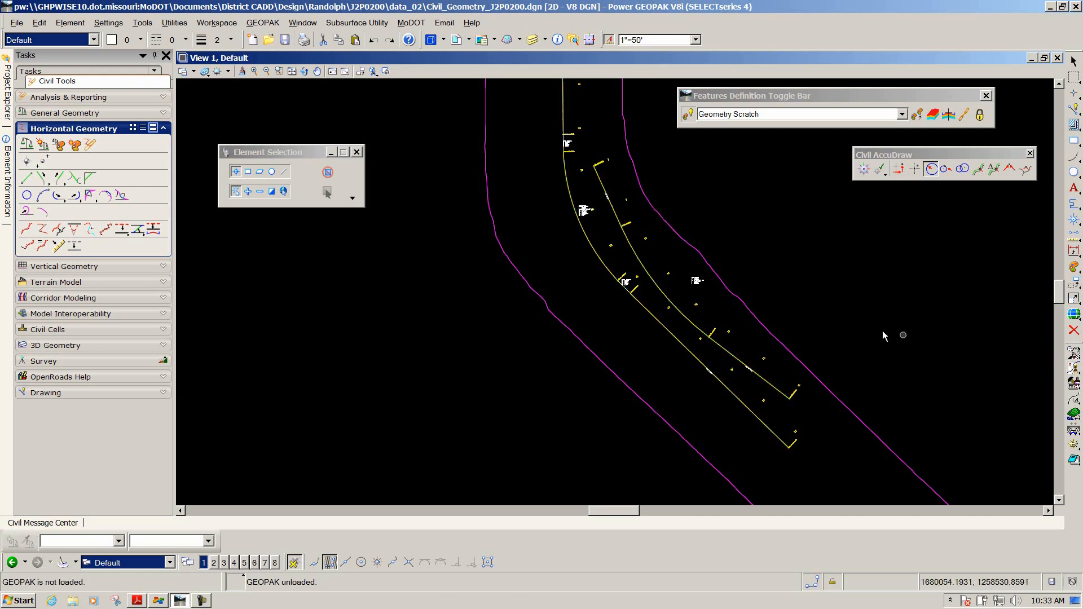
scroll(555, 135, "up", 4)
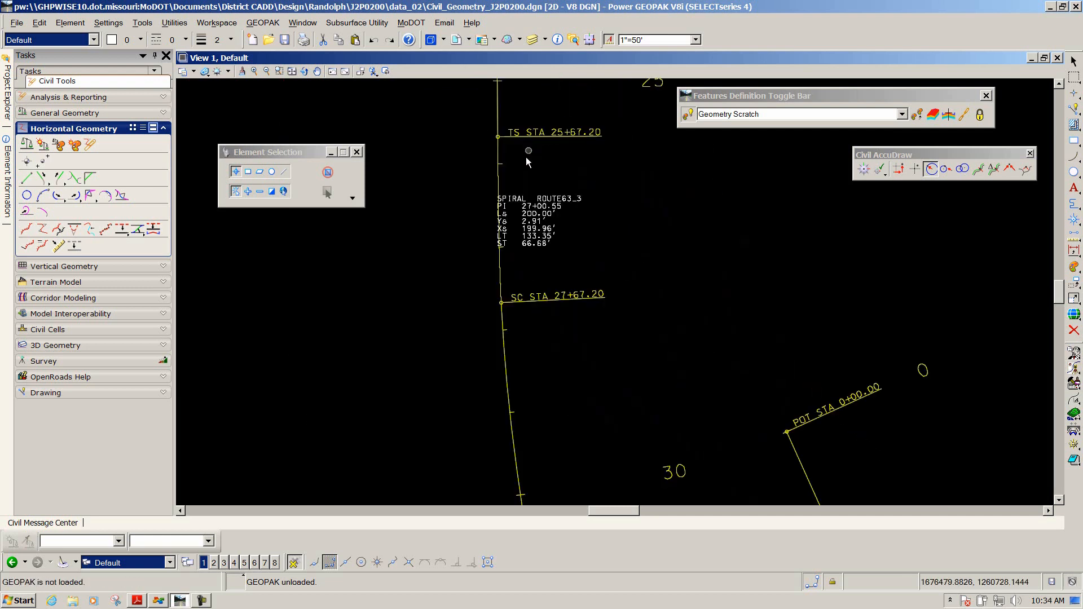
scroll(510, 208, "down", 5)
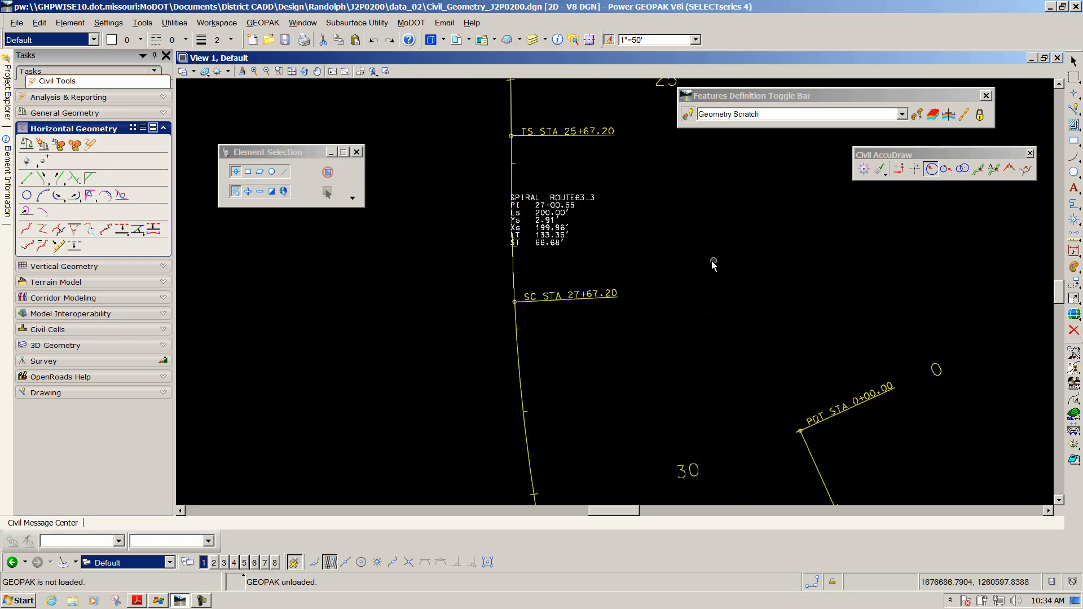
scroll(712, 260, "down", 7)
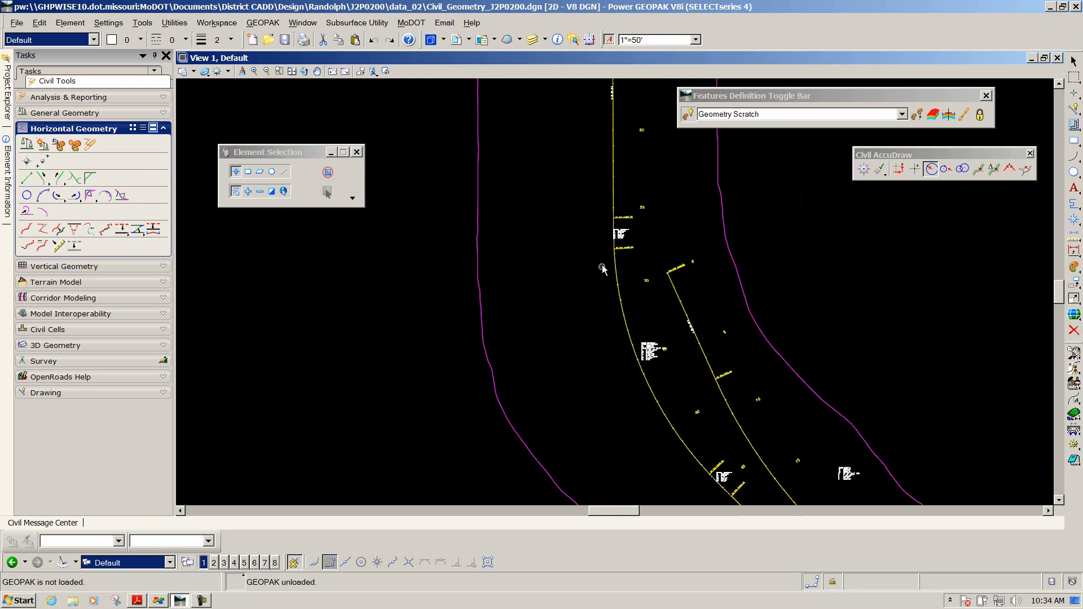
scroll(601, 265, "up", 5)
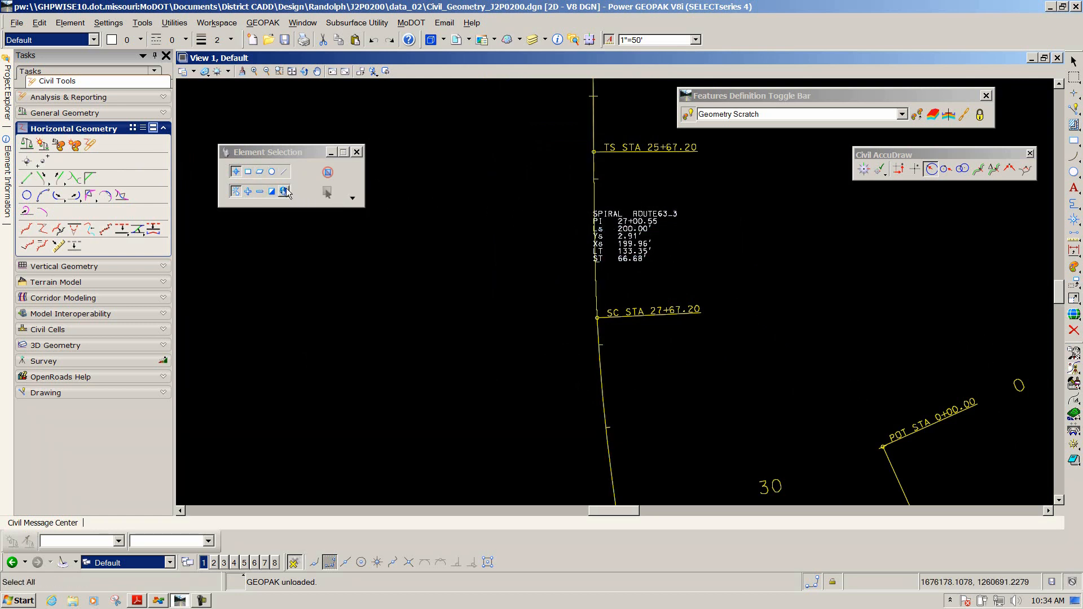
left_click(247, 171)
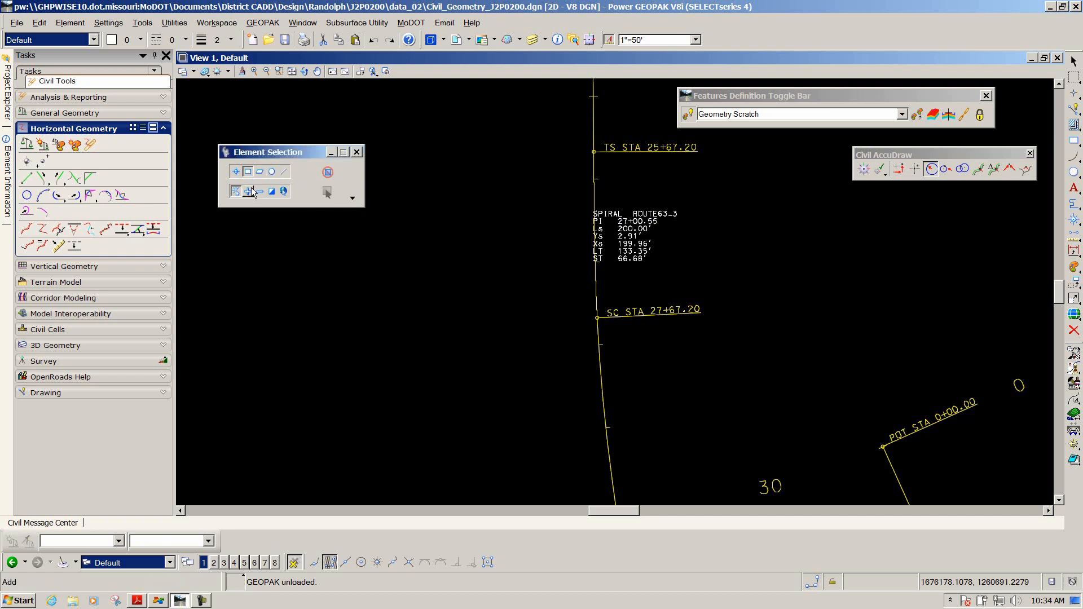
left_click_drag(576, 206, 705, 272)
scroll(712, 255, "down", 3)
scroll(690, 251, "up", 2)
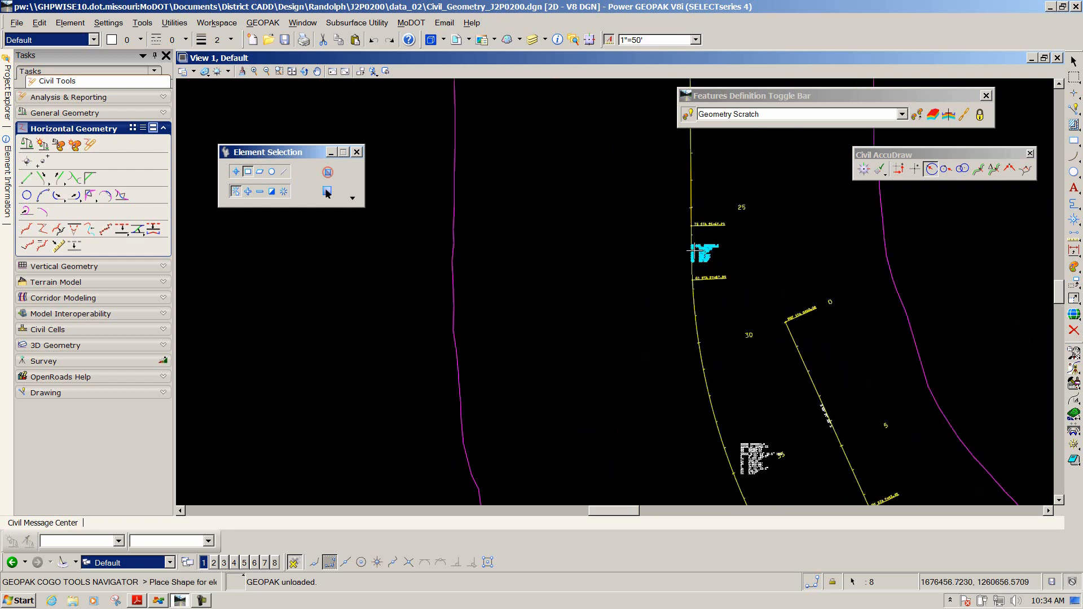
scroll(473, 216, "down", 2)
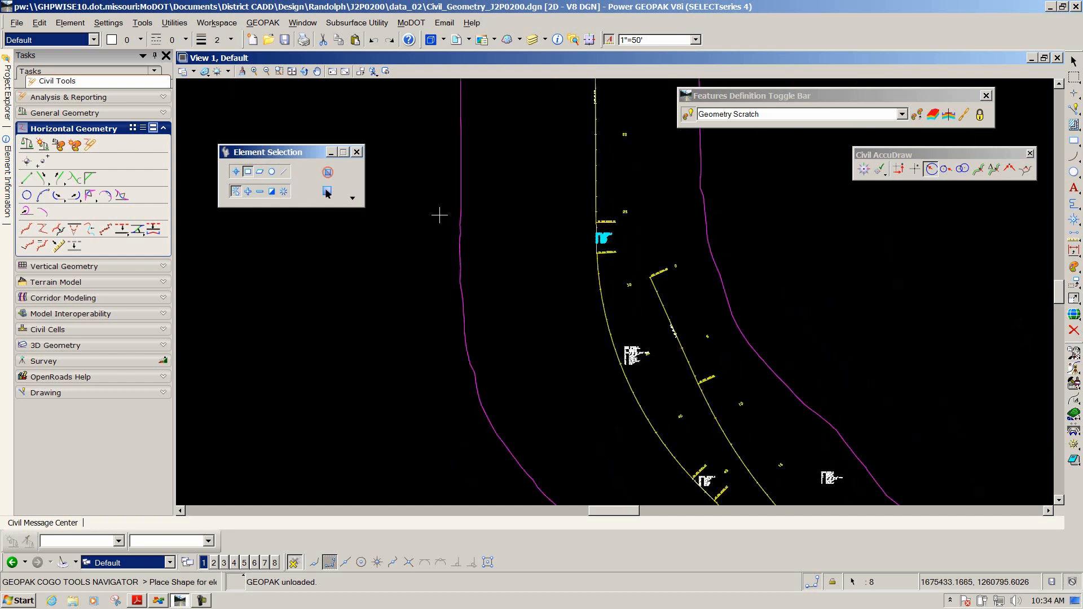
scroll(634, 246, "up", 3)
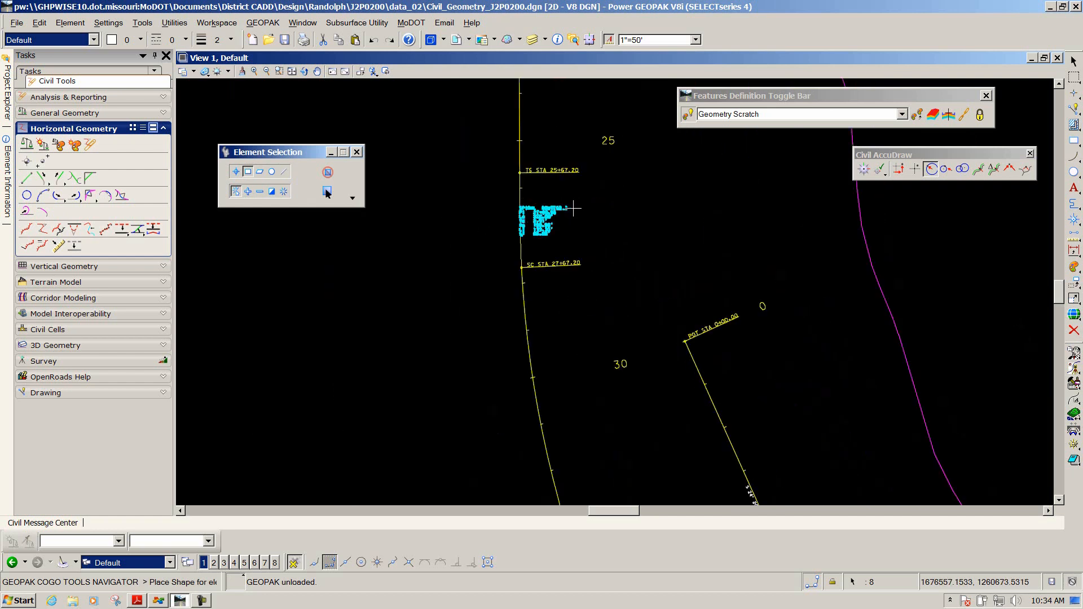
left_click(1074, 283)
left_click(618, 243)
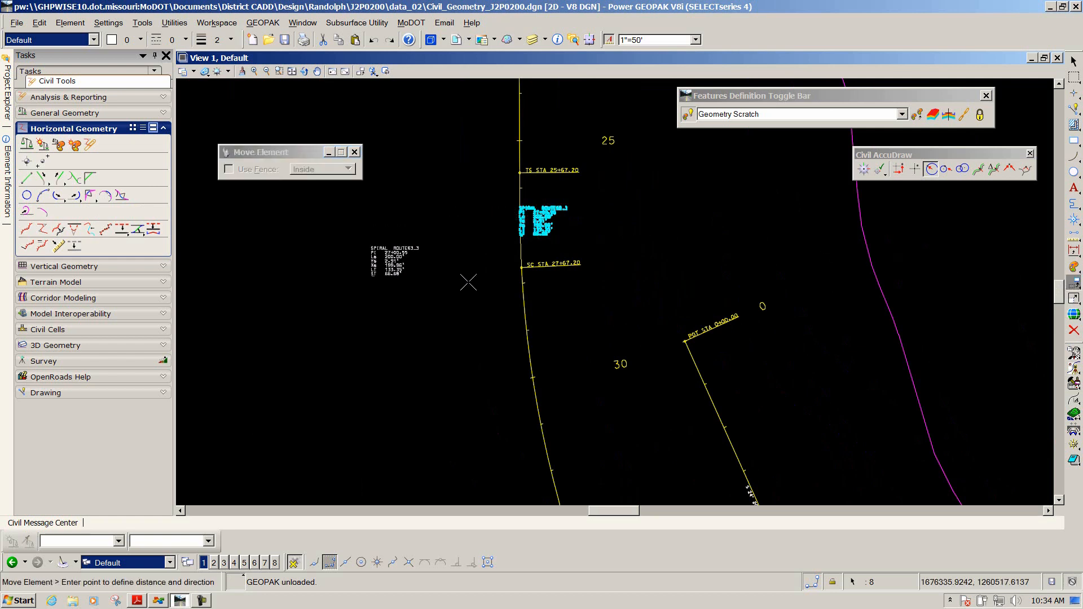
left_click(437, 244)
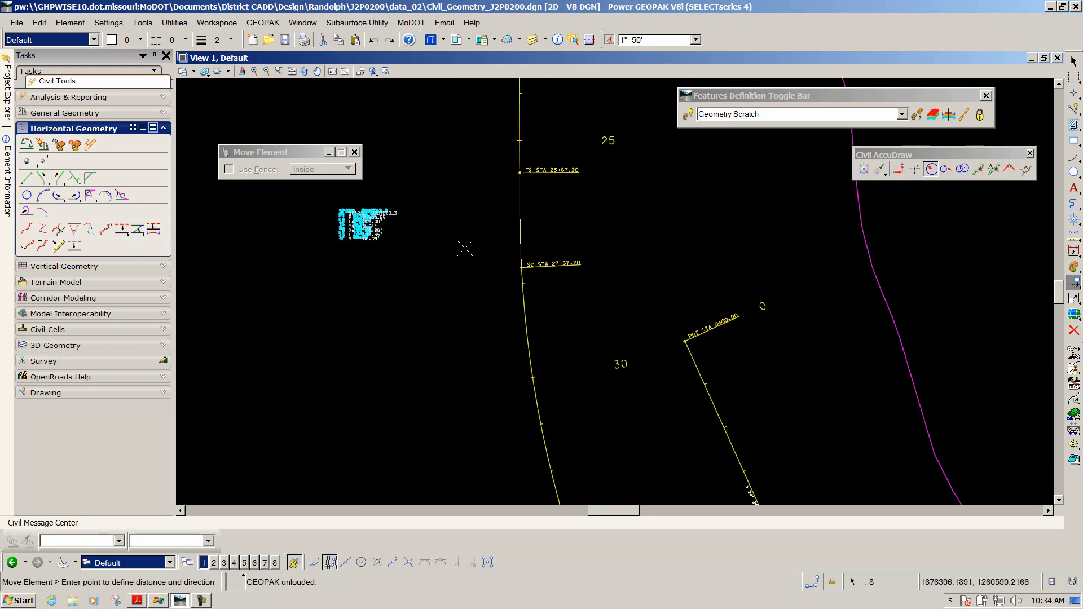
right_click(585, 224)
Step: Select the CURVE ROUTE63_4 annotation without the station 35 label and move it into the open area west of the alignment
scroll(598, 219, "down", 3)
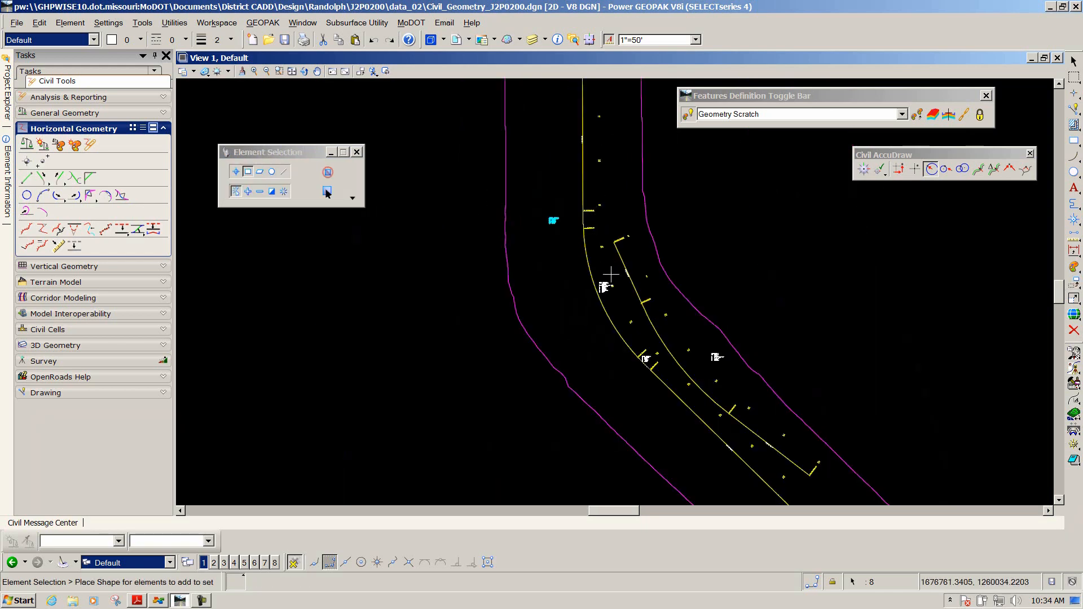
scroll(612, 275, "up", 3)
scroll(594, 345, "up", 2)
scroll(613, 247, "down", 3)
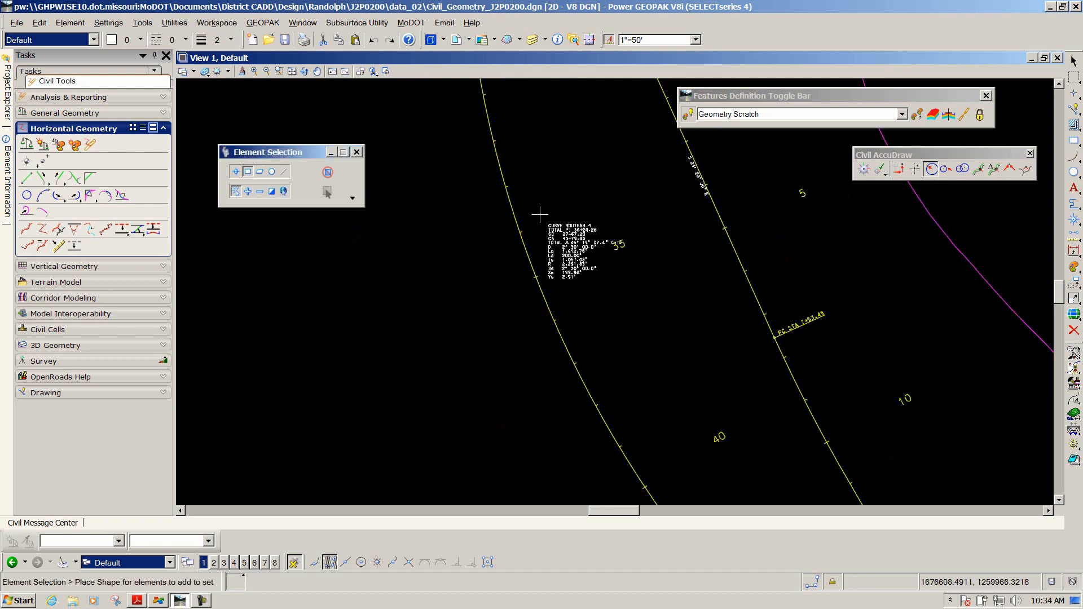
left_click_drag(540, 214, 625, 282)
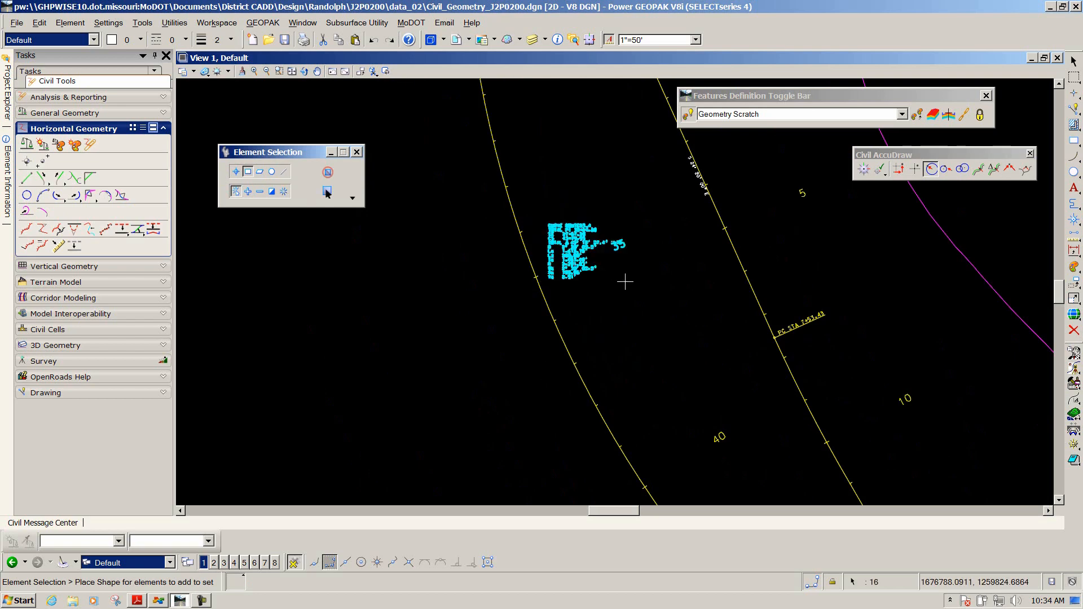
scroll(625, 254, "up", 3)
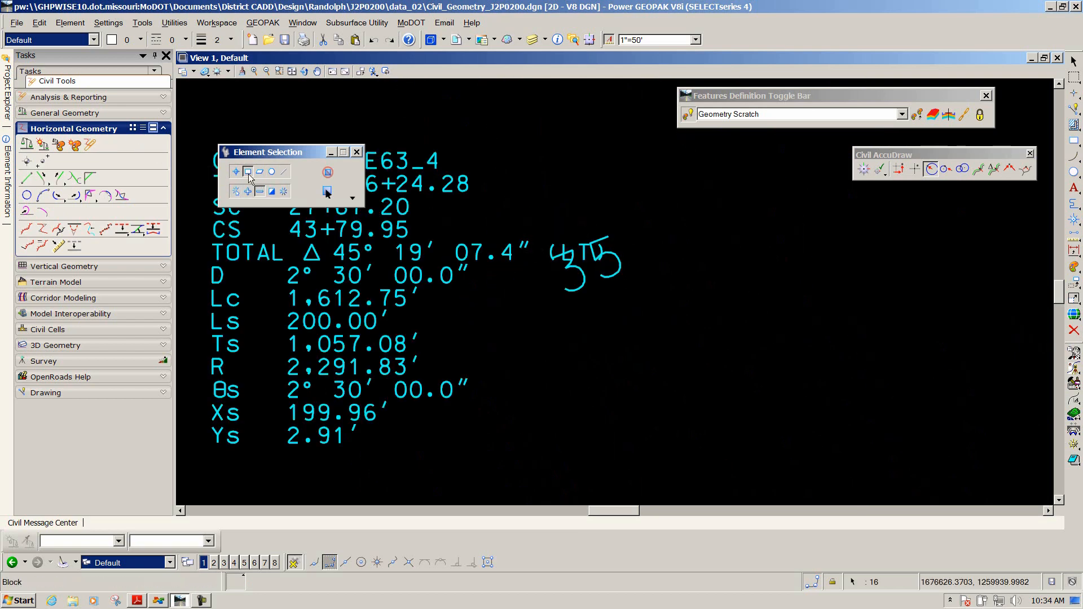
left_click(247, 192)
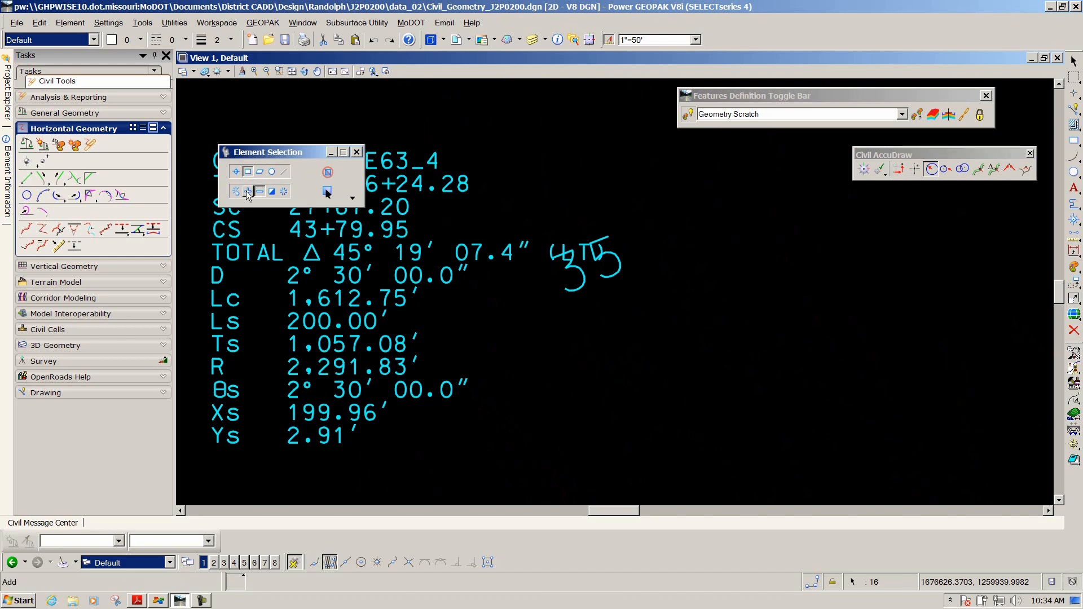
left_click(284, 171)
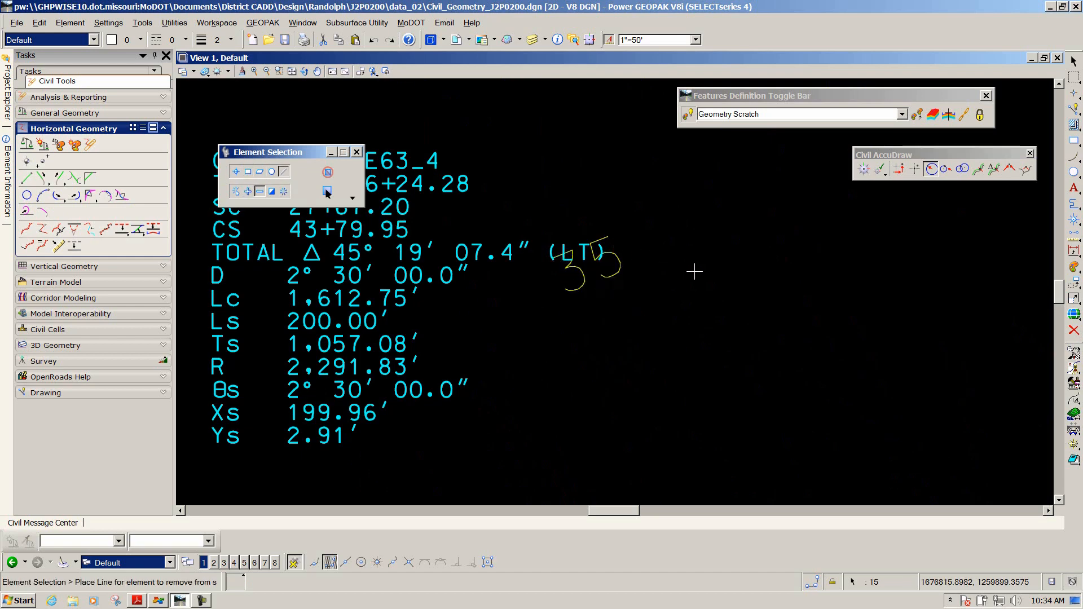
scroll(692, 266, "down", 10)
scroll(605, 242, "up", 3)
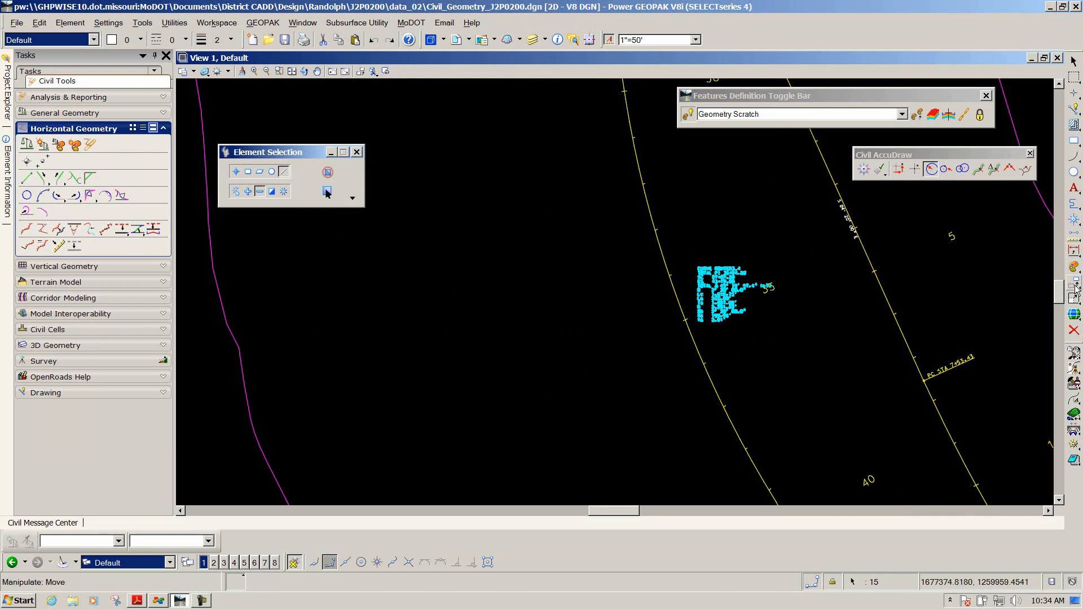
left_click(1075, 286)
left_click(740, 250)
left_click(516, 285)
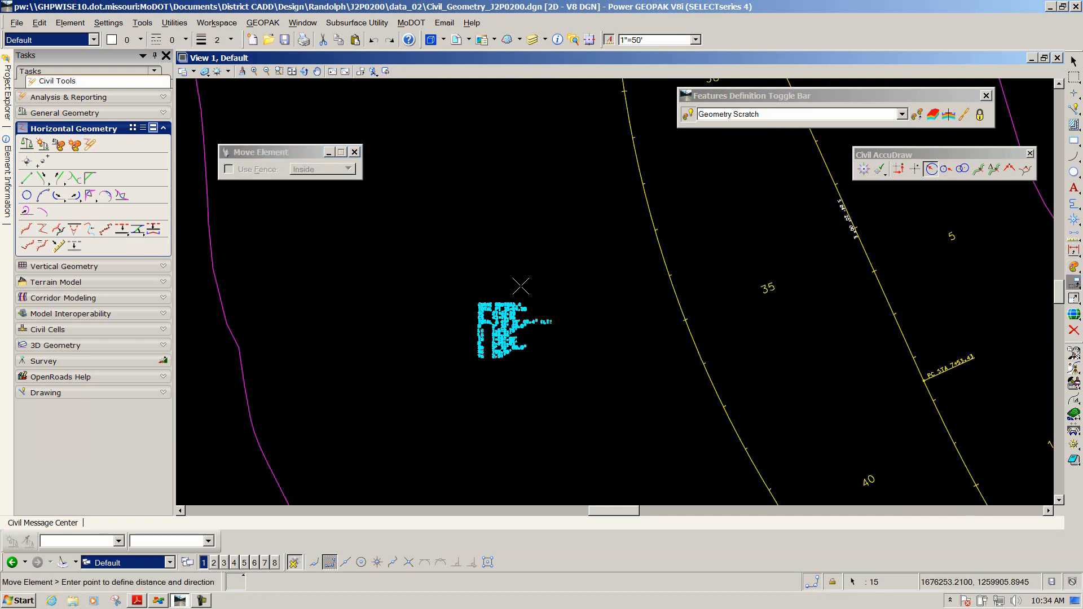
scroll(575, 243, "down", 3)
key("Escape")
scroll(615, 319, "up", 4)
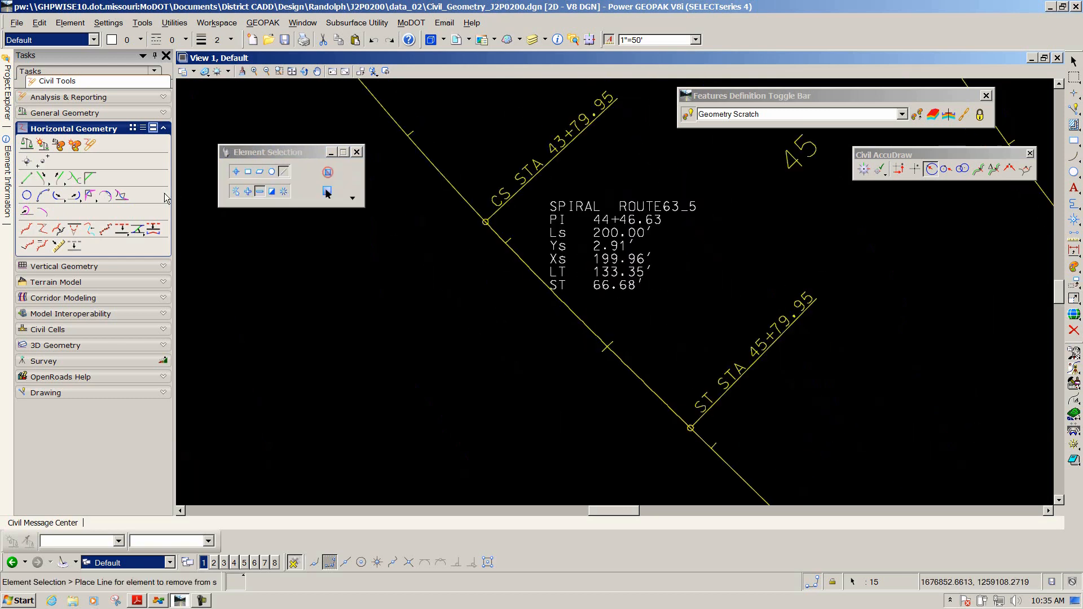
left_click(249, 172)
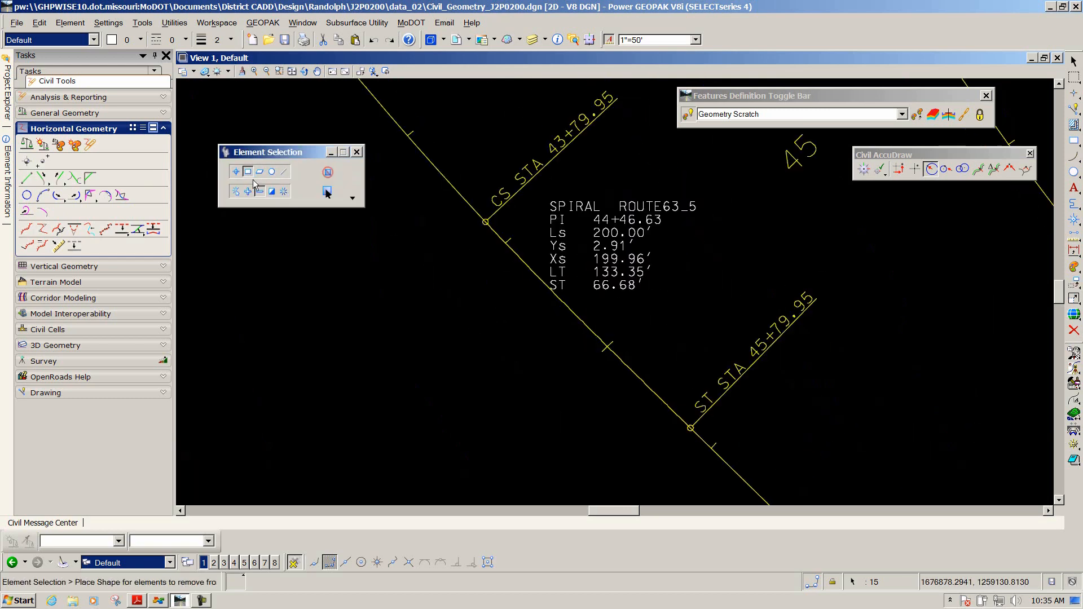
left_click(249, 191)
left_click_drag(544, 193, 704, 293)
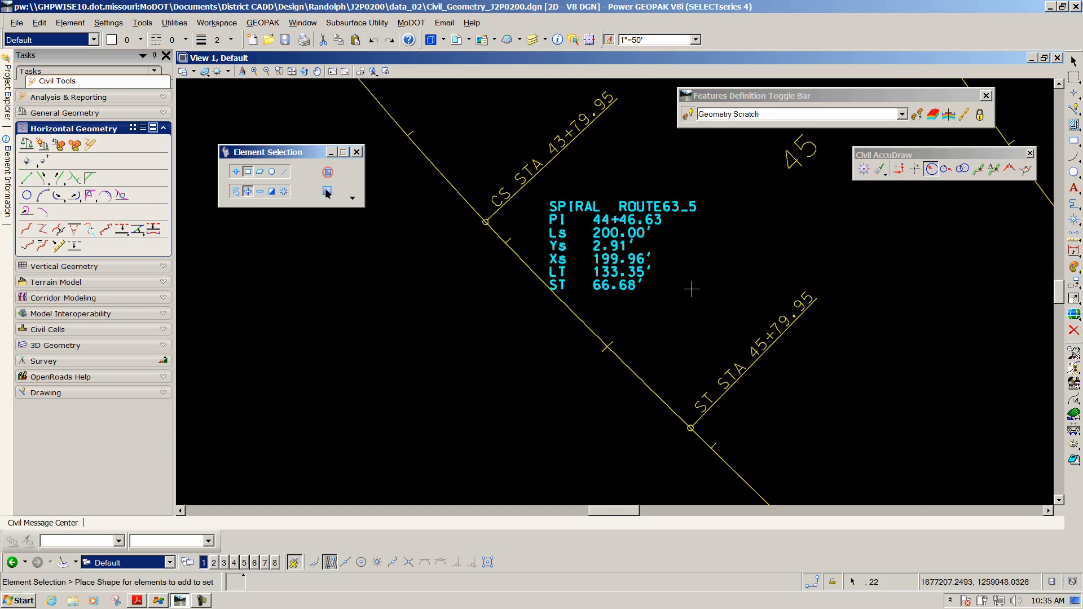
left_click(1074, 282)
scroll(714, 247, "down", 8)
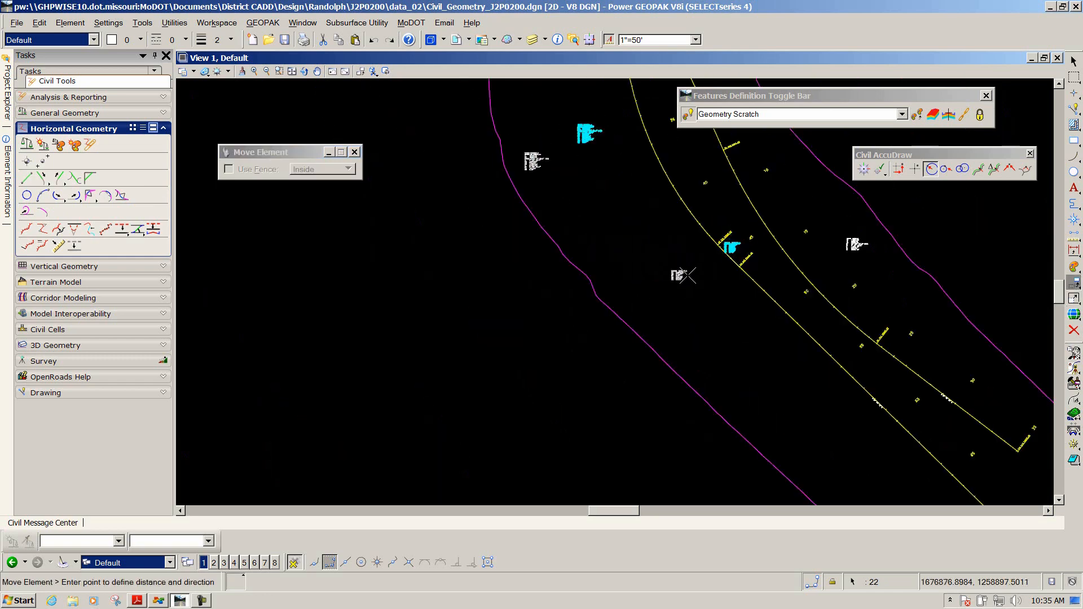
right_click(706, 266)
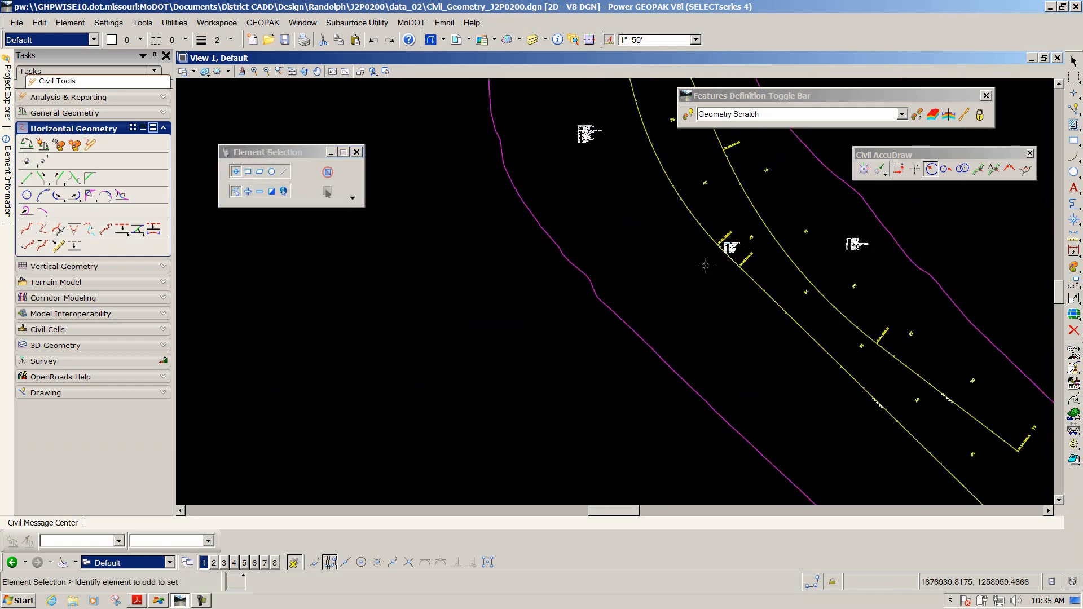
Step: Block-select the SPIRAL ROUTE63_5 annotation and move it into the open area southwest of the Route63 alignment
scroll(738, 253, "up", 5)
scroll(737, 253, "up", 3)
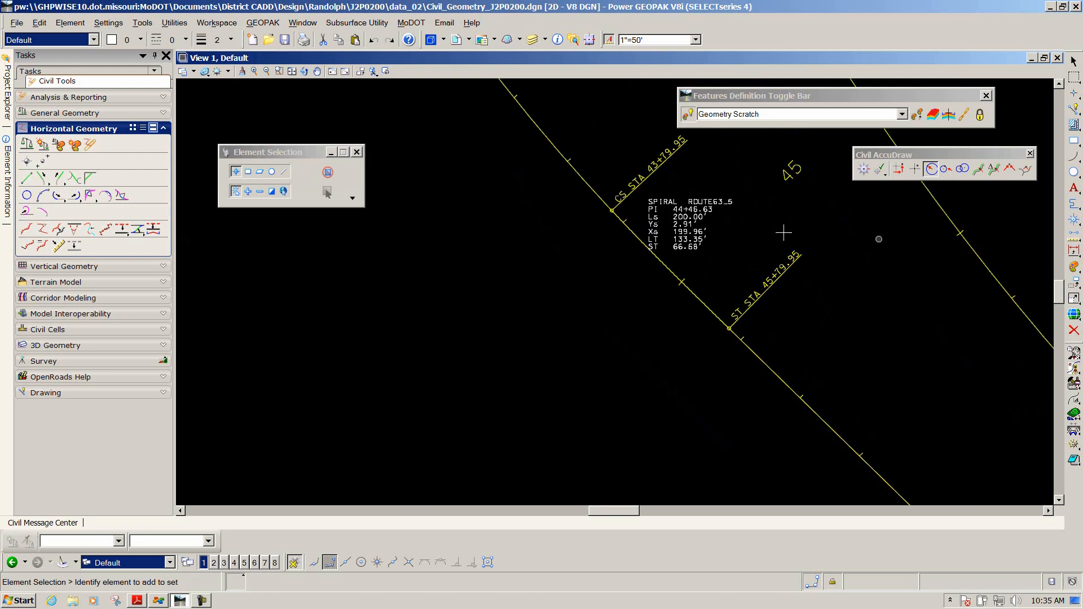
left_click(248, 172)
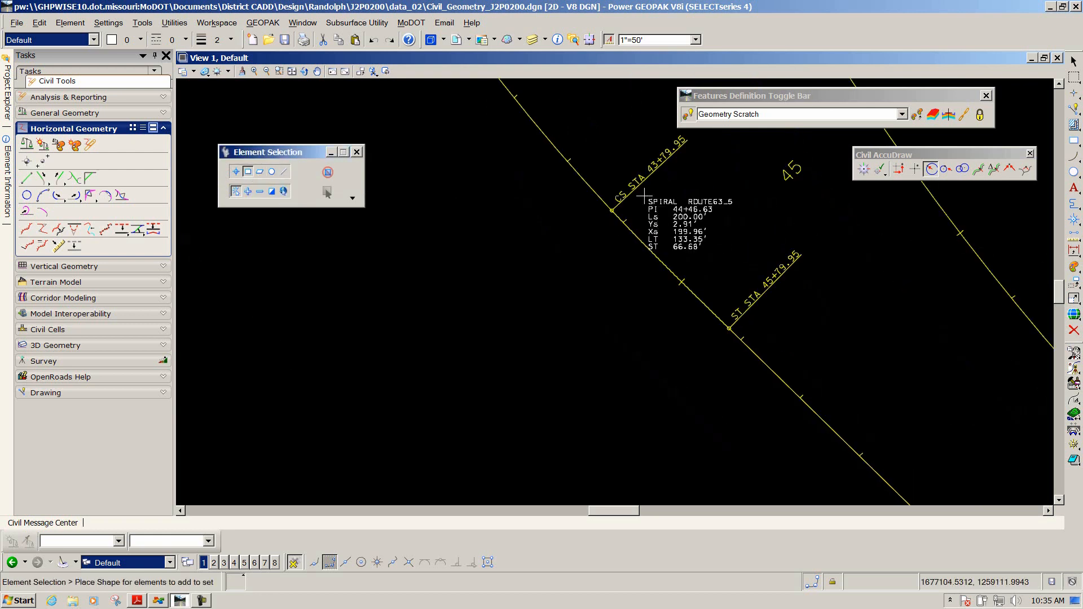
left_click_drag(643, 195, 742, 259)
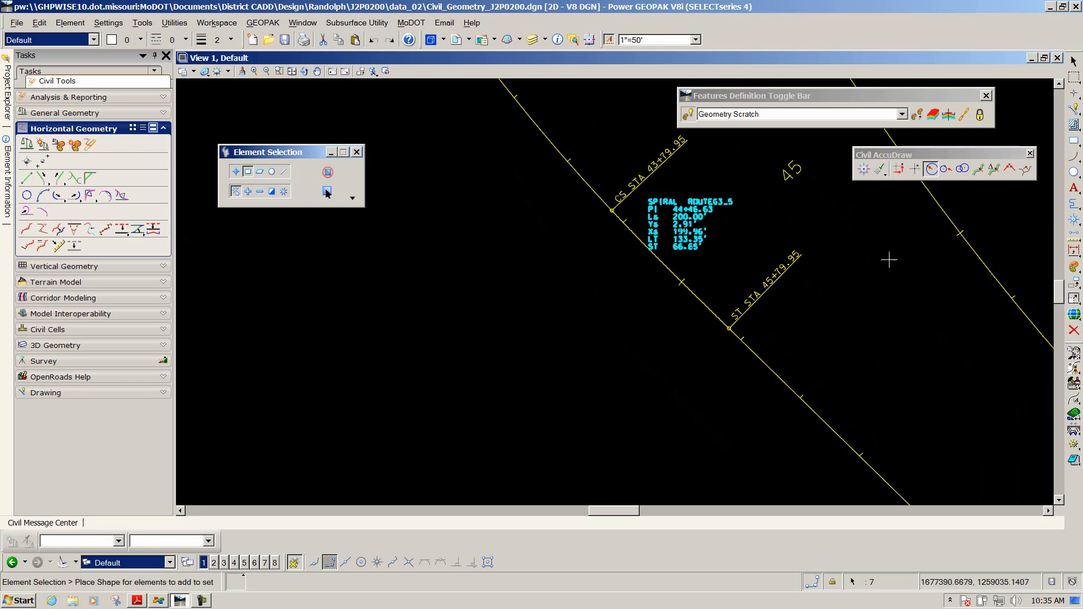
left_click(1075, 283)
left_click(774, 259)
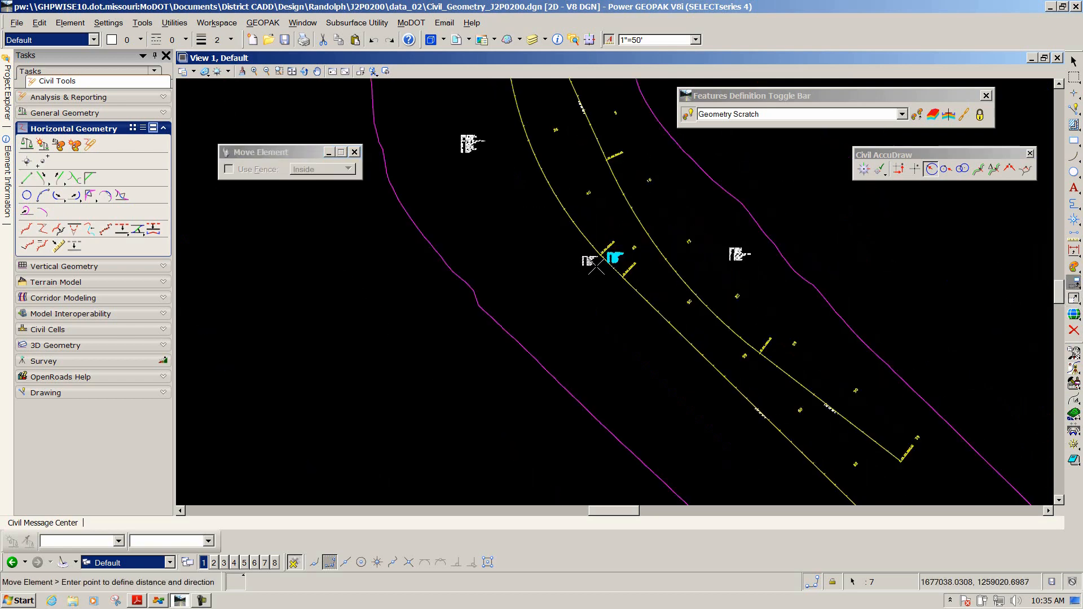
scroll(573, 271, "down", 3)
left_click(578, 296)
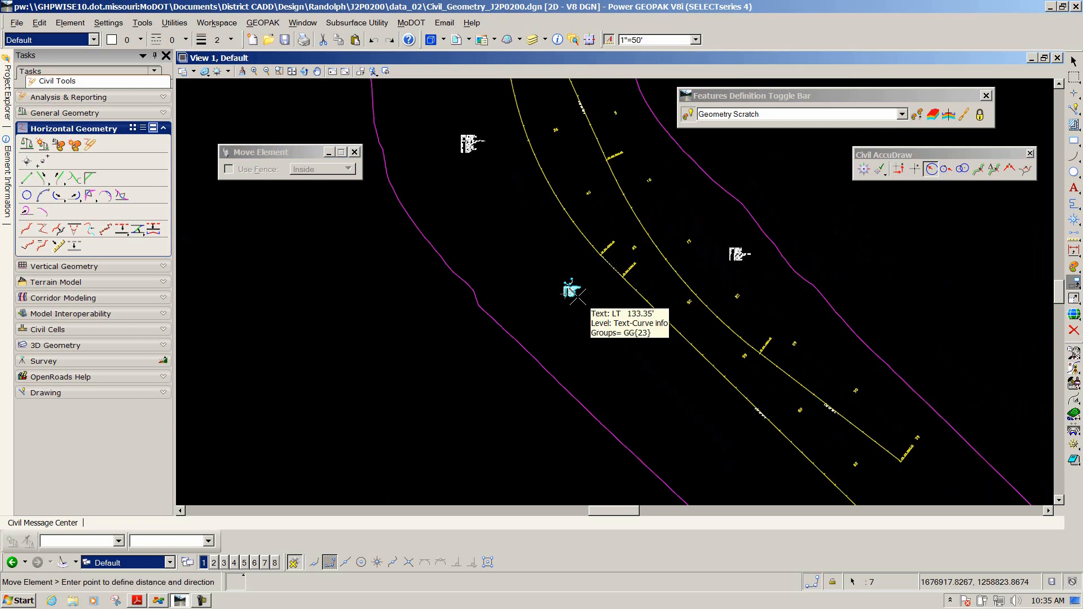
key("Escape")
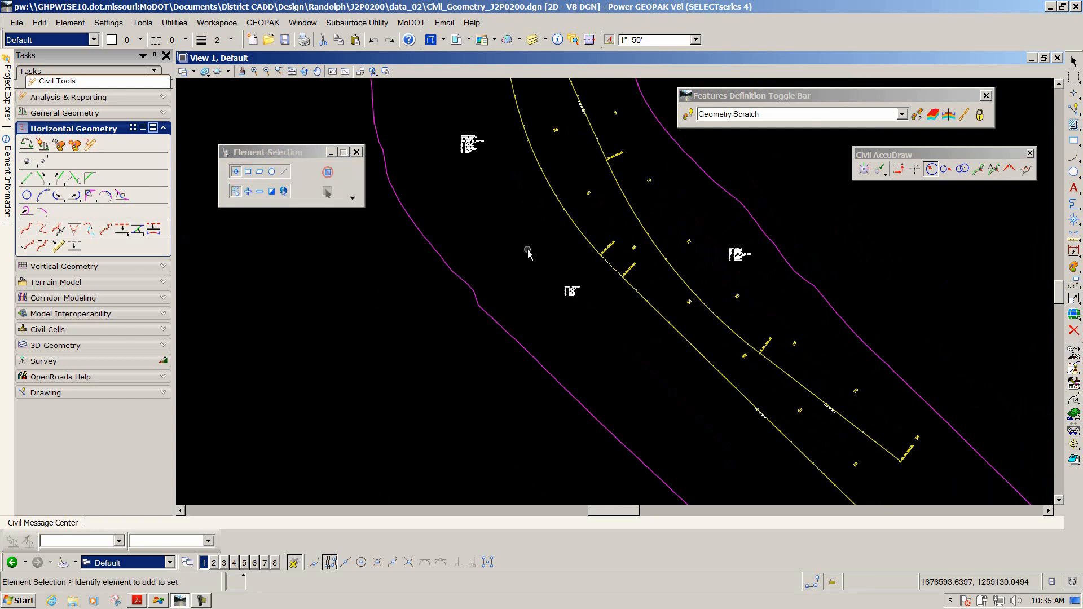
Step: Generate the horizontal alignment review report for the Route63 alignment, maximize the report window and look through the available style sheets
scroll(544, 246, "down", 3)
scroll(549, 233, "up", 5)
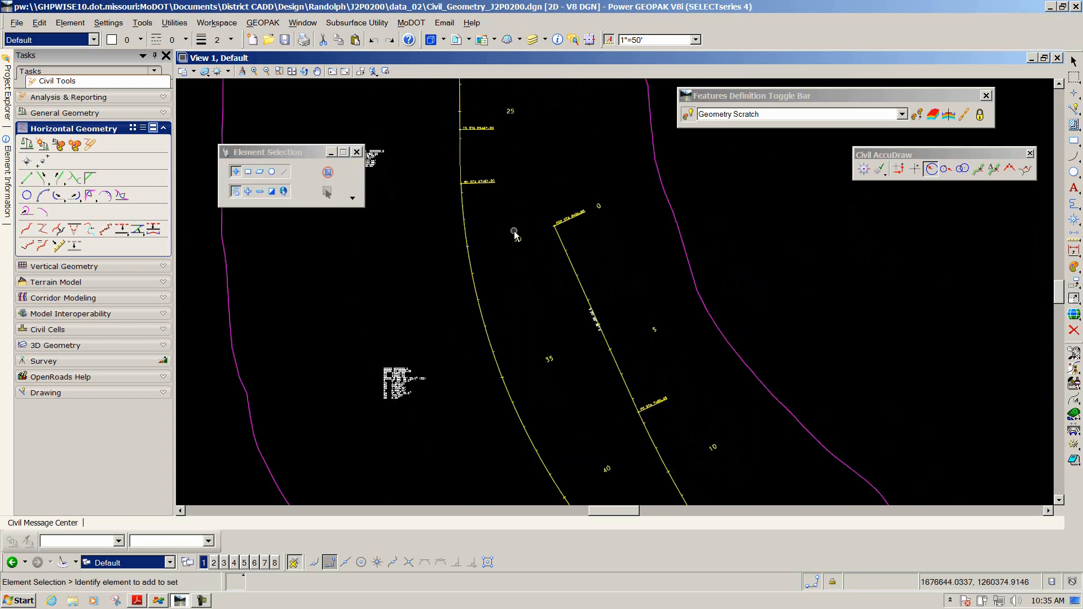
left_click(475, 288)
mouse_move(476, 288)
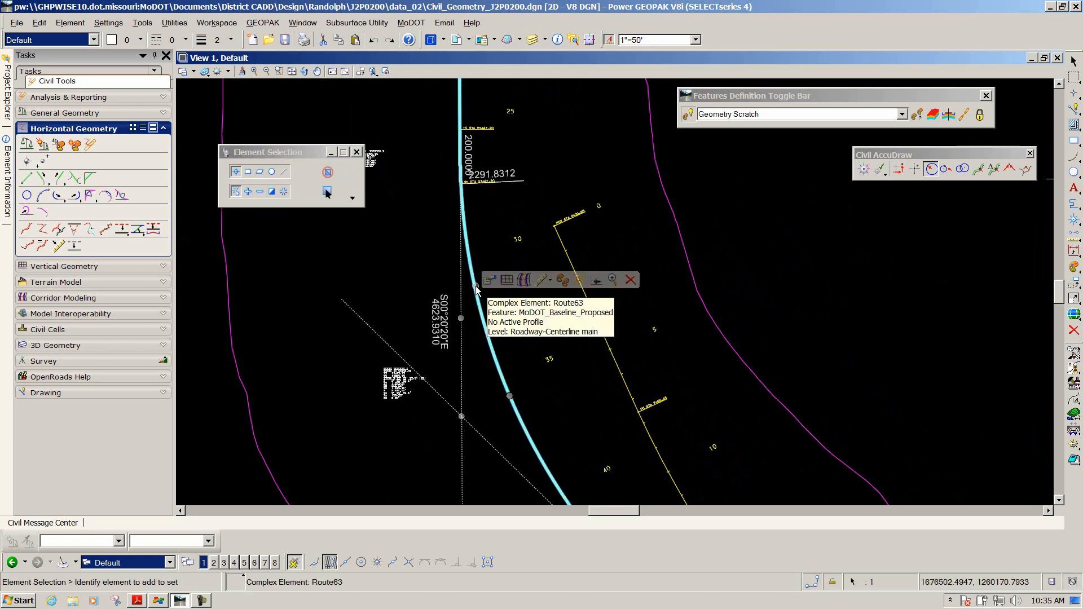
left_click(580, 280)
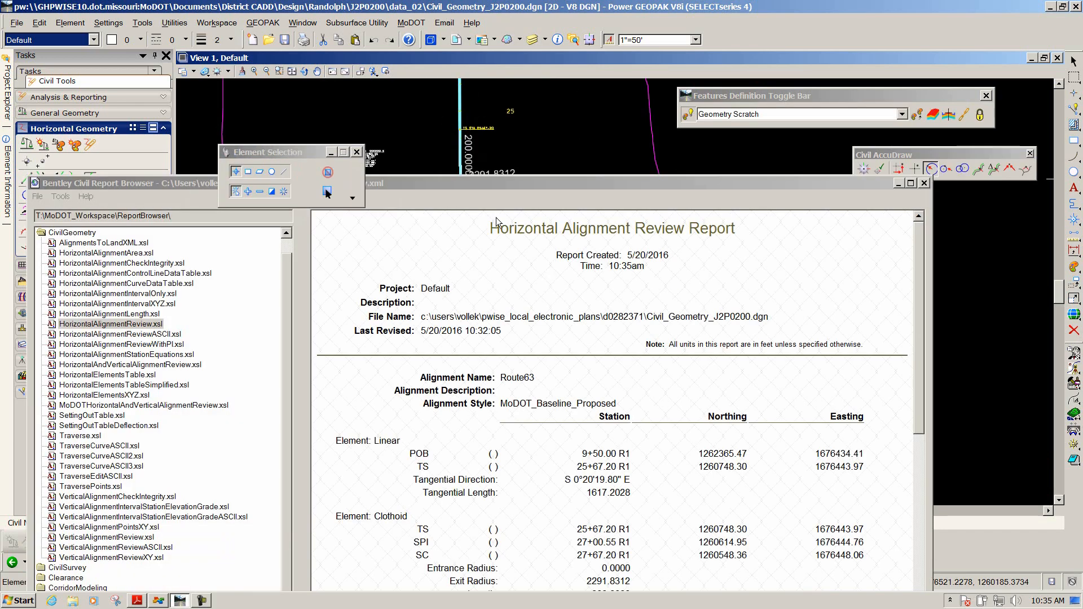
double_click(479, 185)
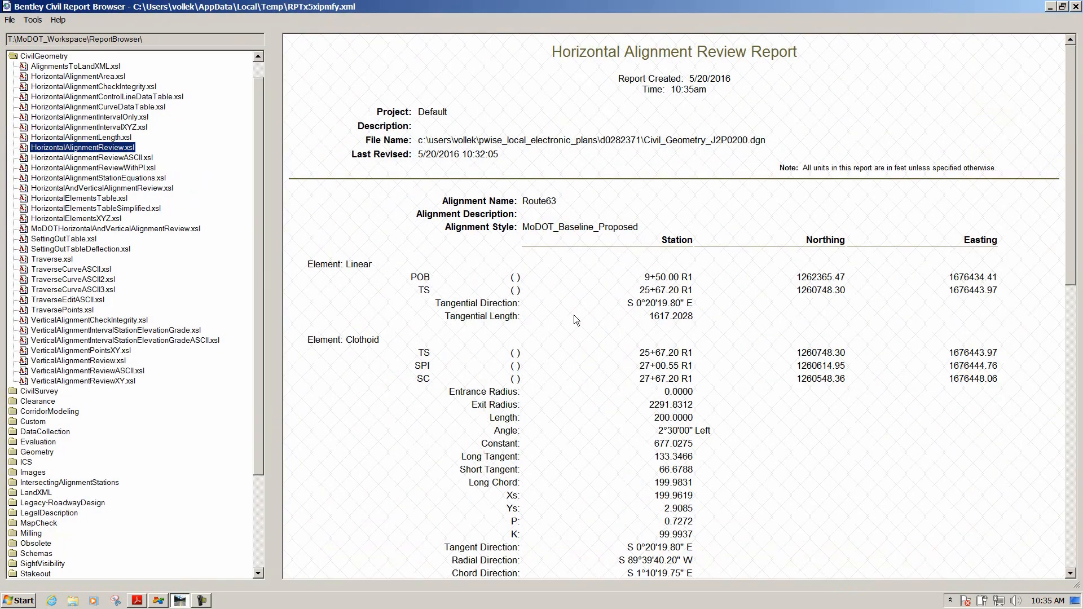
scroll(567, 324, "down", 1)
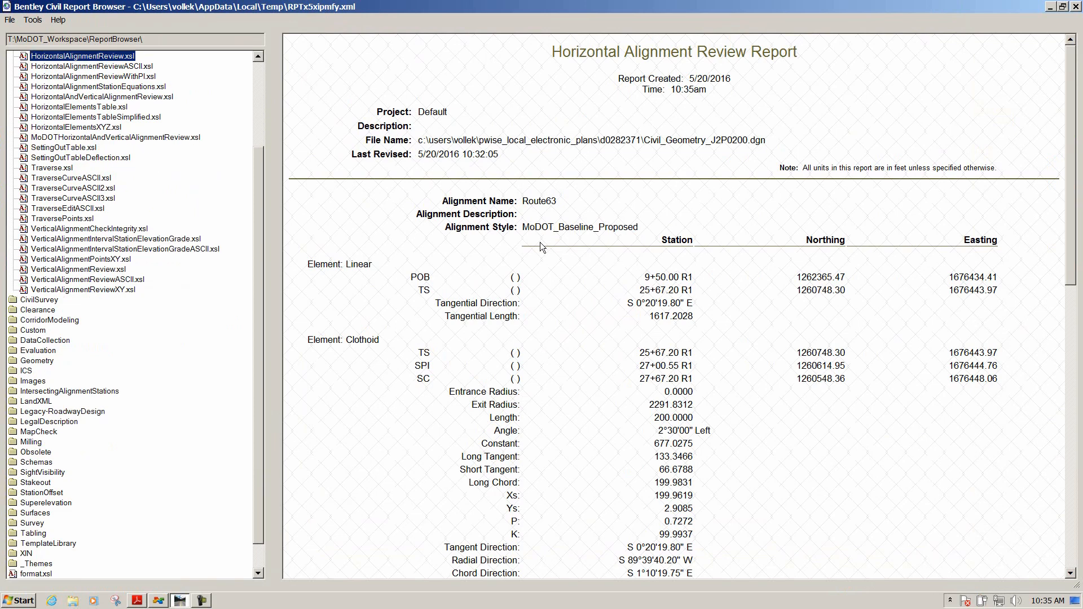
scroll(302, 231, "up", 2)
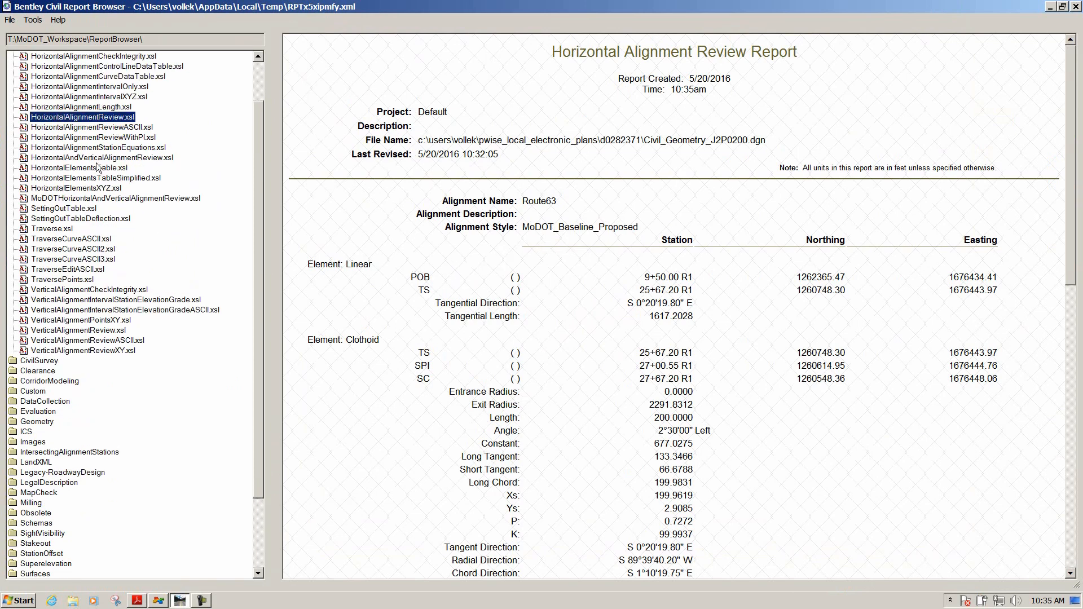
Step: Preview the Route63 report in several CivilGeometry style sheets, including HorizontalAlignmentStationEquations and HorizontalAlignmentReviewWithPI, and close the report browser
left_click(66, 127)
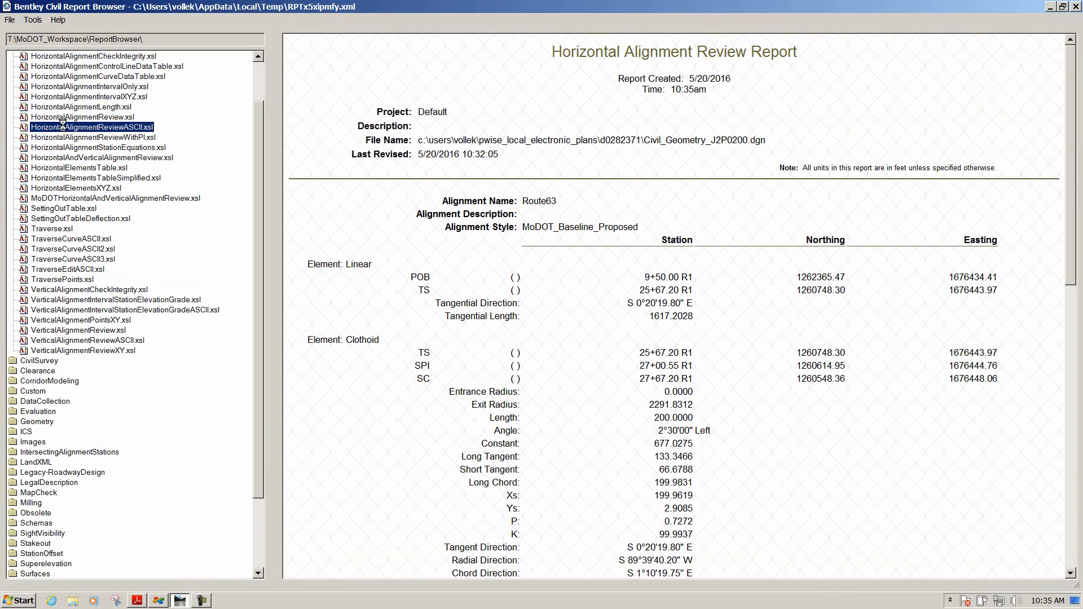
left_click(64, 137)
left_click(60, 148)
left_click(60, 158)
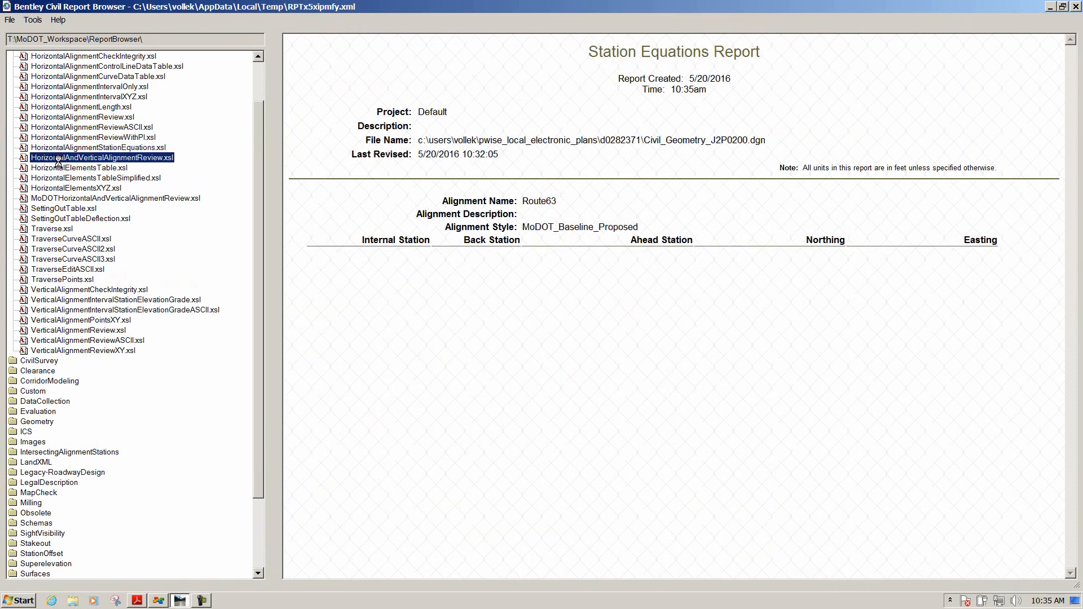
left_click(60, 168)
left_click(58, 148)
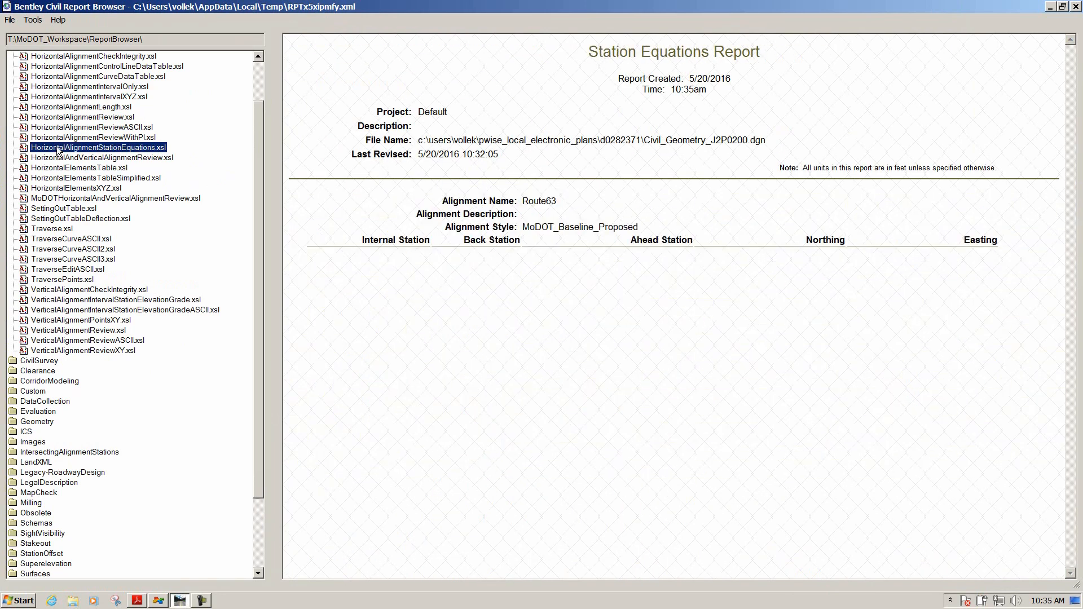
right_click(58, 149)
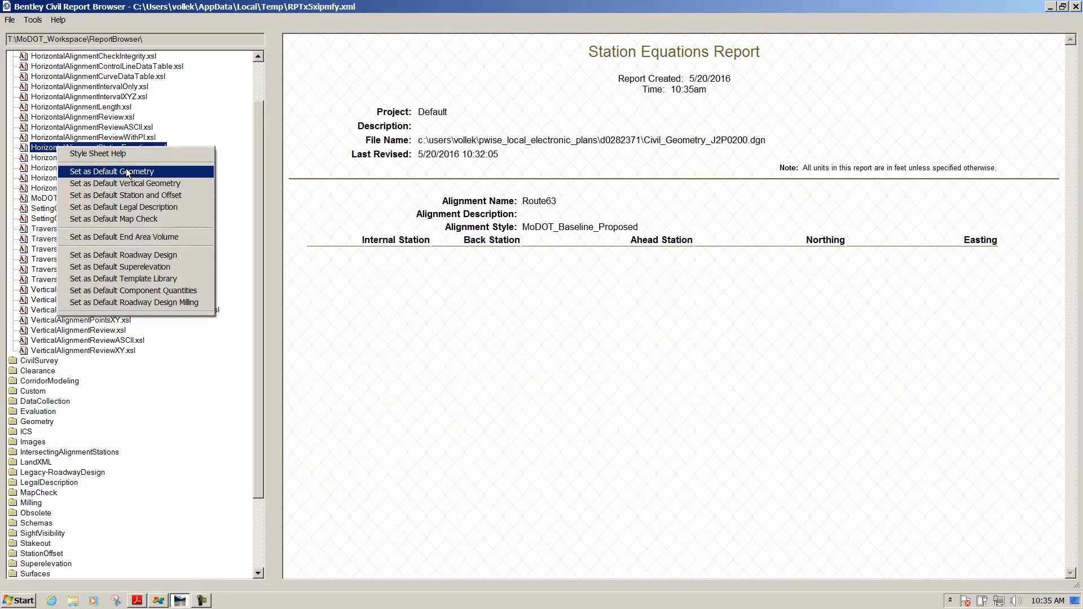
left_click(105, 135)
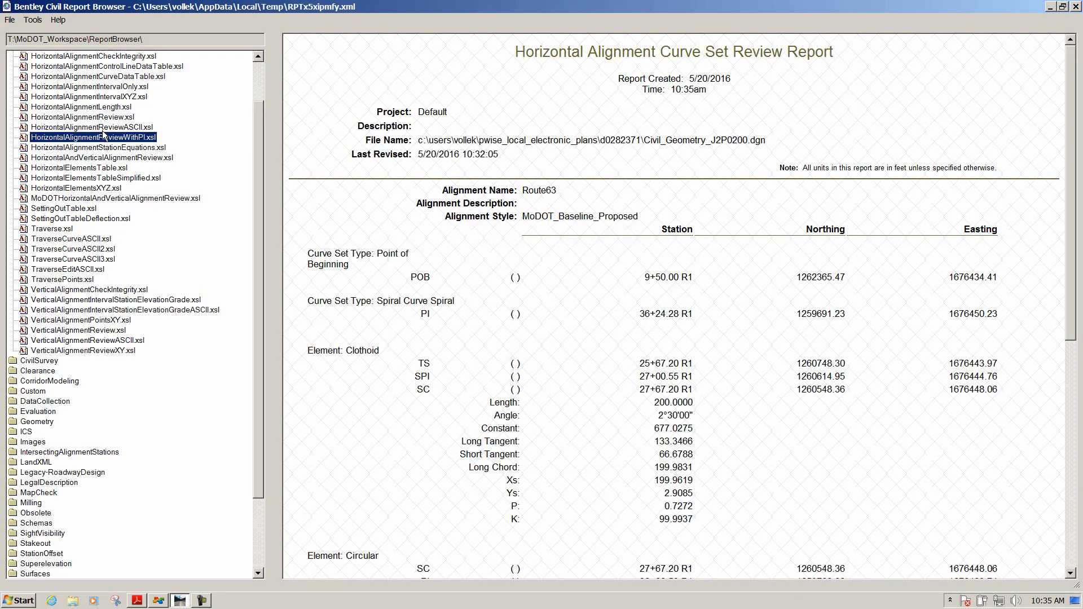
left_click(1075, 7)
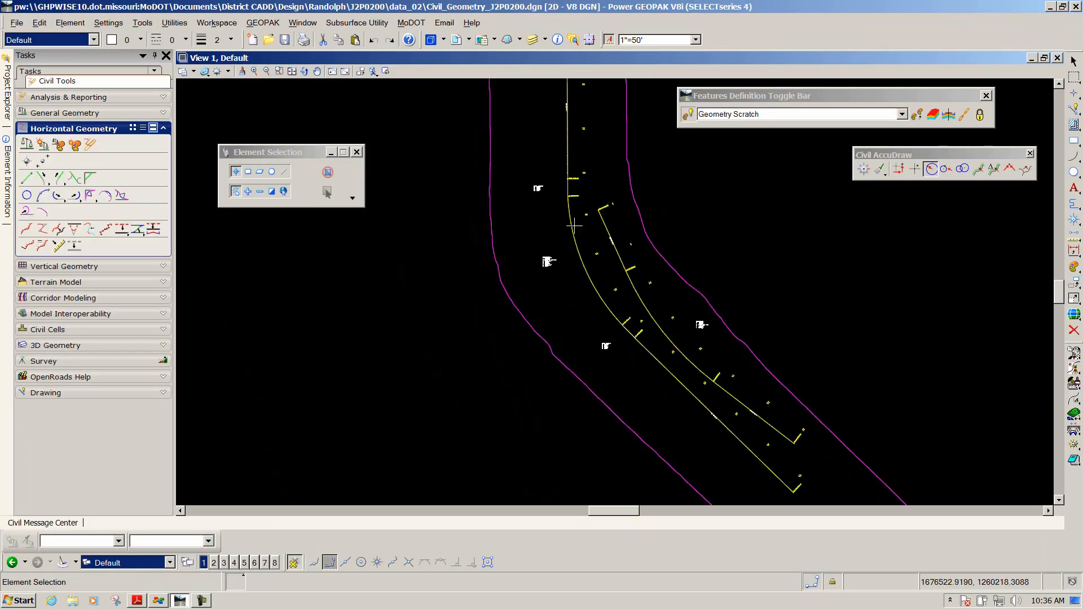
scroll(515, 273, "down", 5)
scroll(587, 256, "up", 5)
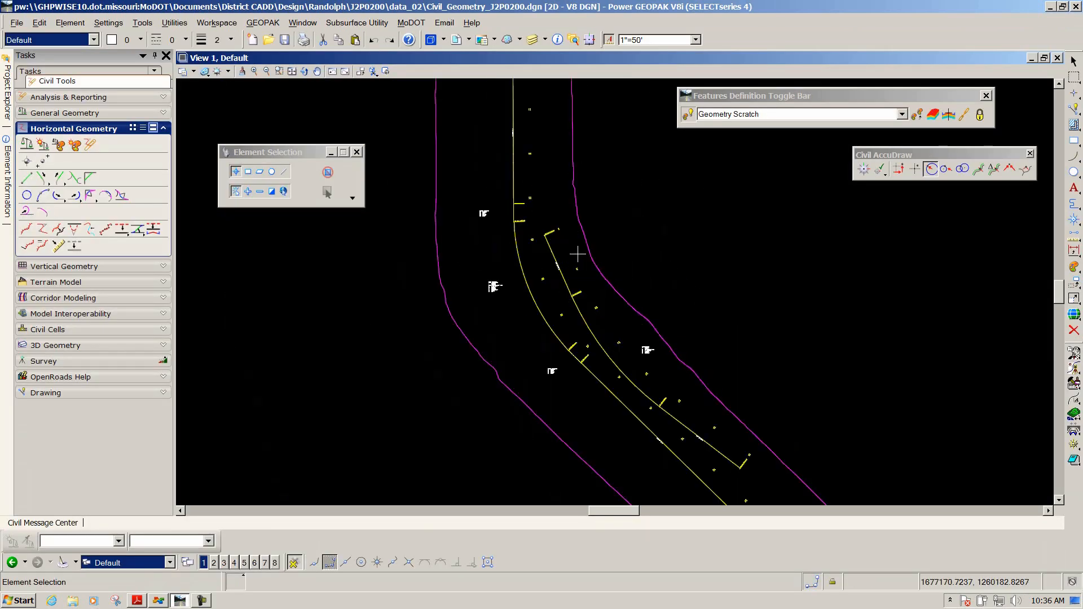